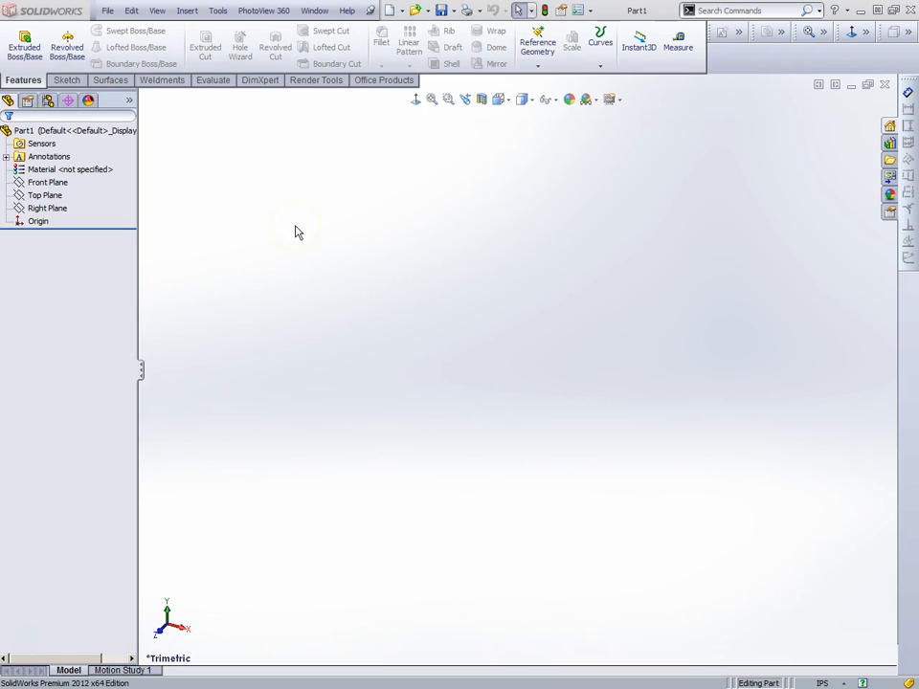
# - Close the current part and create a new part document
pyautogui.click(107, 10)
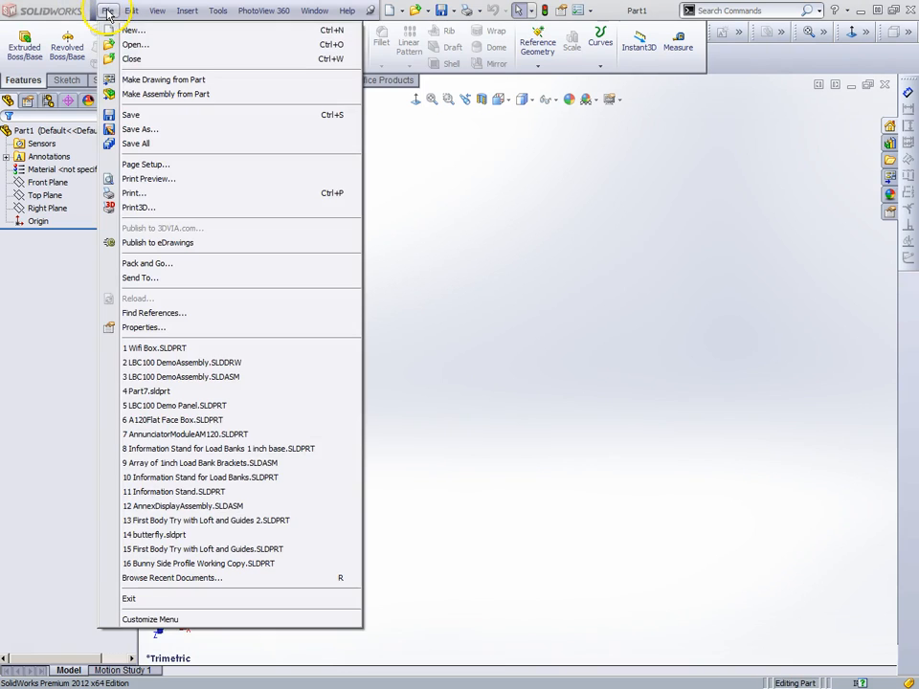
pyautogui.click(144, 59)
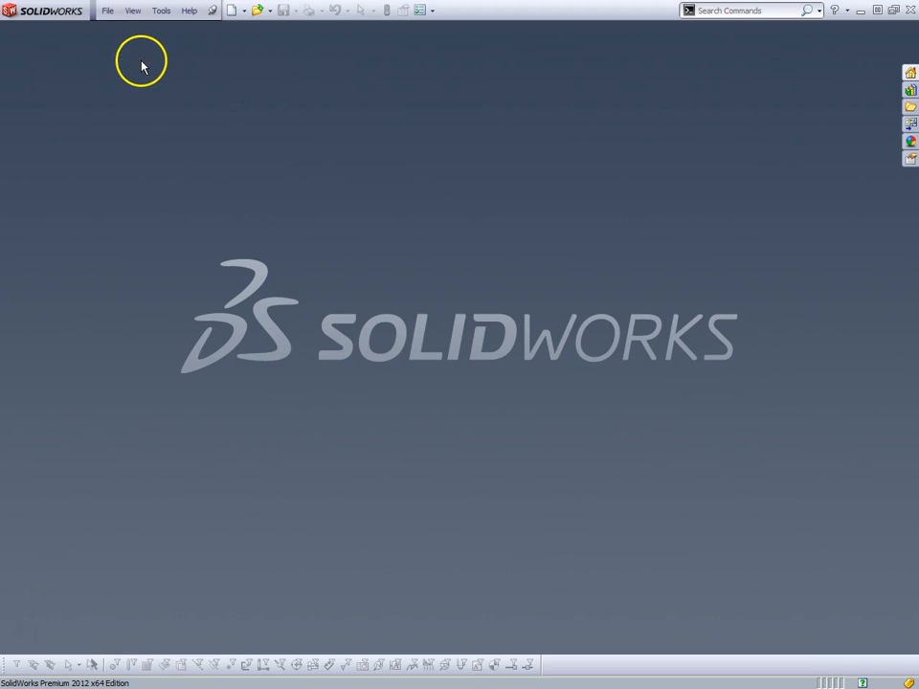
pyautogui.click(107, 12)
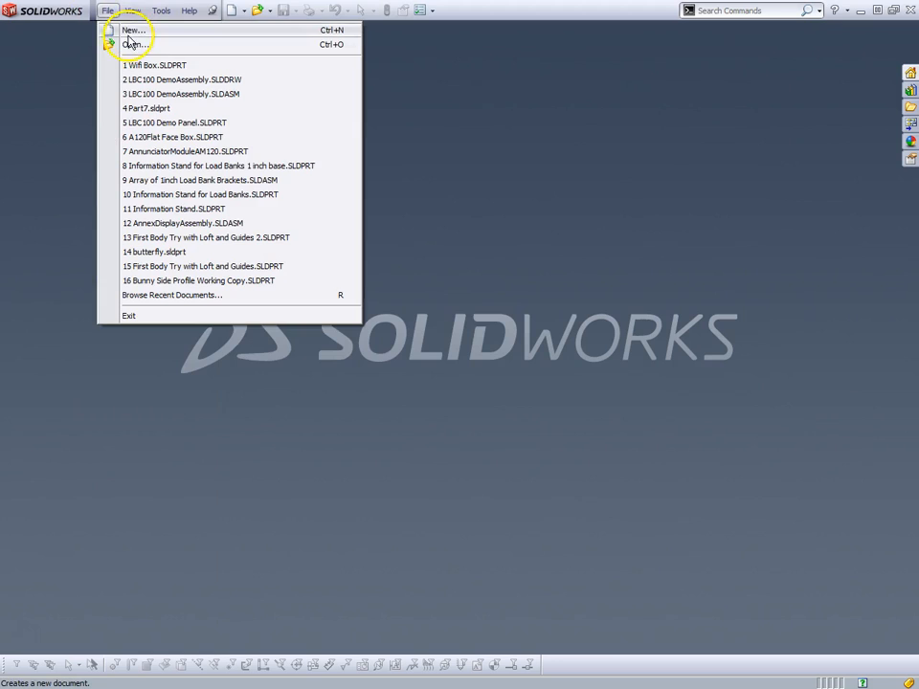
pyautogui.click(133, 30)
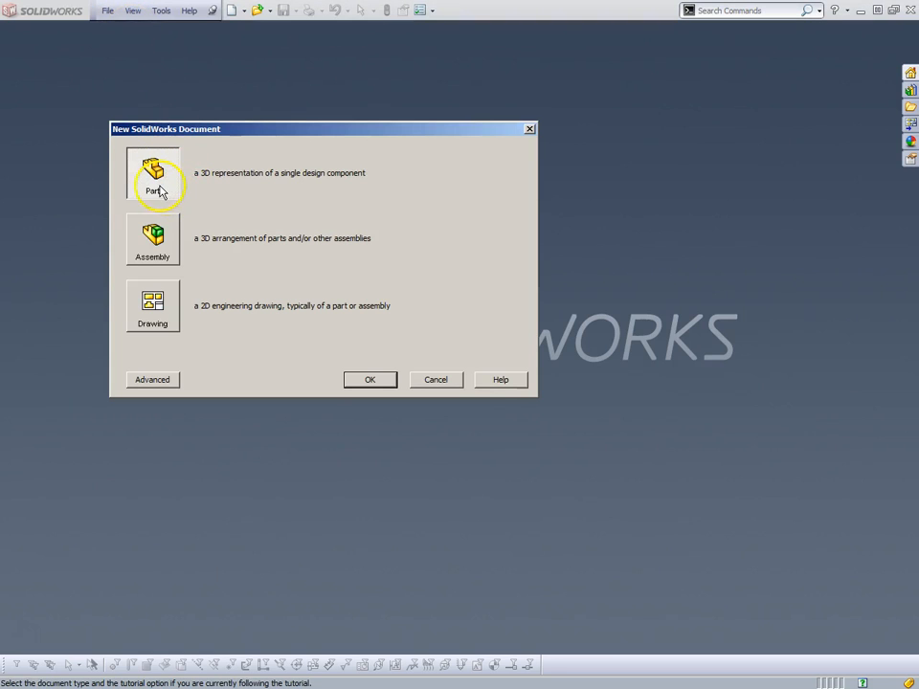
pyautogui.click(362, 382)
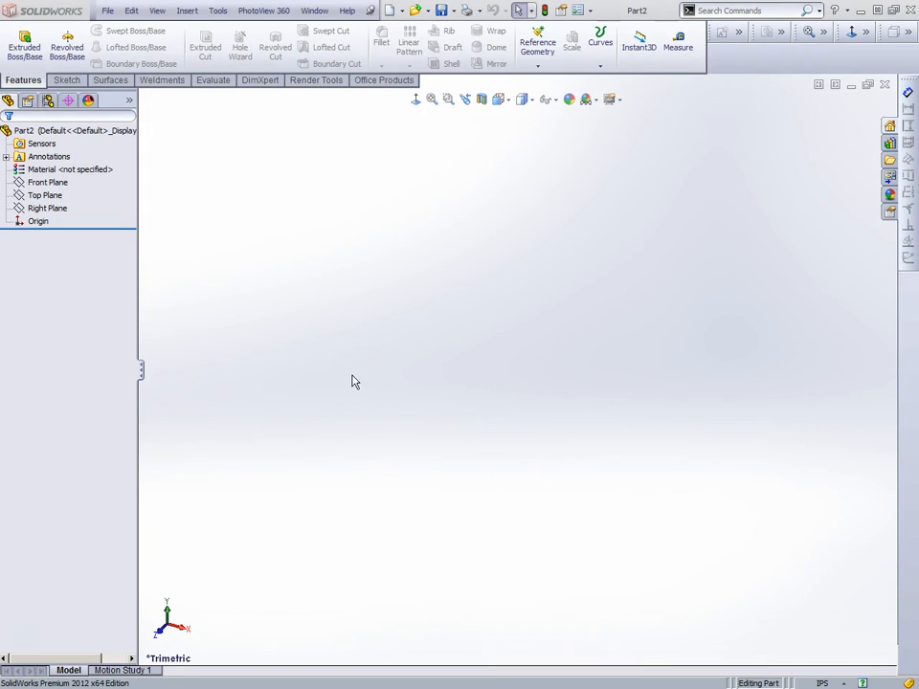
# - Sketch a center rectangle on the Front Plane at the origin, 3 in wide and 2 in high, and exit the sketch
pyautogui.click(53, 183)
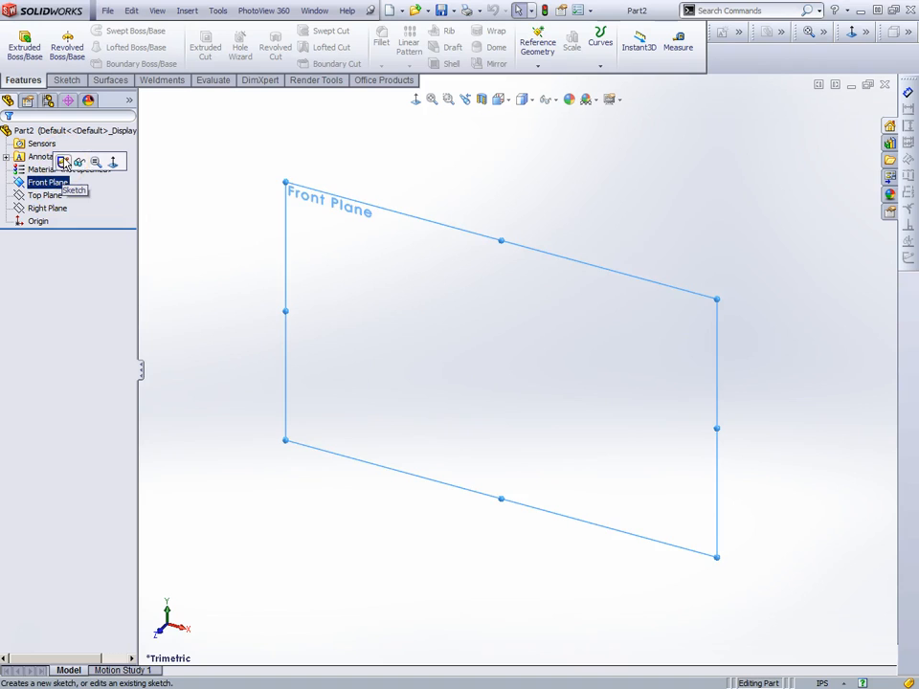
pyautogui.click(63, 161)
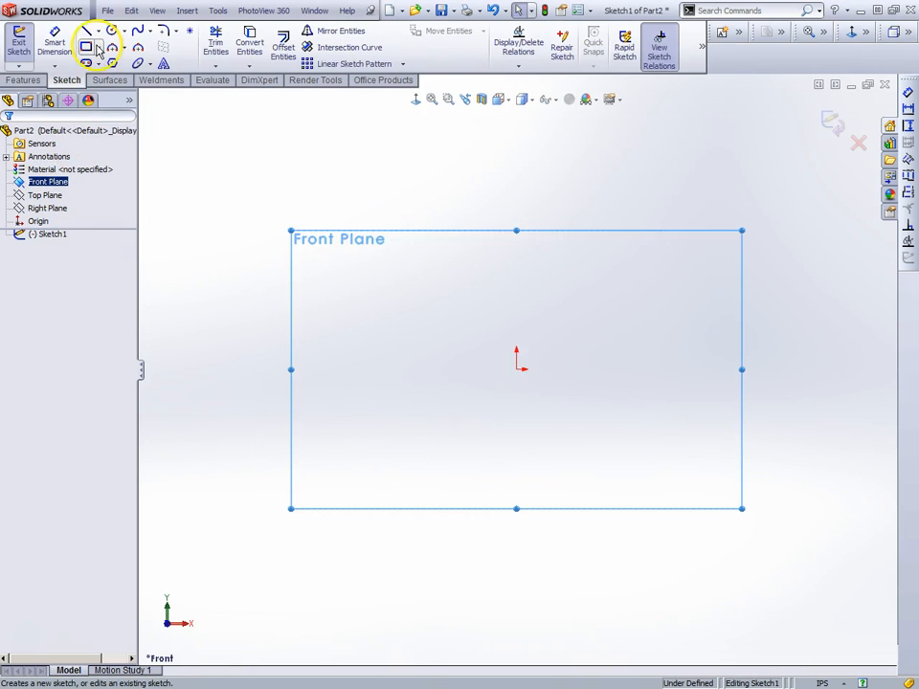
pyautogui.click(96, 48)
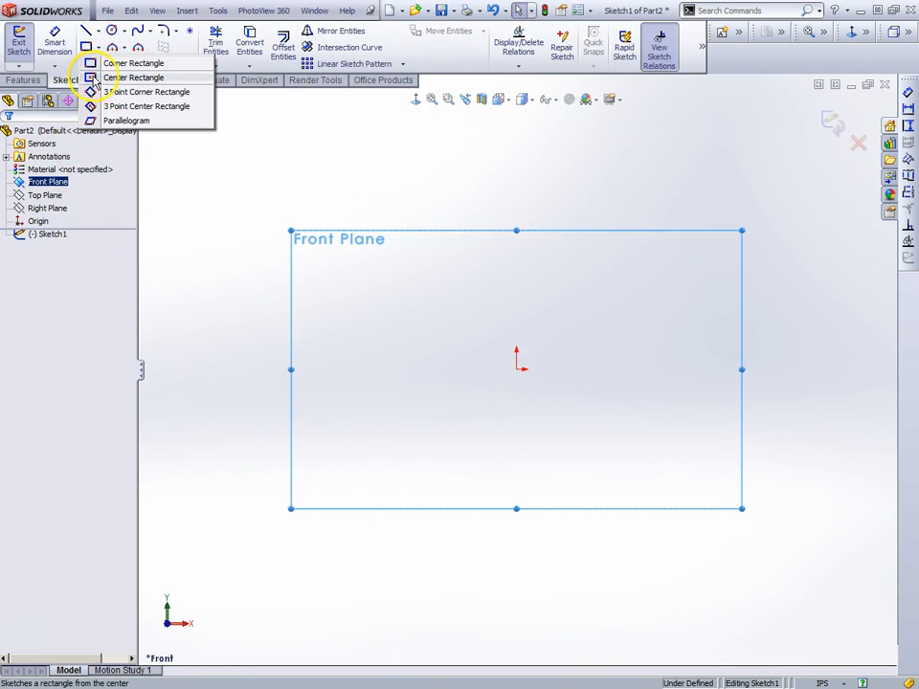
pyautogui.click(105, 76)
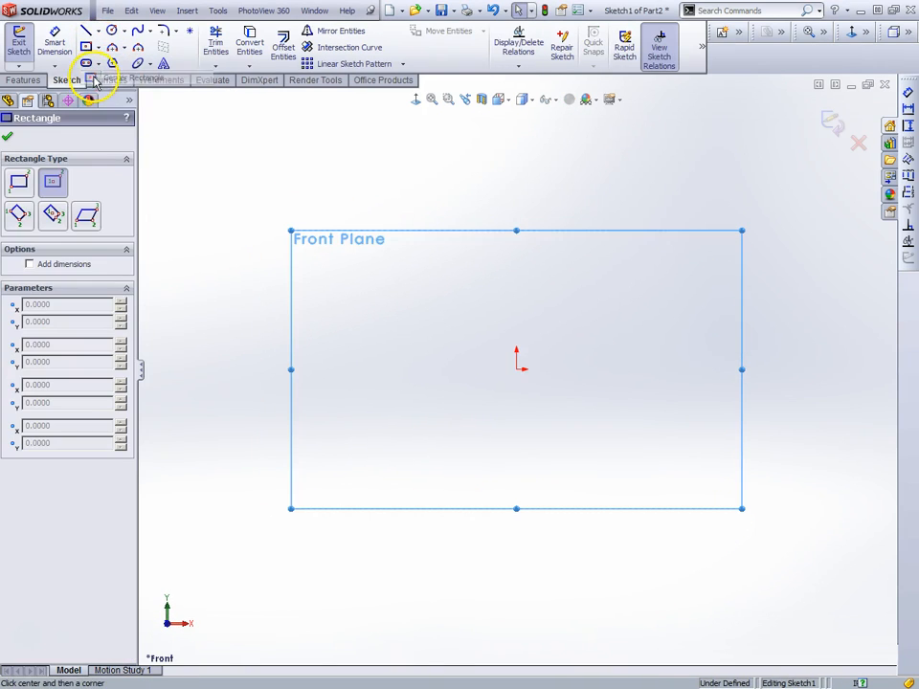
pyautogui.click(516, 369)
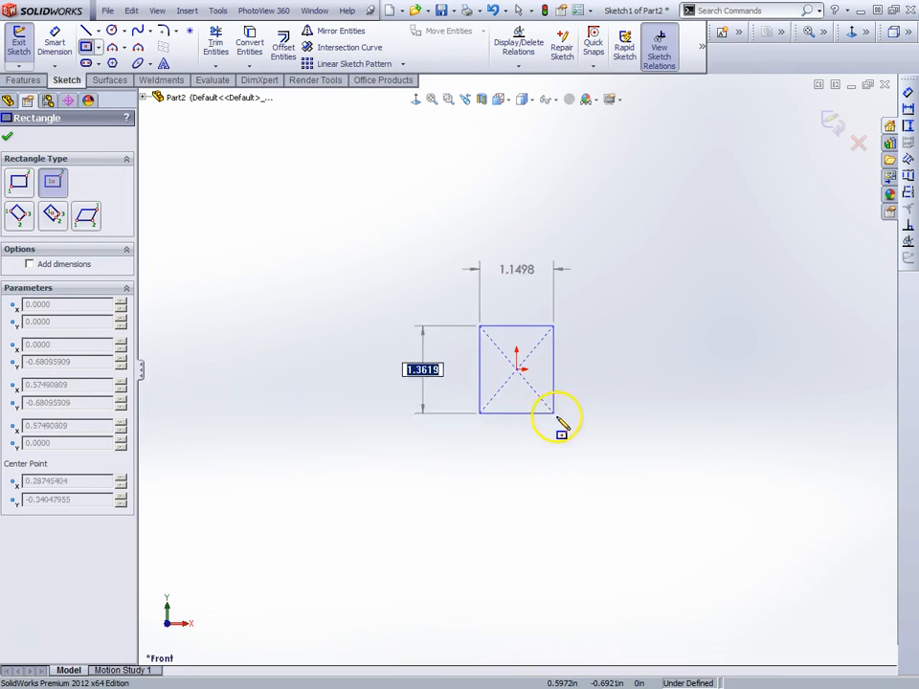
pyautogui.write('2')
pyautogui.press('Tab')
pyautogui.write('3')
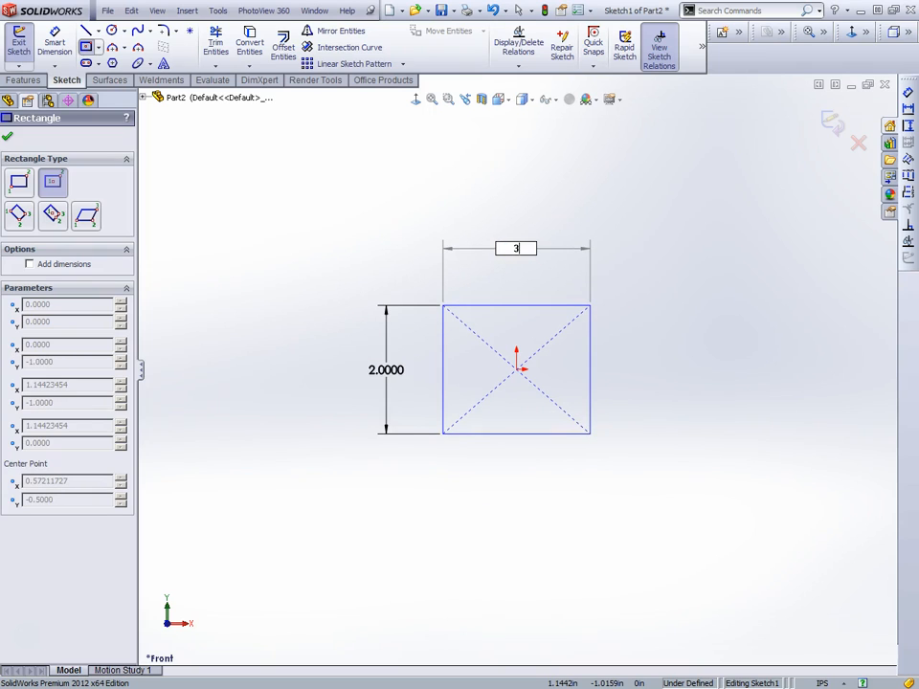
pyautogui.press('Return')
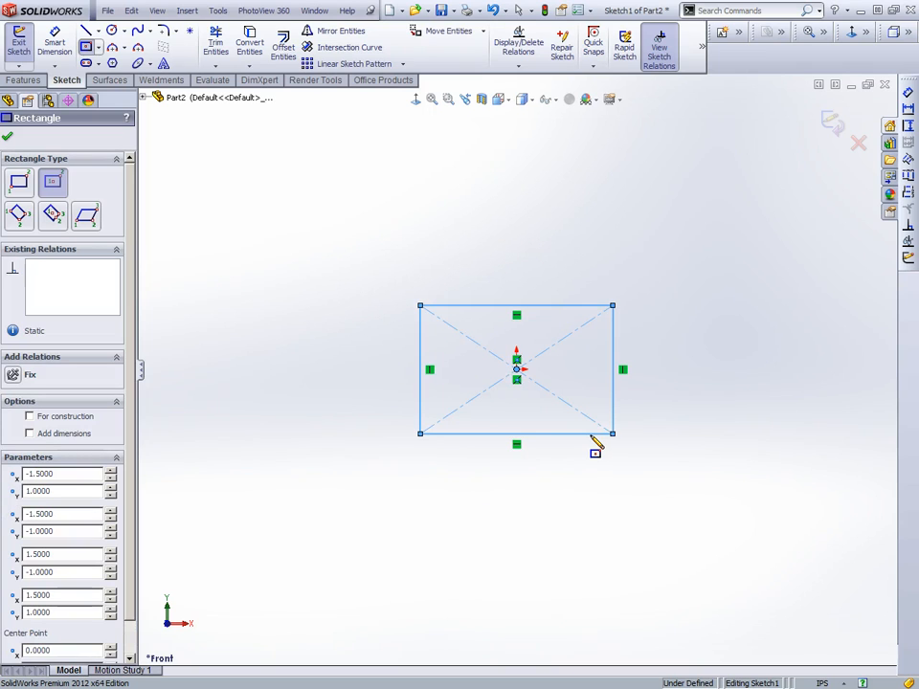
pyautogui.click(8, 136)
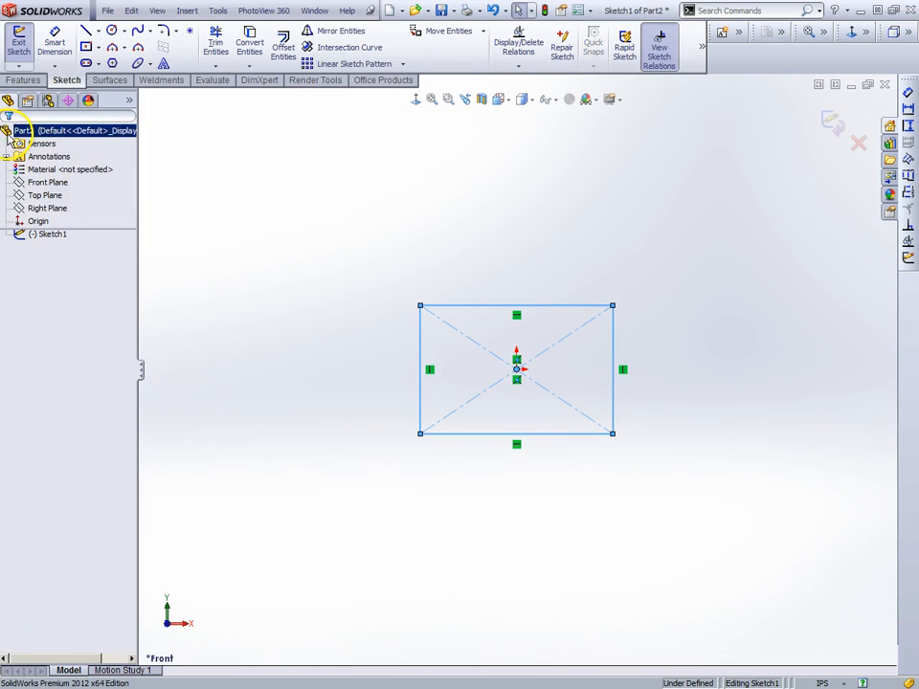
pyautogui.click(19, 43)
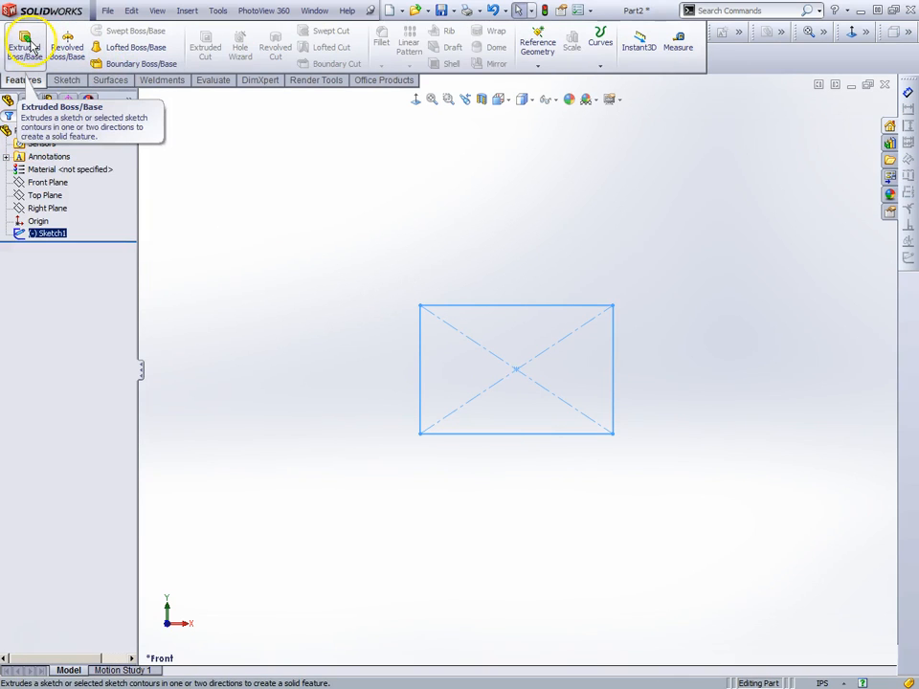
# - Extrude the rectangle sketch as a blind boss to a depth of 0.5 in
pyautogui.click(26, 40)
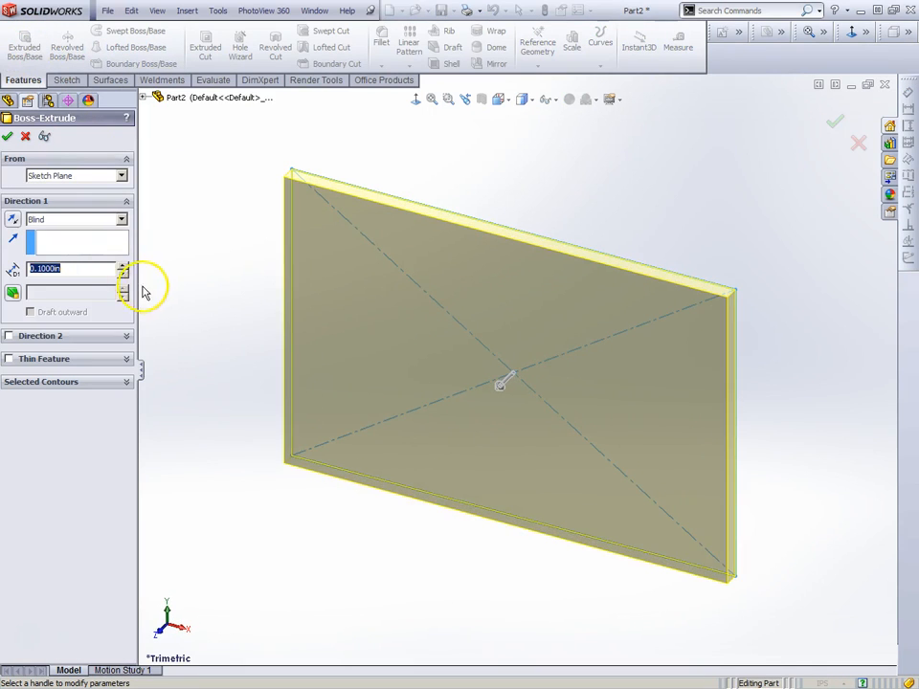
pyautogui.click(124, 265)
pyautogui.click(123, 265)
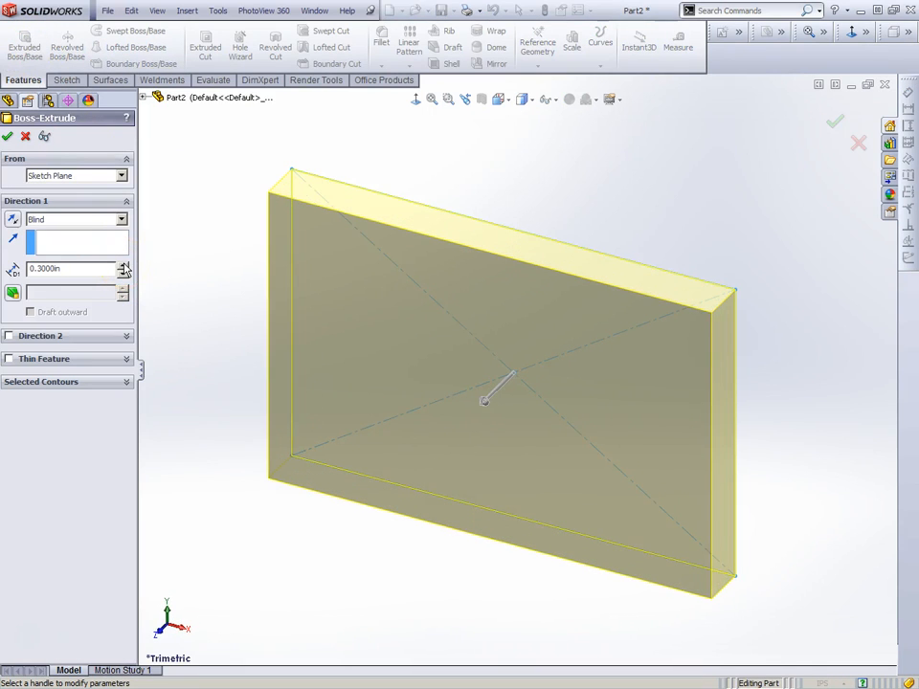
pyautogui.click(124, 265)
pyautogui.click(123, 266)
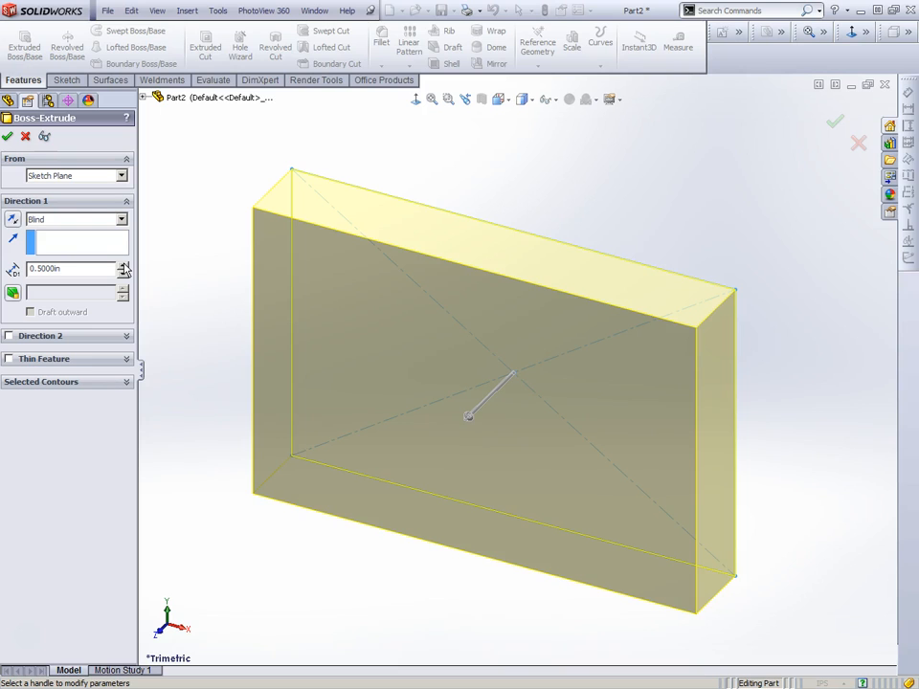
pyautogui.click(7, 136)
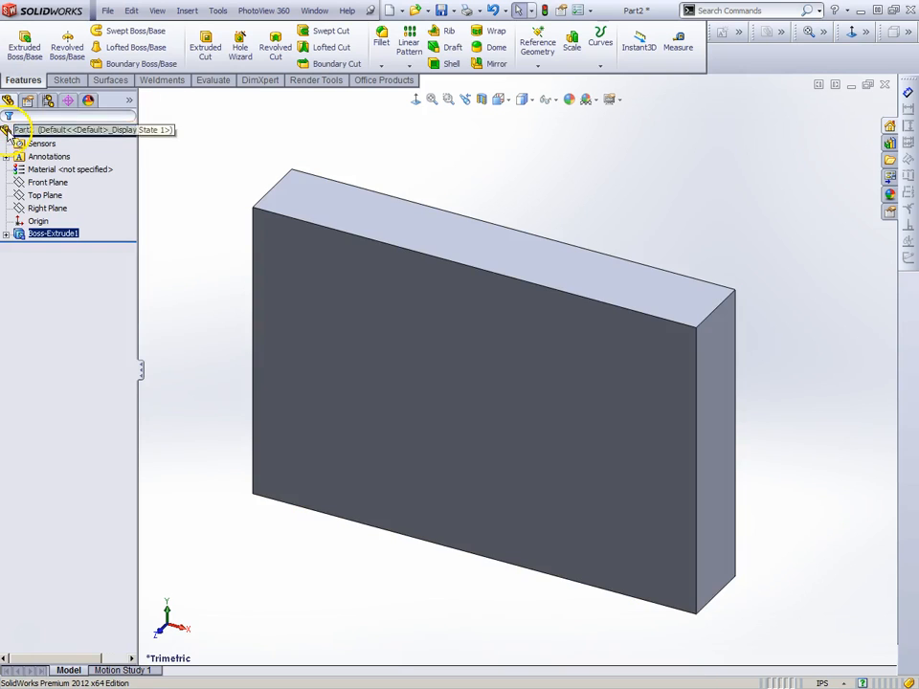
# - Sketch a circle of 0.500 in diameter on the block's large front face, centred on the origin, and exit the sketch
pyautogui.click(469, 362)
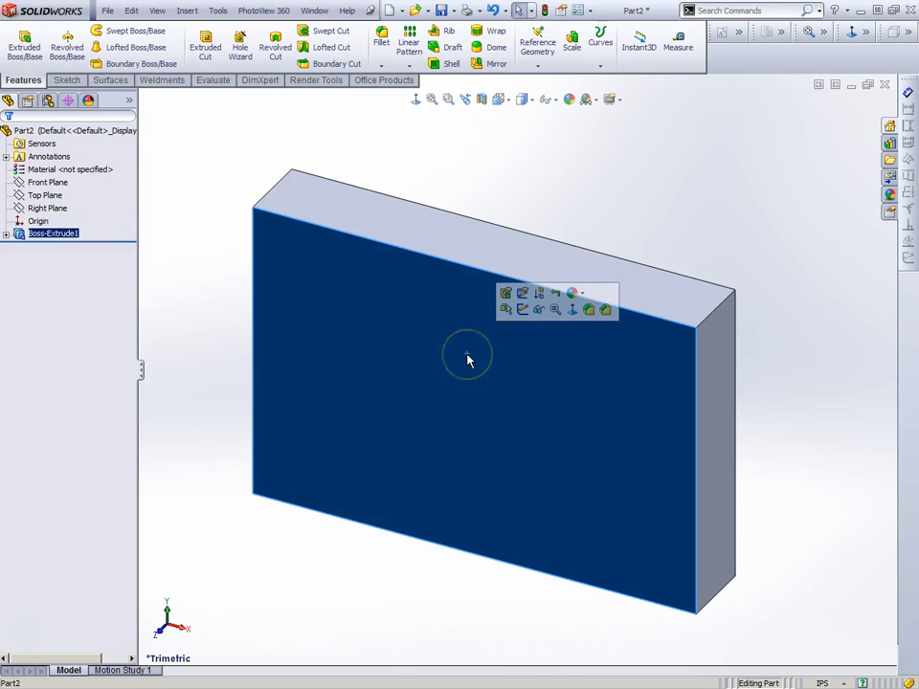
pyautogui.click(523, 310)
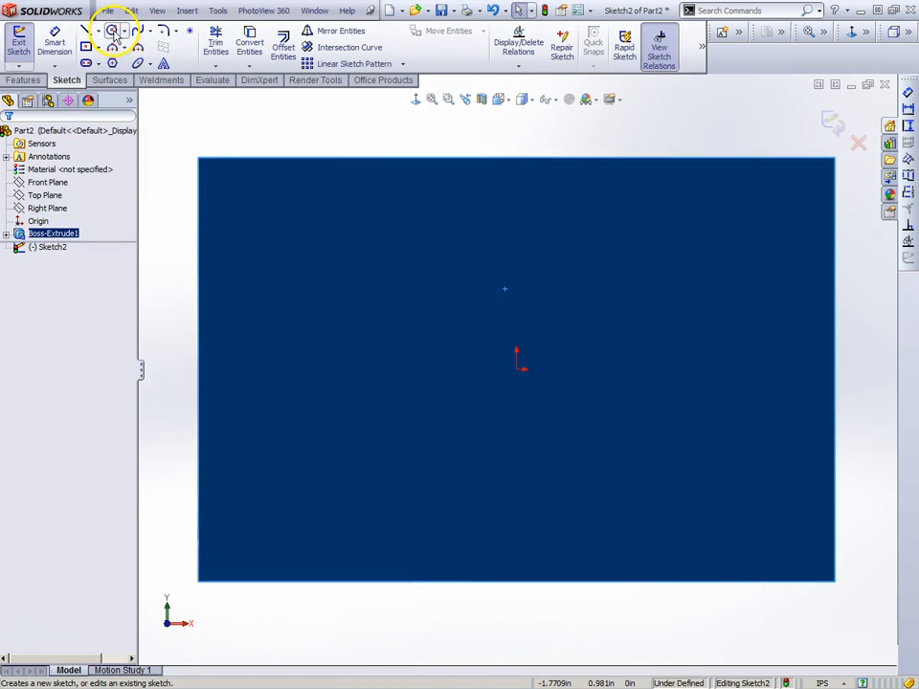
pyautogui.click(112, 31)
pyautogui.click(517, 368)
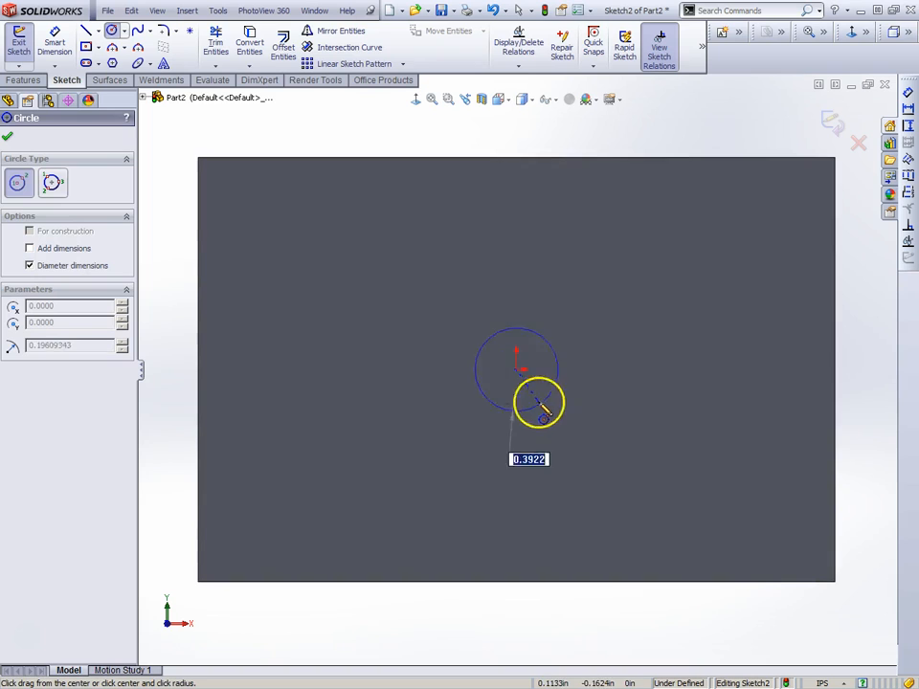
pyautogui.write('.2')
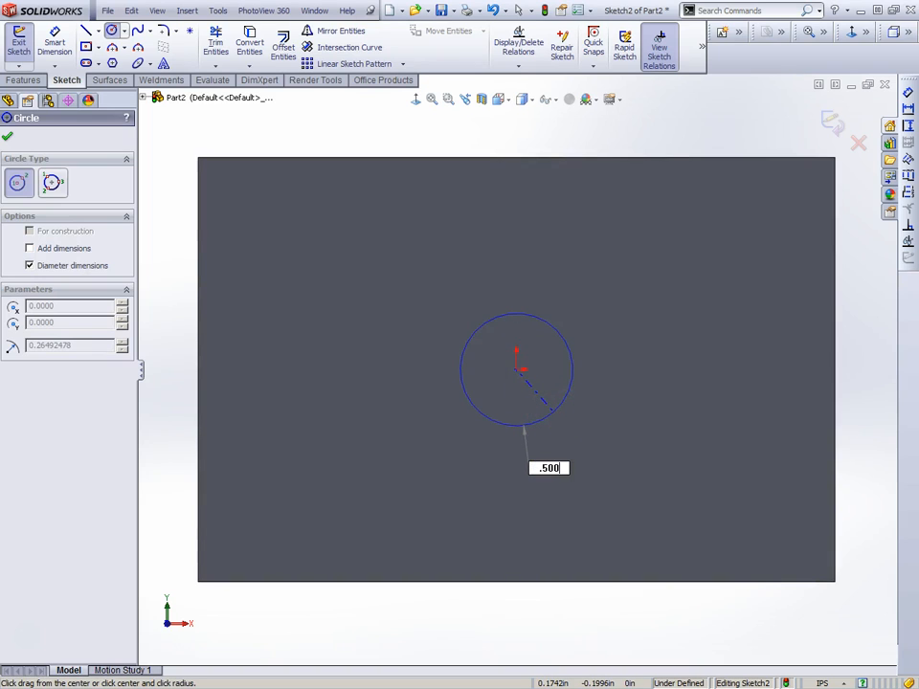
pyautogui.write('500')
pyautogui.press('Return')
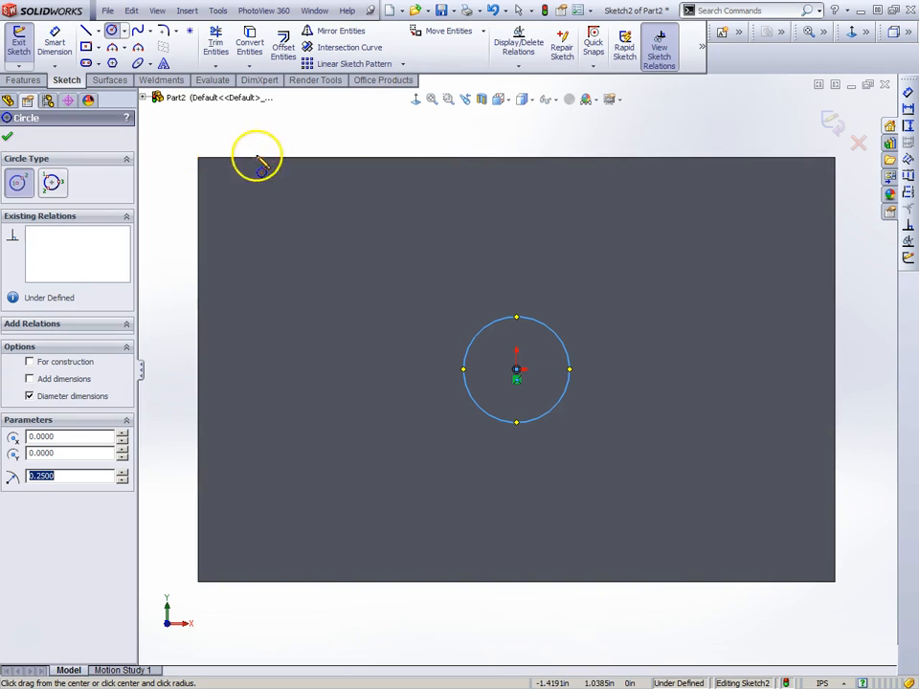
pyautogui.click(19, 43)
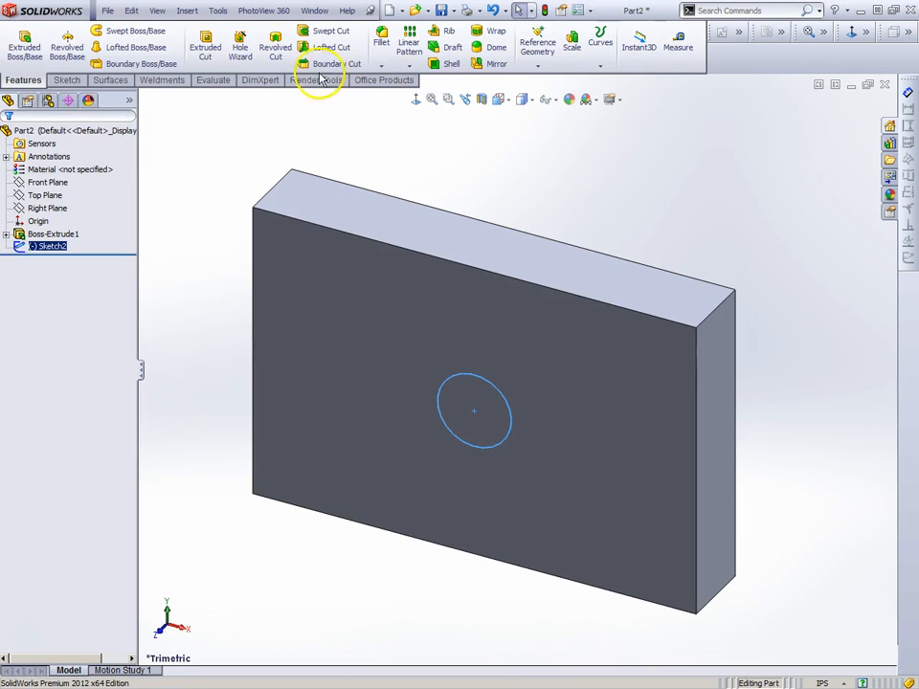
# - Extrude the circle 0.5 in outward from the block's front face as a blind boss with merged result
pyautogui.click(25, 38)
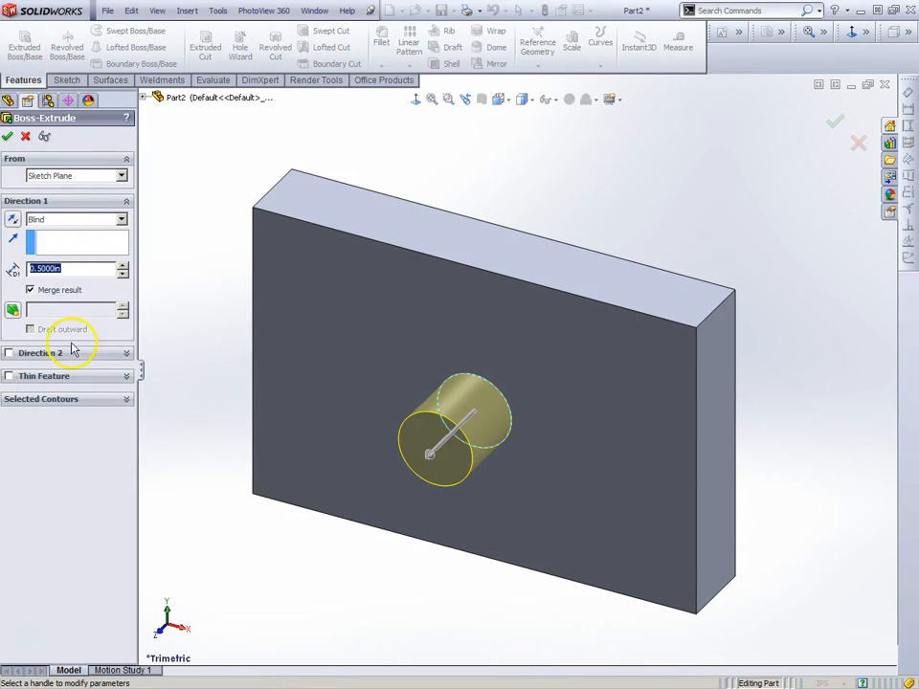
pyautogui.click(7, 136)
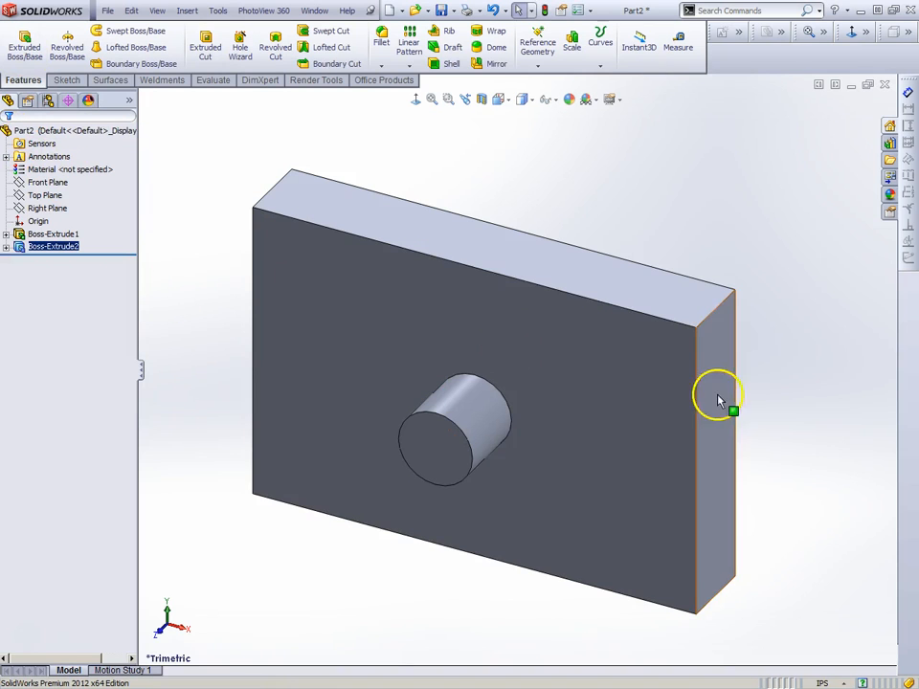
pyautogui.scroll(4, 577, 373)
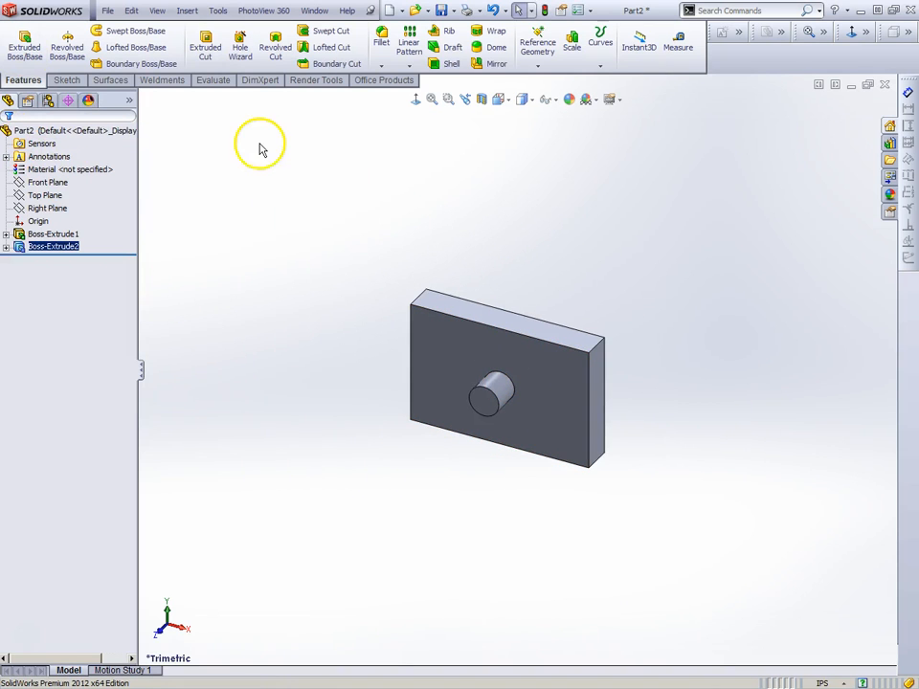
# - Start saving the part under a new name and browse to the 2015-2016 folder inside SolidWorks Files, ECM 110
pyautogui.click(108, 11)
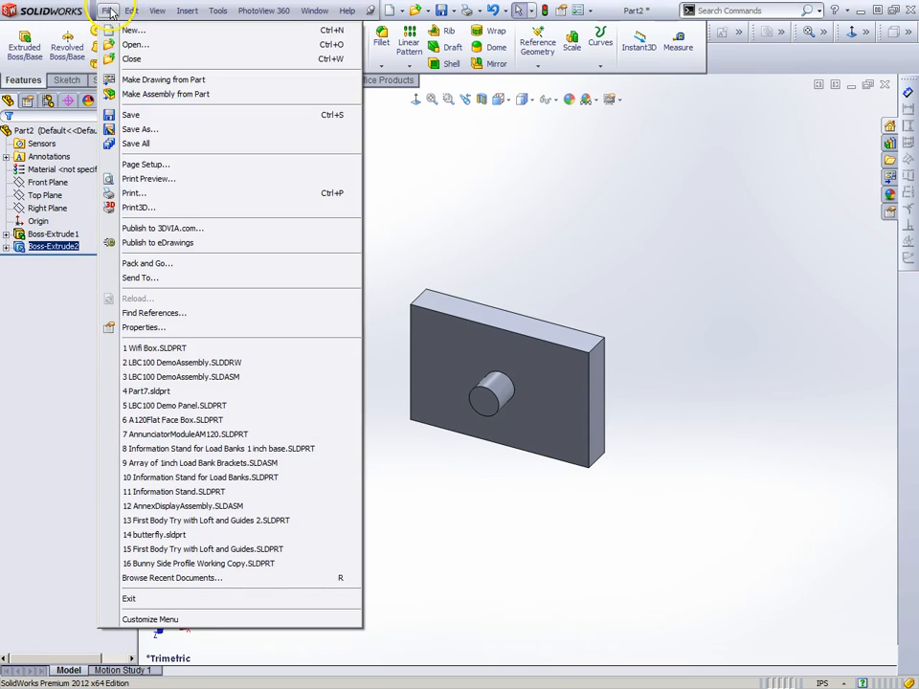
pyautogui.click(161, 129)
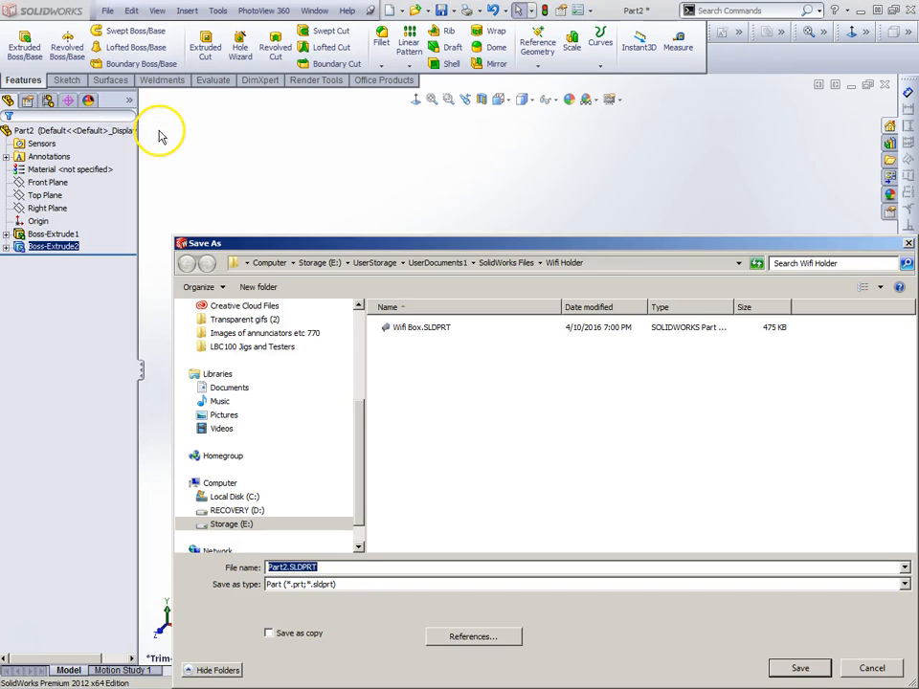
pyautogui.click(510, 262)
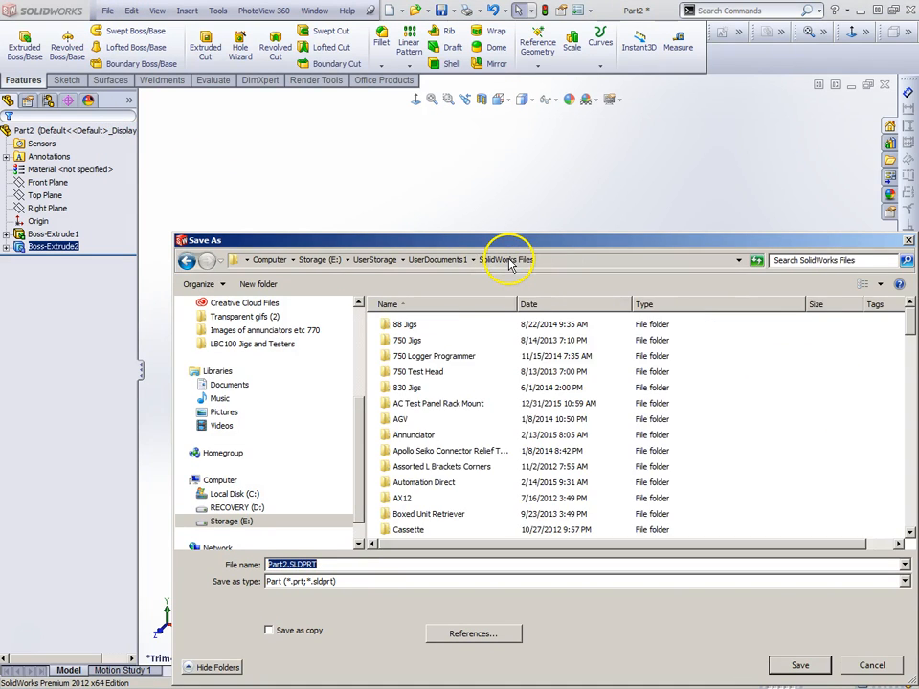
pyautogui.click(851, 388)
pyautogui.scroll(-5, 574, 422)
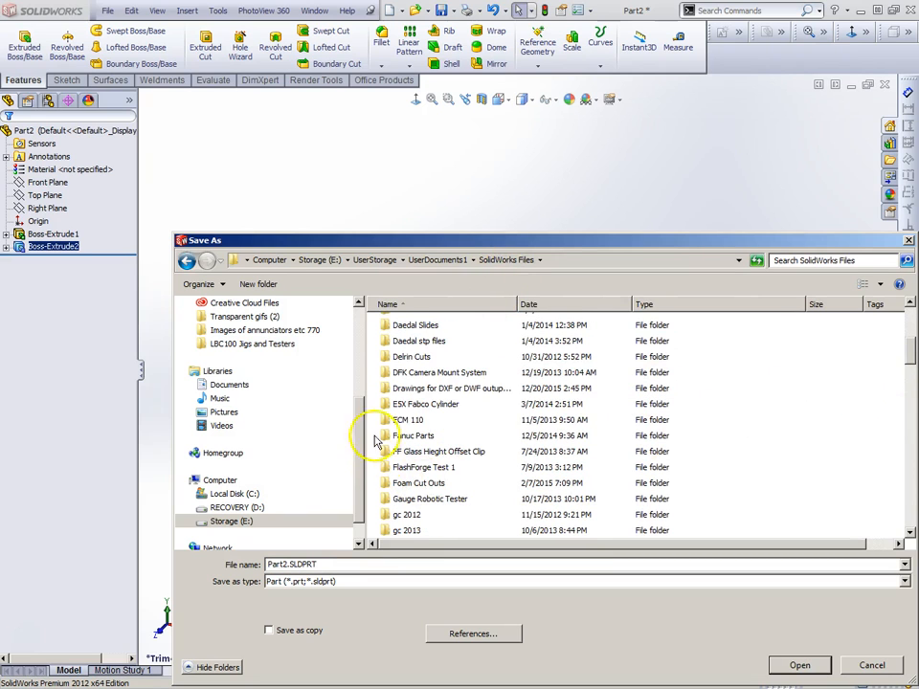
pyautogui.doubleClick(407, 419)
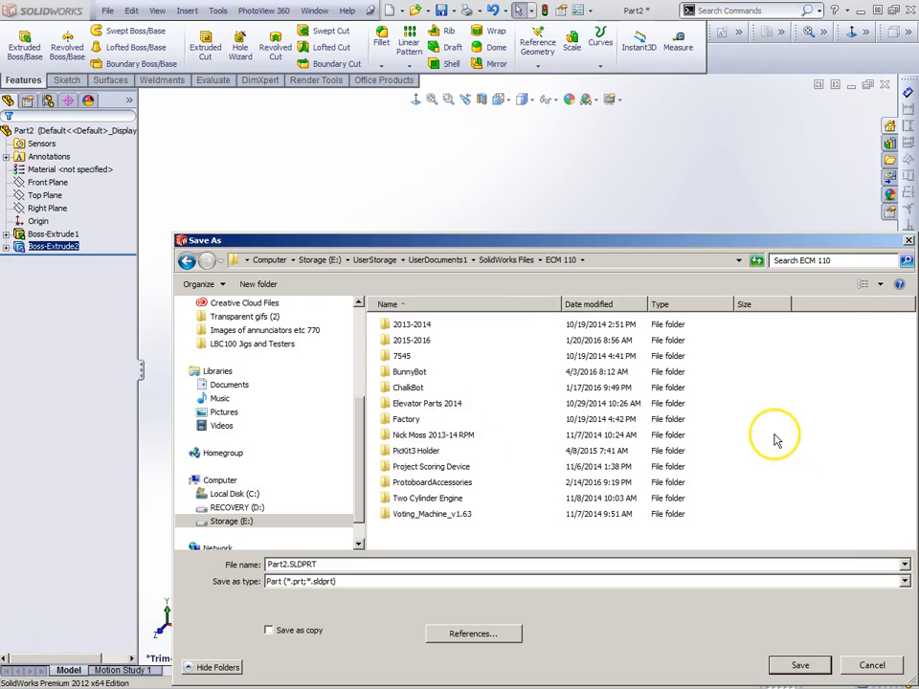
pyautogui.doubleClick(409, 340)
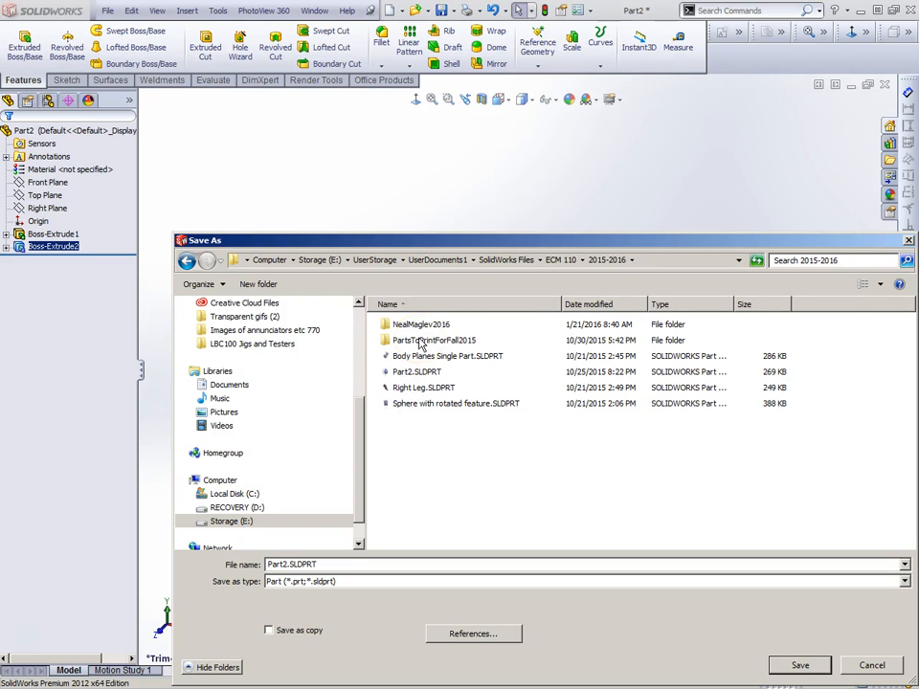
# - Create a folder named Build In Space Demo inside 2015-2016 and open it as the save location
pyautogui.rightClick(409, 443)
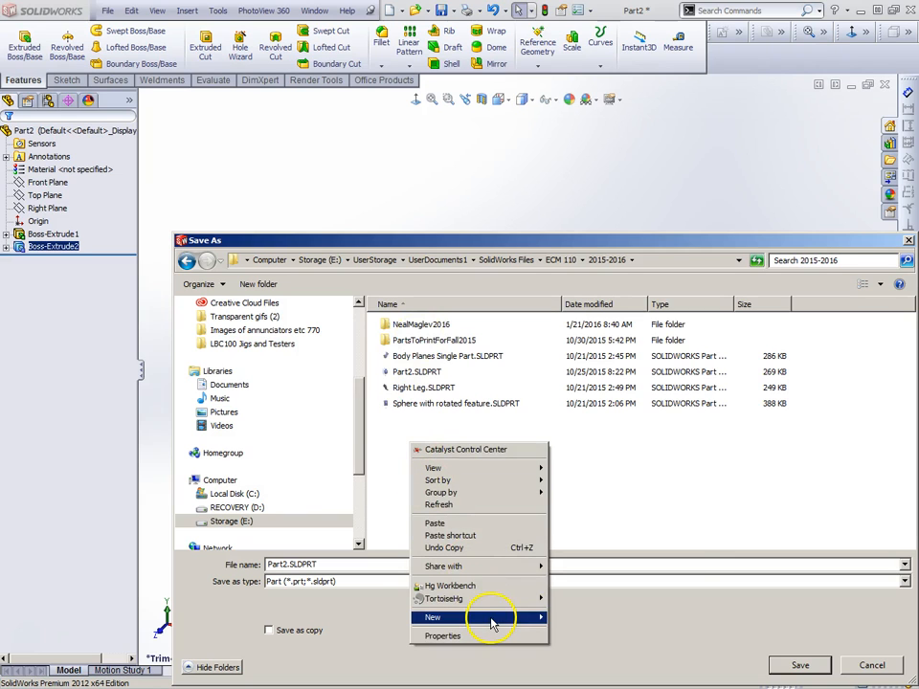
pyautogui.moveTo(491, 623)
pyautogui.click(627, 441)
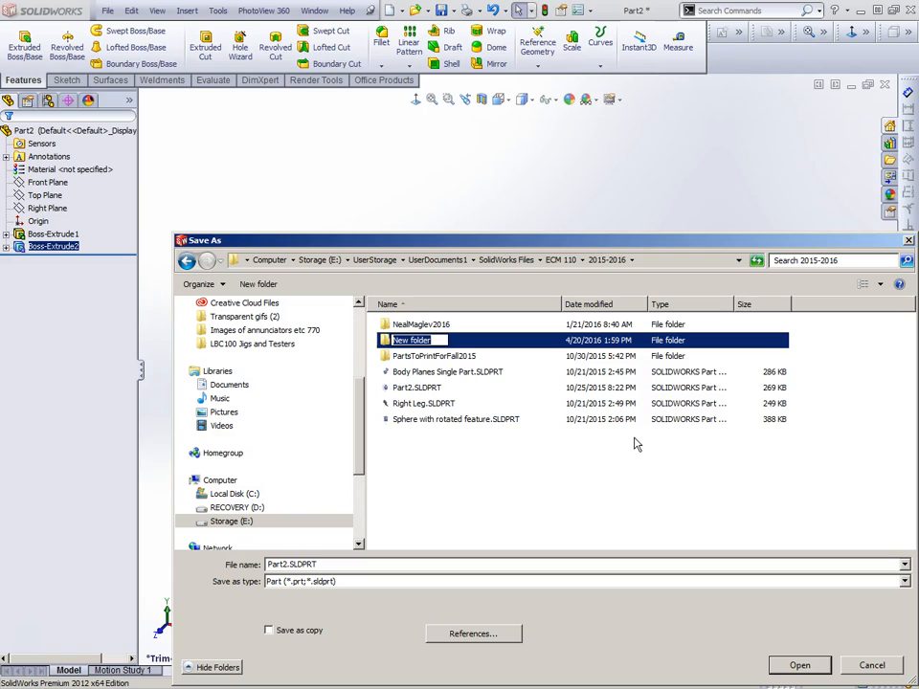
pyautogui.write('bu')
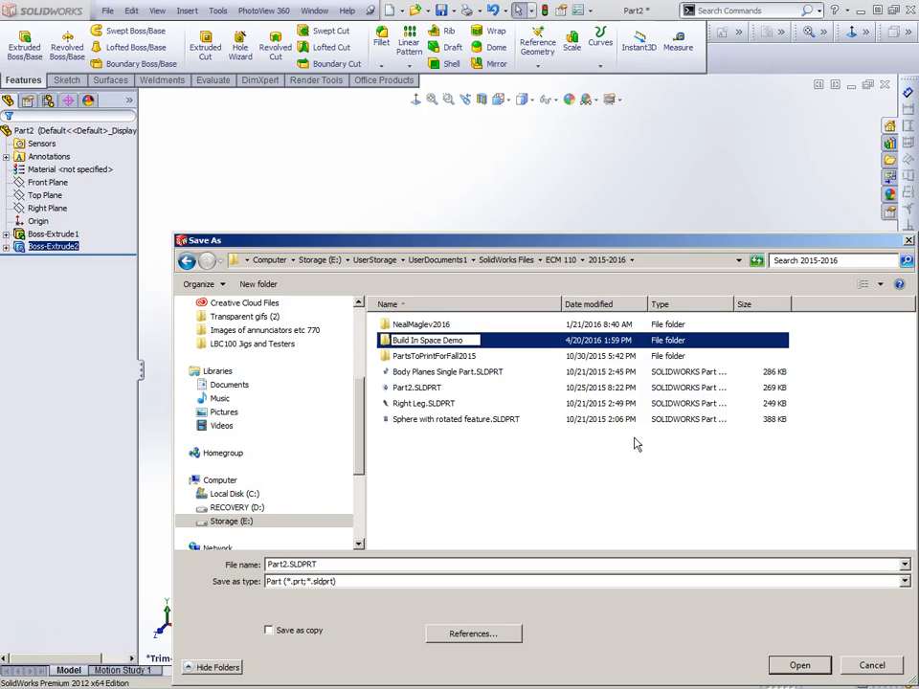
pyautogui.click(468, 431)
pyautogui.click(430, 327)
pyautogui.doubleClick(429, 326)
# - Name the part file Motor1, save it in the Build In Space Demo folder, and clear the feature selection
pyautogui.doubleClick(306, 565)
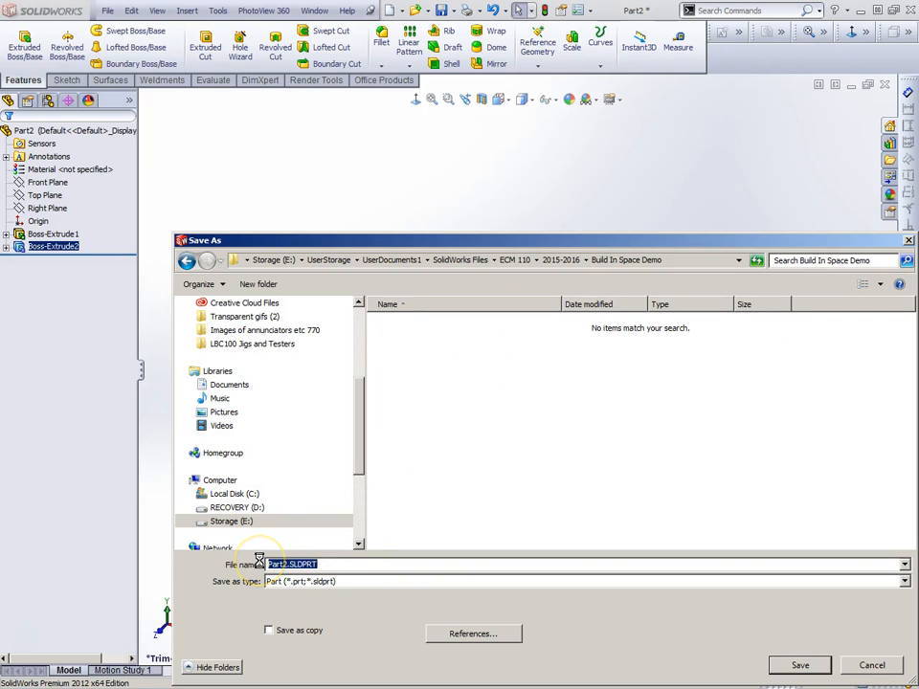
pyautogui.write('Motor 1')
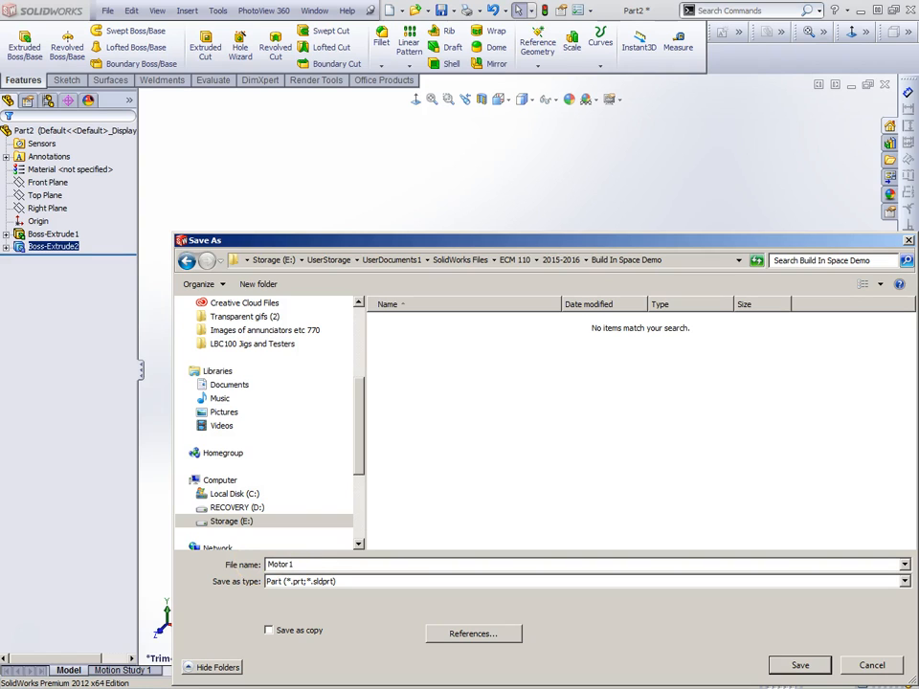
pyautogui.click(808, 666)
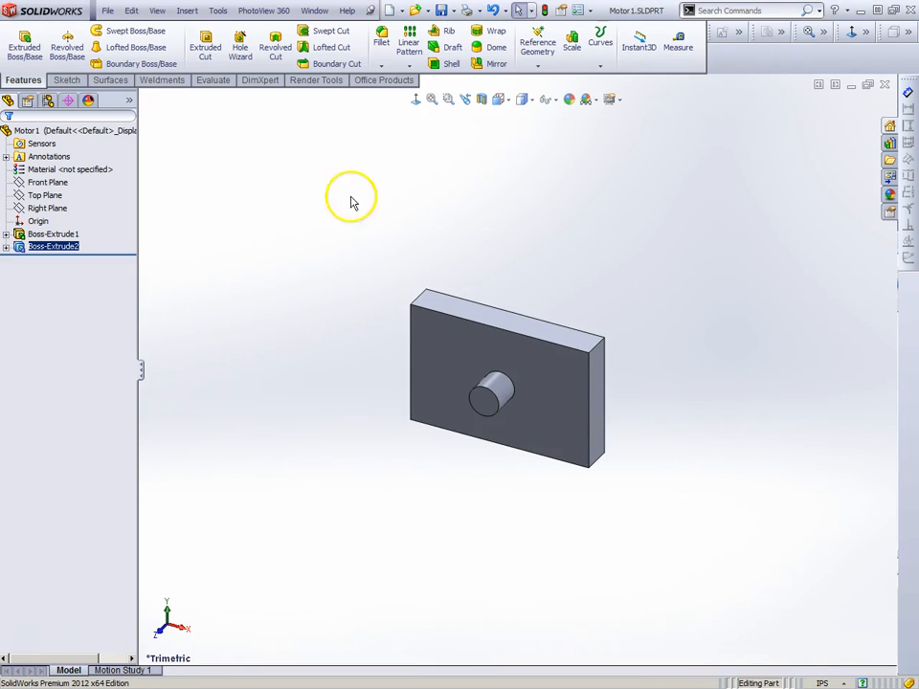
pyautogui.click(350, 251)
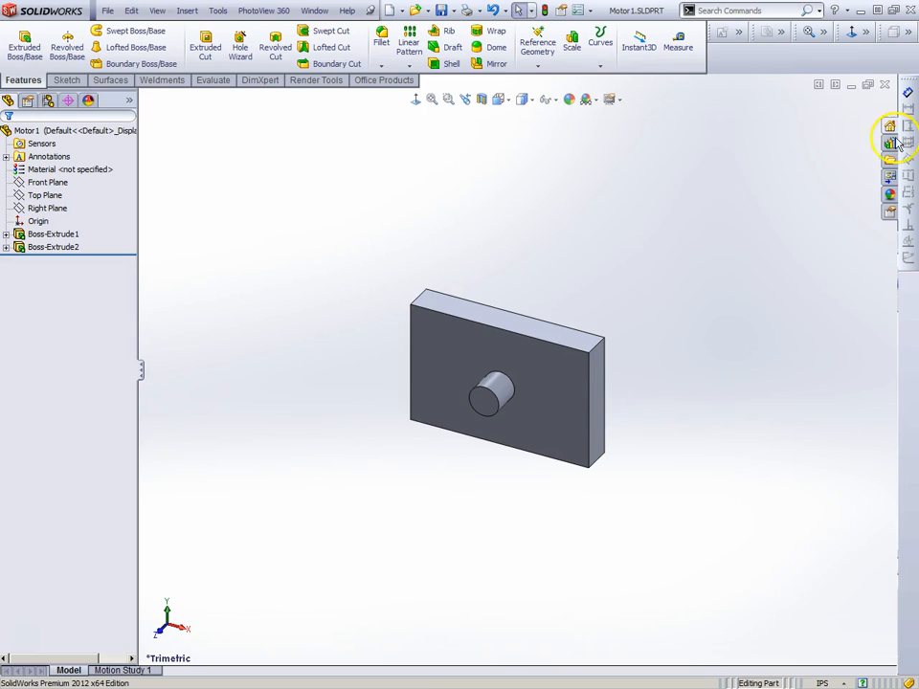
# - Create a new assembly document and dismiss Begin Assembly without inserting a component
pyautogui.click(108, 11)
pyautogui.click(130, 30)
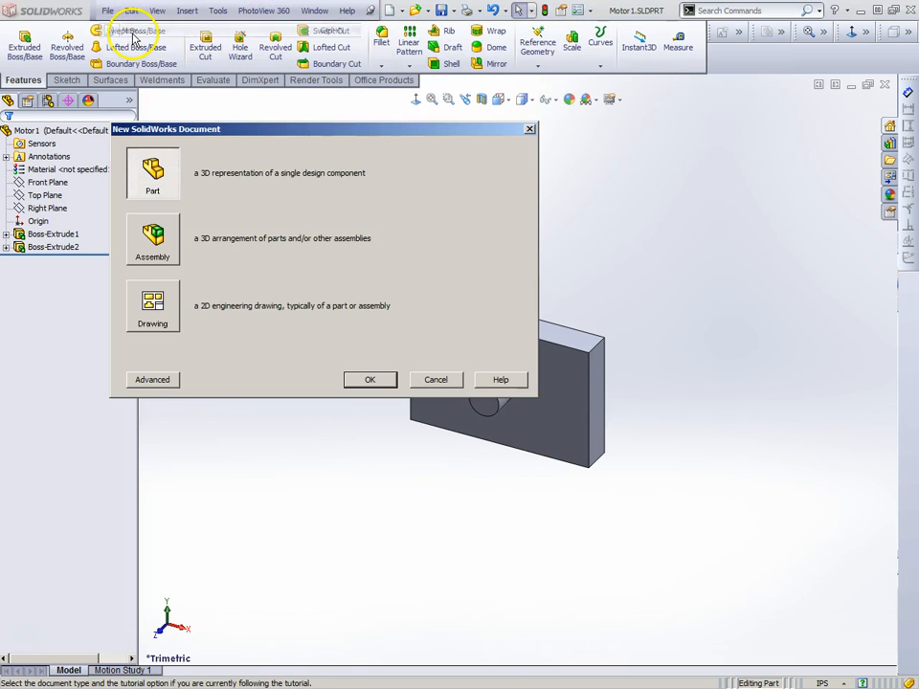
pyautogui.click(154, 259)
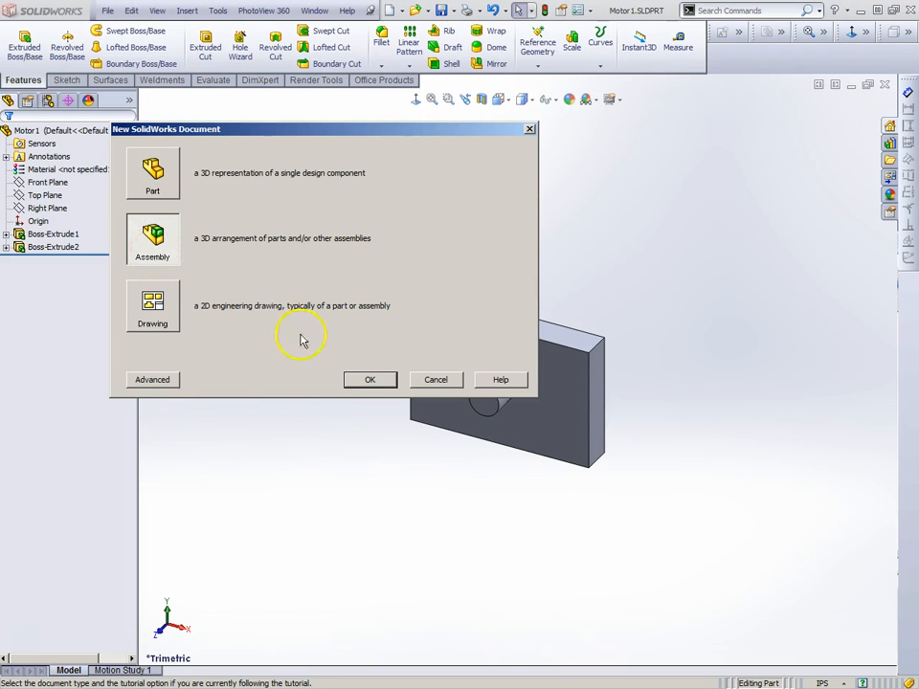
pyautogui.click(375, 378)
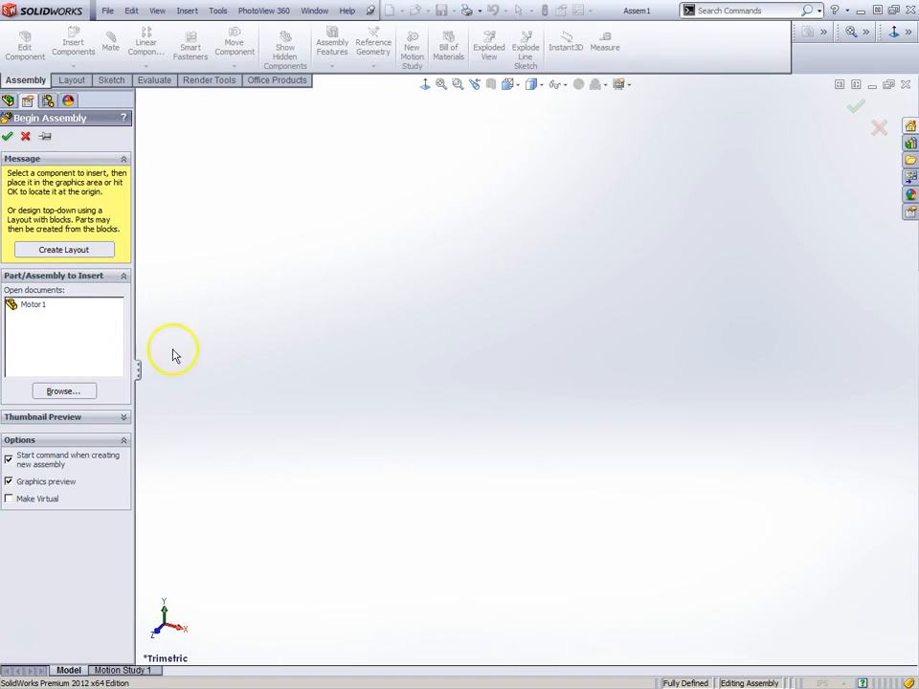
pyautogui.click(25, 136)
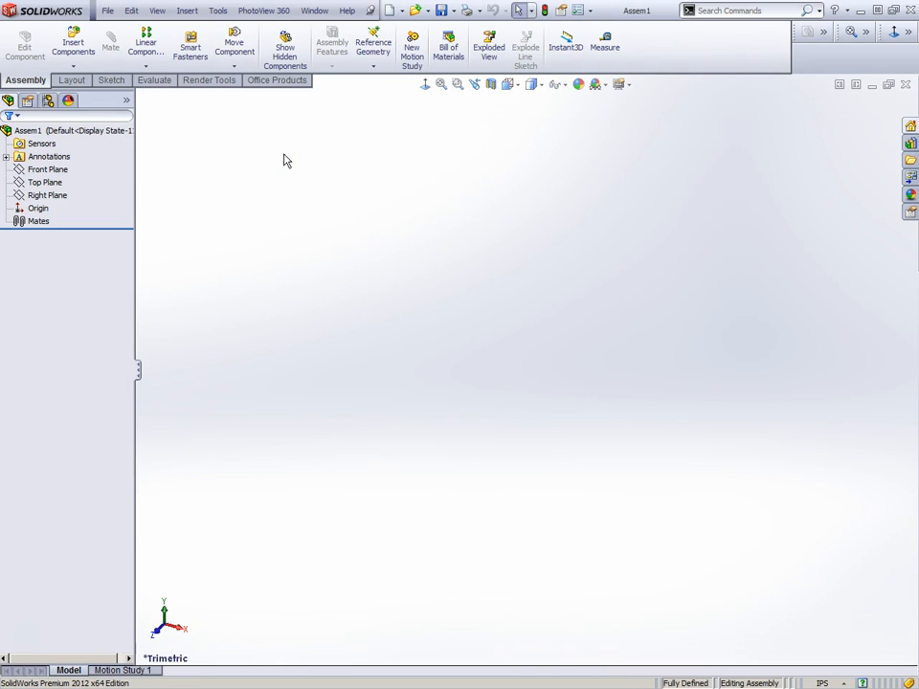
# - Expand the display pane beside the feature tree and set the Front, Top and Right planes to shown
pyautogui.click(127, 102)
pyautogui.click(127, 102)
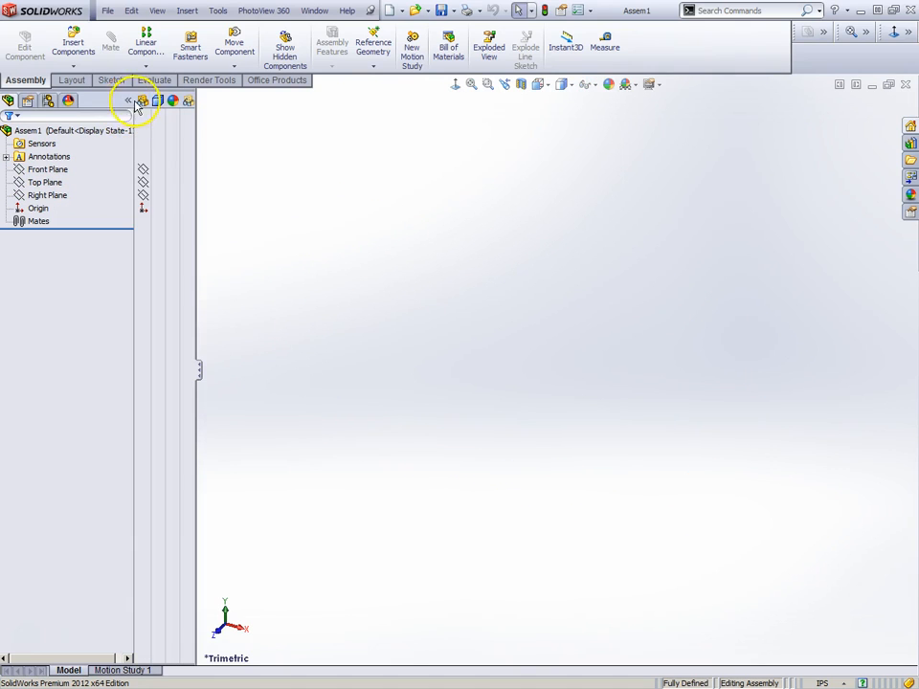
pyautogui.click(127, 103)
pyautogui.click(144, 168)
pyautogui.click(144, 182)
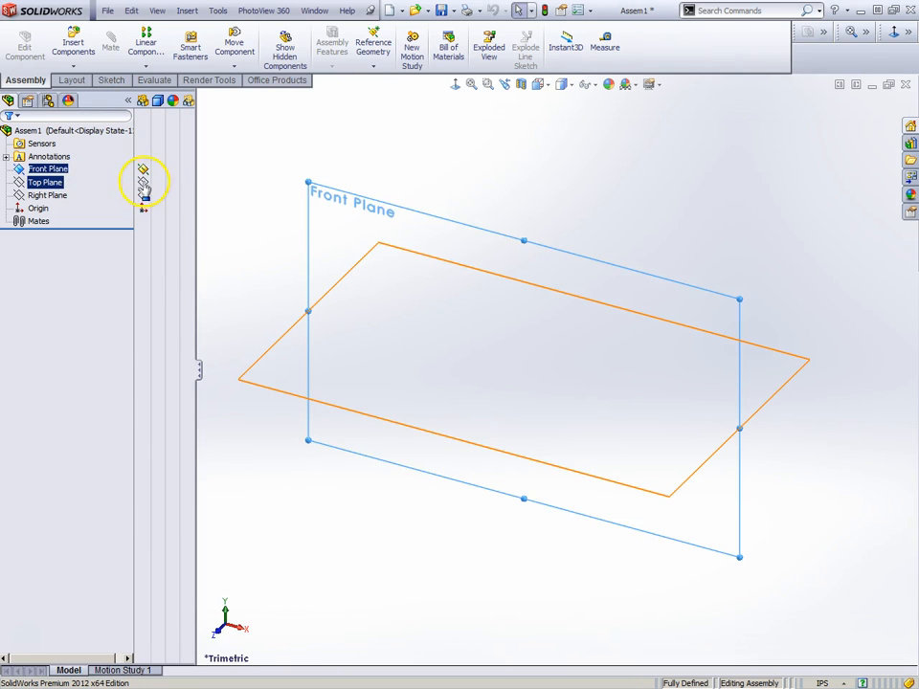
pyautogui.click(144, 169)
pyautogui.click(143, 194)
pyautogui.click(143, 182)
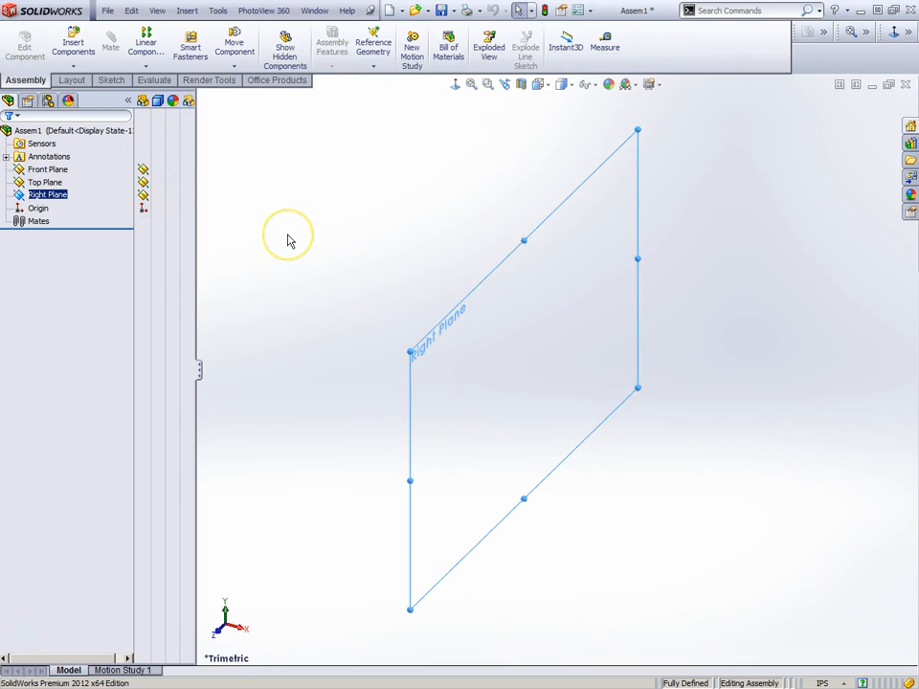
# - Turn the global visibility of planes on and back off to compare the display
pyautogui.moveTo(354, 285); pyautogui.dragTo(324, 291, button='middle')
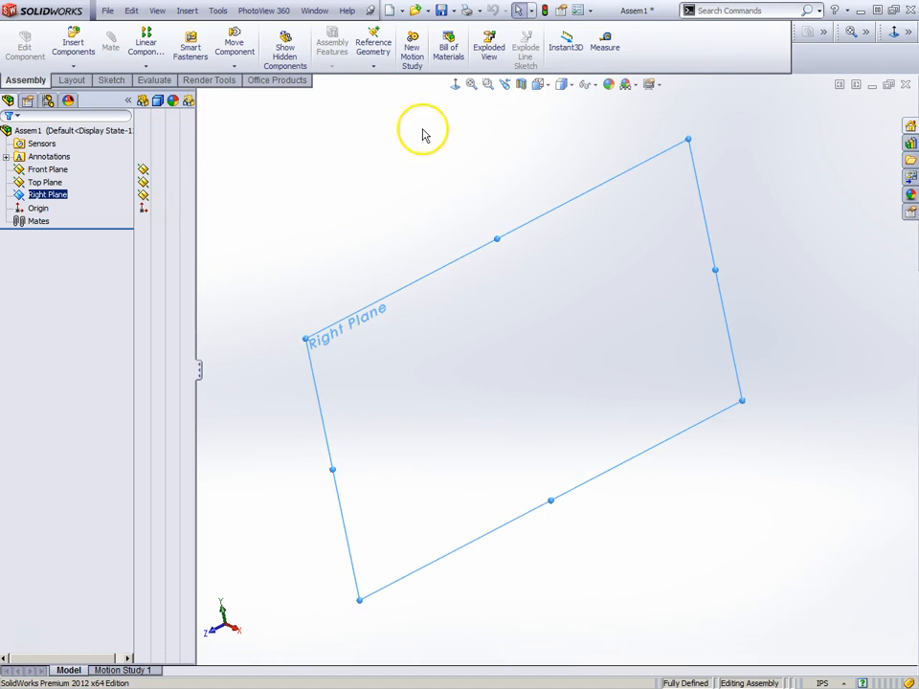
pyautogui.click(156, 10)
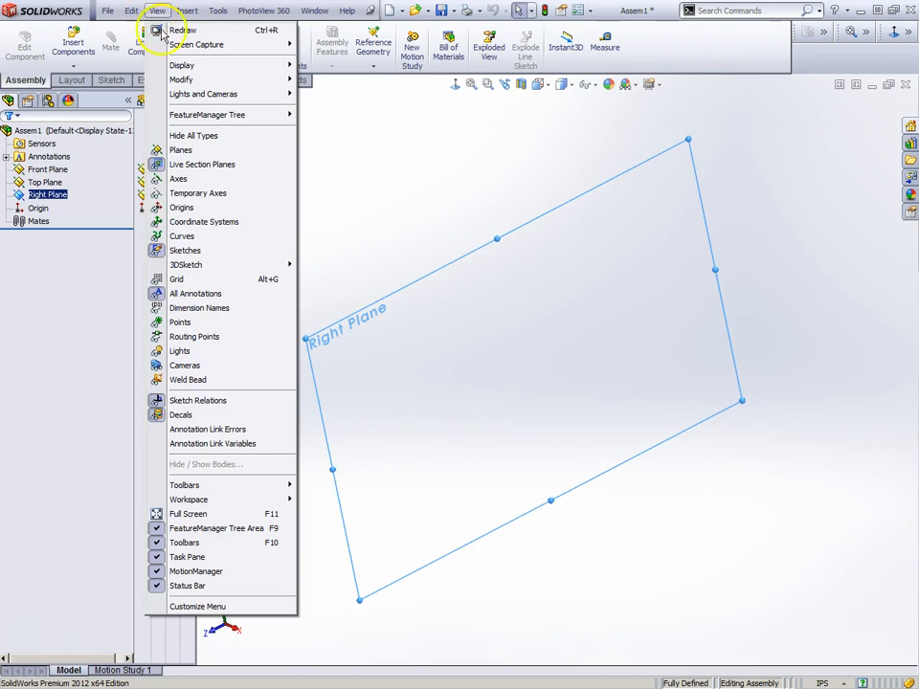
pyautogui.click(192, 150)
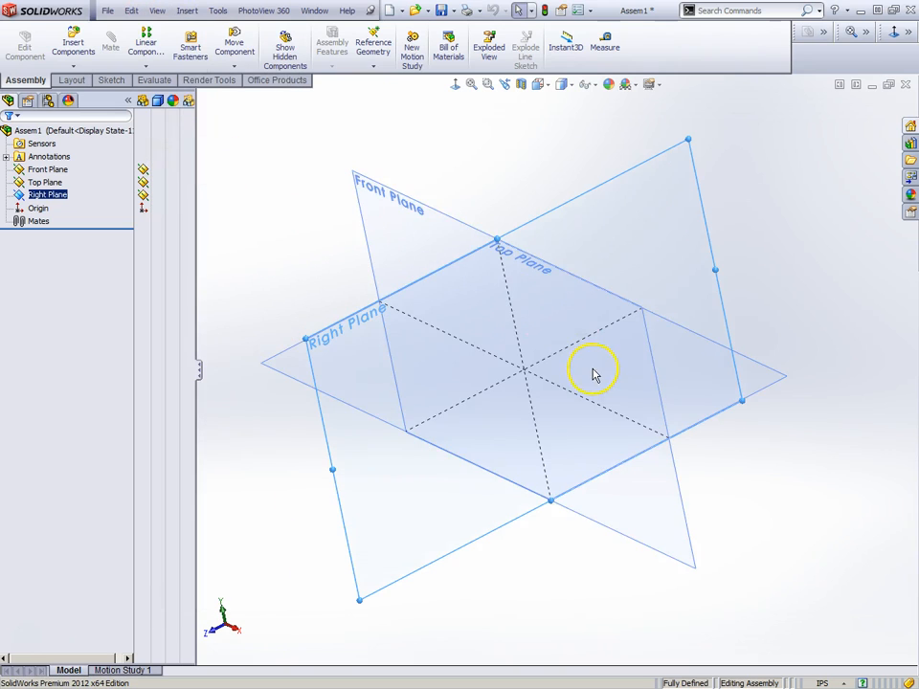
pyautogui.scroll(3, 593, 373)
pyautogui.click(156, 12)
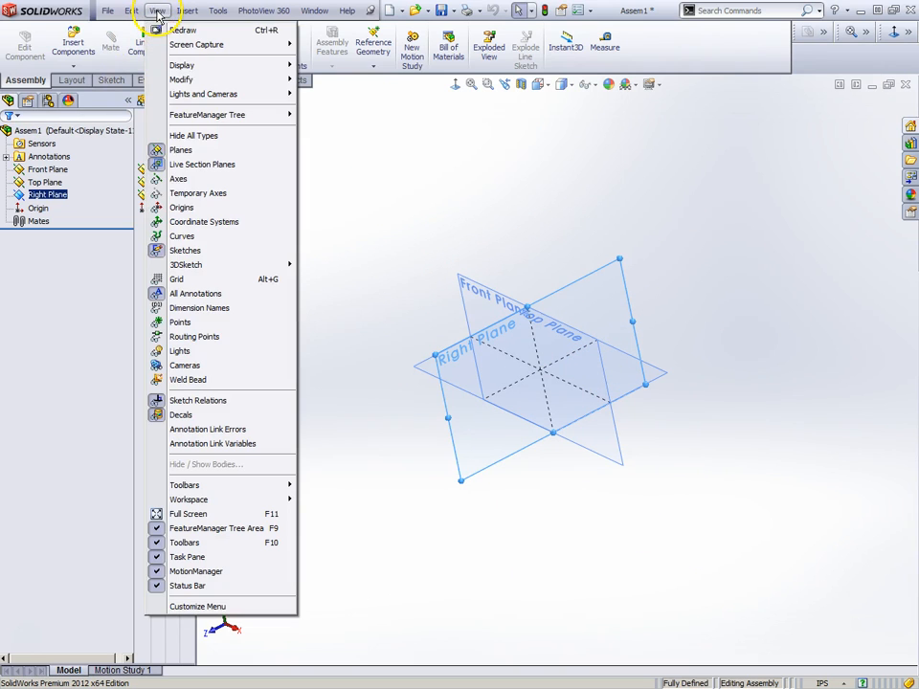
pyautogui.click(182, 150)
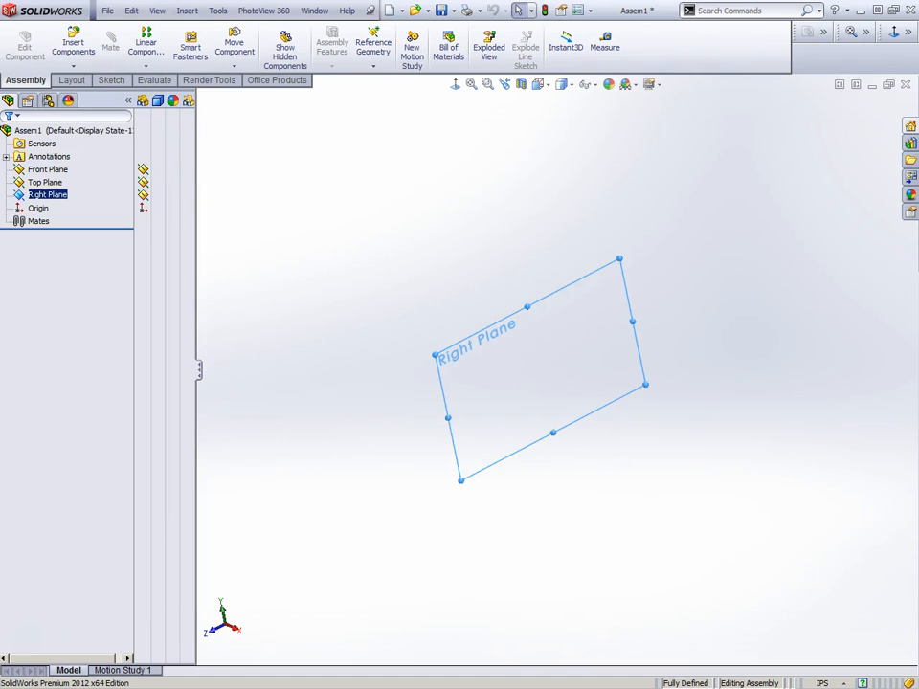
# - Start a sketch on the Top Plane and turn on the global visibility of planes
pyautogui.click(44, 181)
pyautogui.click(45, 161)
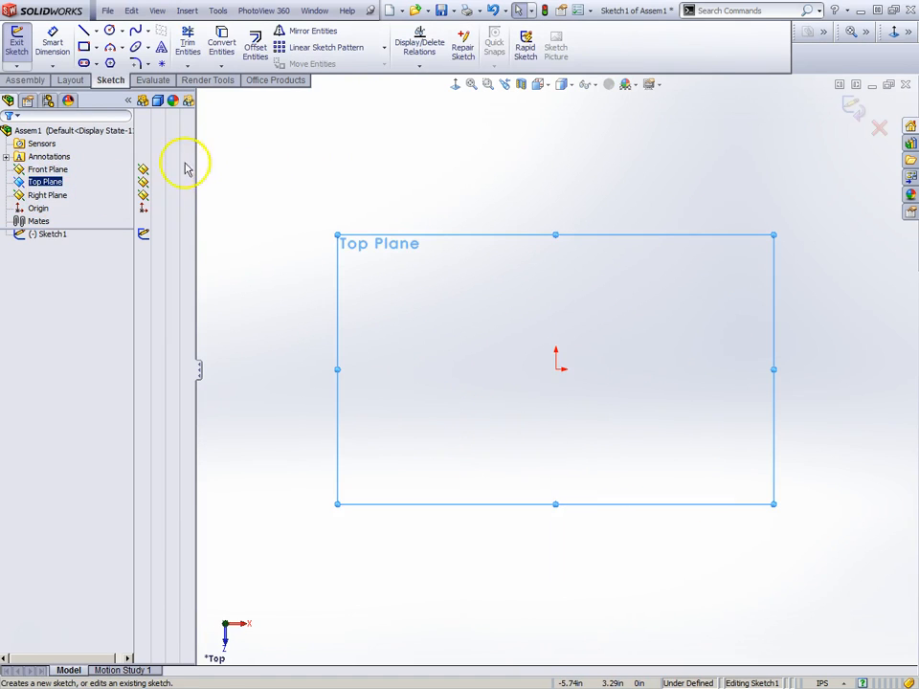
pyautogui.moveTo(297, 187)
pyautogui.mouseDown(button='middle')
pyautogui.moveTo(278, 205)
pyautogui.moveTo(250, 299)
pyautogui.moveTo(232, 119)
pyautogui.mouseUp(button='middle')
pyautogui.click(157, 10)
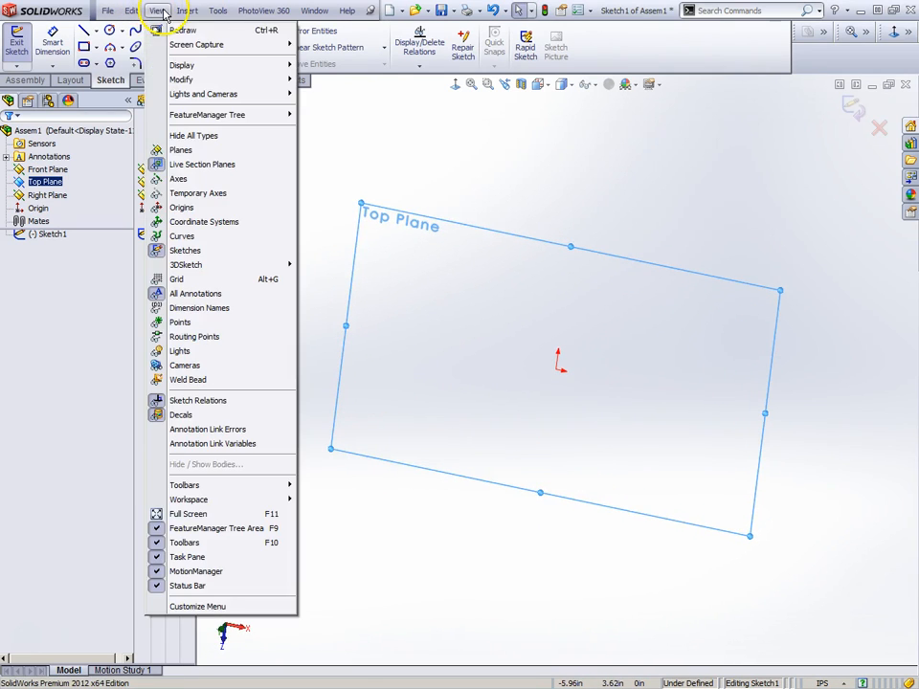
pyautogui.click(181, 154)
# - Examine from several angles how the Front, Top and Right planes intersect at the assembly origin
pyautogui.moveTo(611, 361); pyautogui.dragTo(558, 364, button='middle')
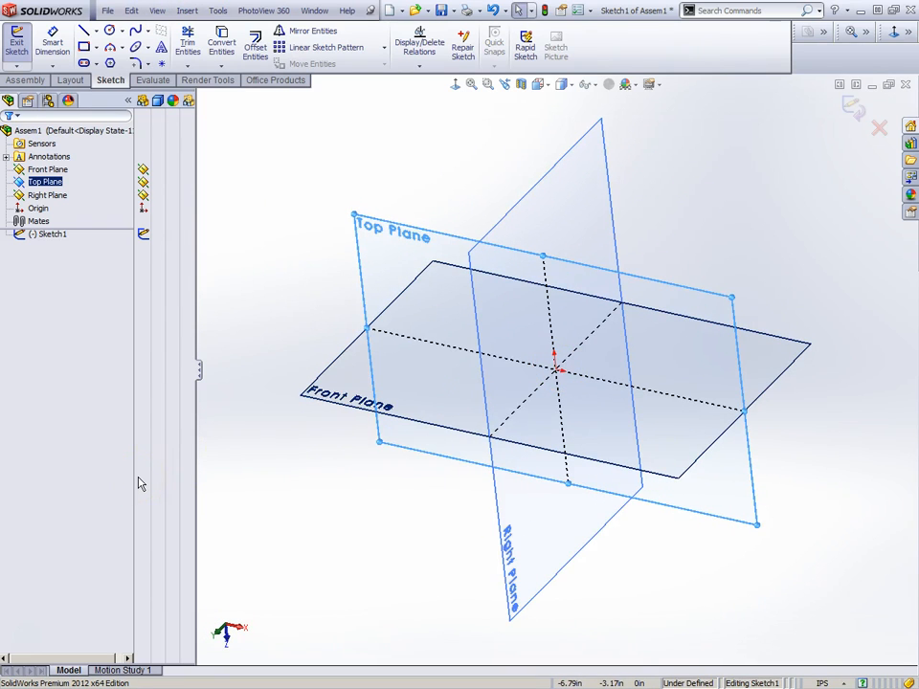
pyautogui.moveTo(404, 396); pyautogui.dragTo(418, 389, button='middle')
pyautogui.moveTo(293, 553); pyautogui.dragTo(454, 576, button='middle')
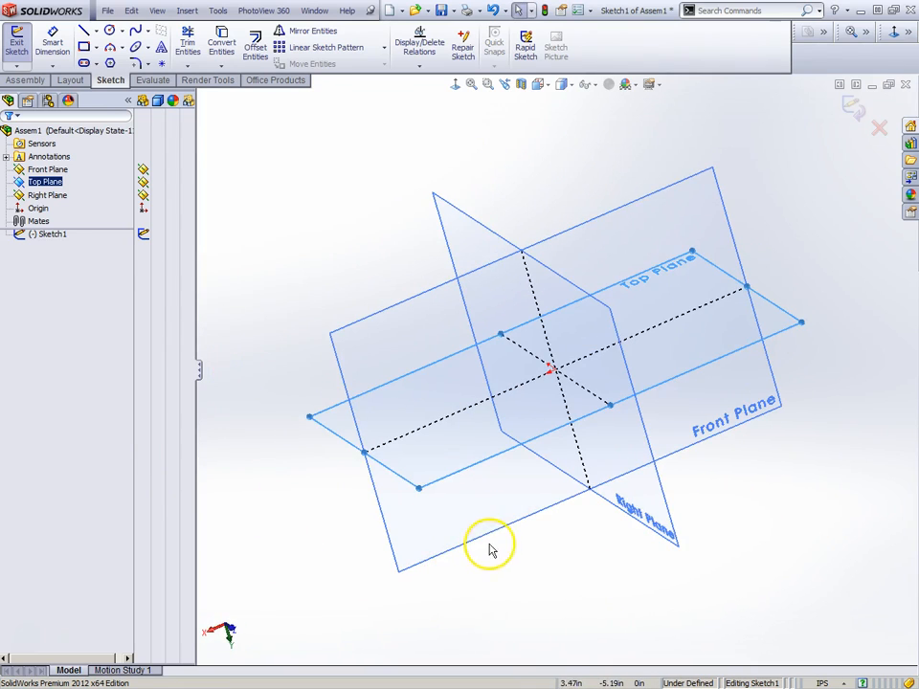
pyautogui.moveTo(525, 525); pyautogui.dragTo(402, 533, button='middle')
pyautogui.moveTo(586, 304); pyautogui.dragTo(618, 318, button='middle')
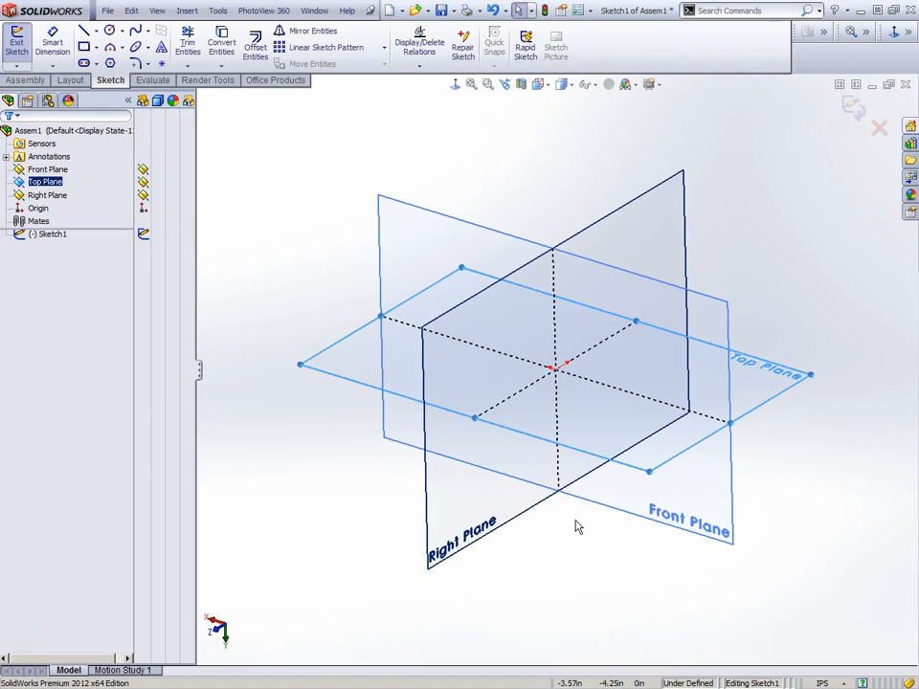
pyautogui.moveTo(607, 492); pyautogui.dragTo(522, 393, button='middle')
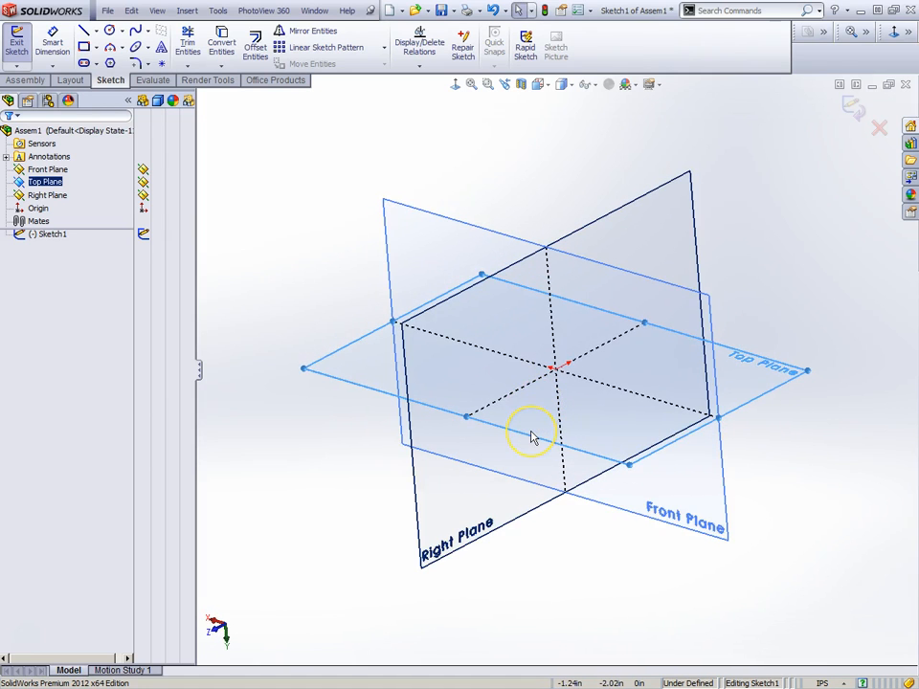
pyautogui.moveTo(612, 446); pyautogui.dragTo(639, 382, button='middle')
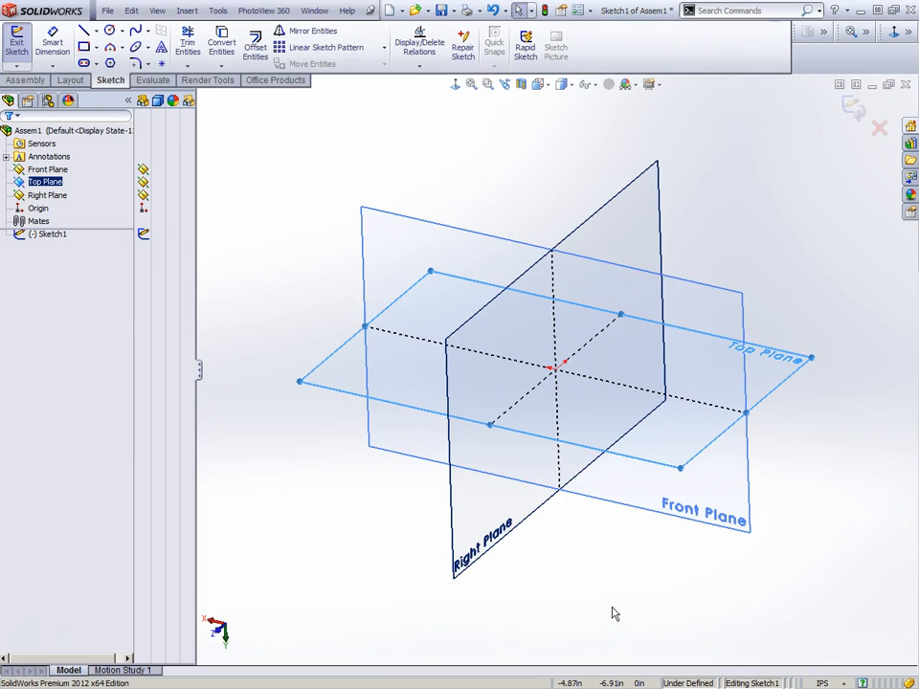
pyautogui.moveTo(614, 614); pyautogui.dragTo(619, 527, button='middle')
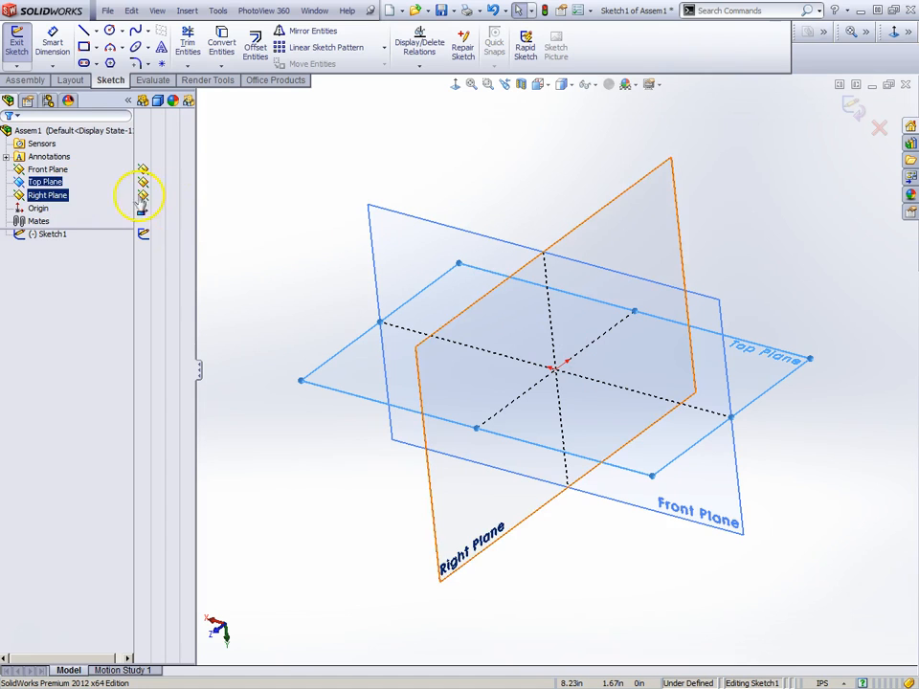
# - Hide the Right and Top planes and exit the empty sketch on the Top Plane
pyautogui.click(143, 195)
pyautogui.click(143, 182)
pyautogui.moveTo(441, 287)
pyautogui.mouseDown(button='middle')
pyautogui.moveTo(513, 328)
pyautogui.moveTo(454, 221)
pyautogui.moveTo(470, 219)
pyautogui.moveTo(457, 283)
pyautogui.mouseUp(button='middle')
pyautogui.moveTo(486, 401)
pyautogui.mouseDown(button='middle')
pyautogui.moveTo(447, 341)
pyautogui.moveTo(161, 426)
pyautogui.moveTo(189, 392)
pyautogui.moveTo(351, 478)
pyautogui.moveTo(355, 52)
pyautogui.moveTo(388, 55)
pyautogui.moveTo(385, 163)
pyautogui.moveTo(488, 185)
pyautogui.moveTo(504, 246)
pyautogui.moveTo(521, 246)
pyautogui.moveTo(517, 129)
pyautogui.moveTo(417, 212)
pyautogui.moveTo(468, 353)
pyautogui.moveTo(480, 303)
pyautogui.moveTo(463, 261)
pyautogui.moveTo(476, 213)
pyautogui.moveTo(506, 225)
pyautogui.moveTo(486, 244)
pyautogui.moveTo(497, 242)
pyautogui.moveTo(533, 383)
pyautogui.moveTo(628, 540)
pyautogui.moveTo(660, 682)
pyautogui.mouseUp(button='middle')
pyautogui.moveTo(488, 255)
pyautogui.mouseDown(button='middle')
pyautogui.moveTo(394, 405)
pyautogui.moveTo(404, 418)
pyautogui.mouseUp(button='middle')
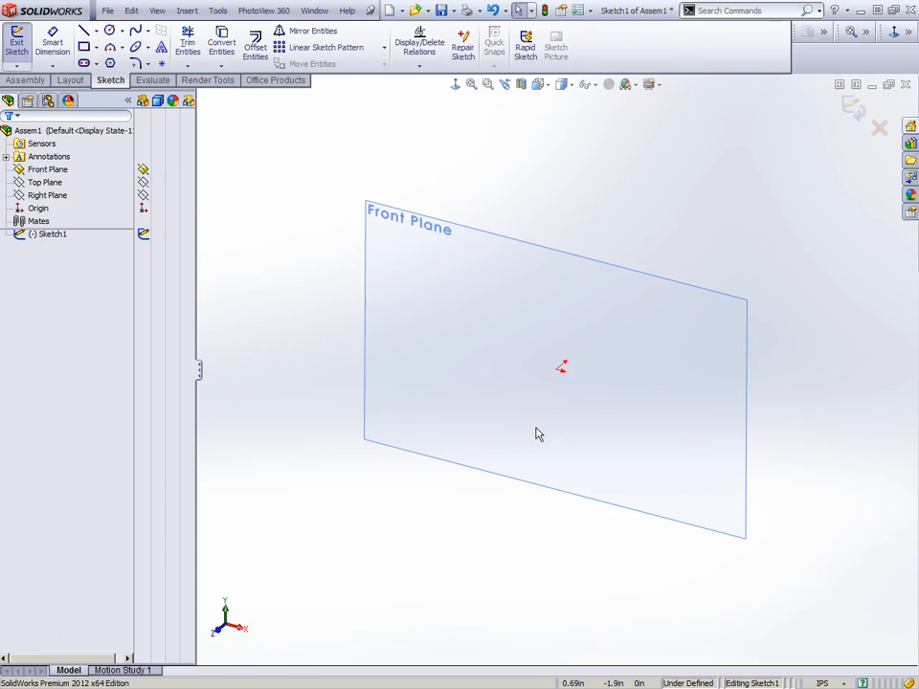
pyautogui.moveTo(536, 433)
pyautogui.mouseDown(button='middle')
pyautogui.moveTo(535, 422)
pyautogui.moveTo(551, 420)
pyautogui.moveTo(525, 463)
pyautogui.moveTo(533, 423)
pyautogui.moveTo(541, 425)
pyautogui.mouseUp(button='middle')
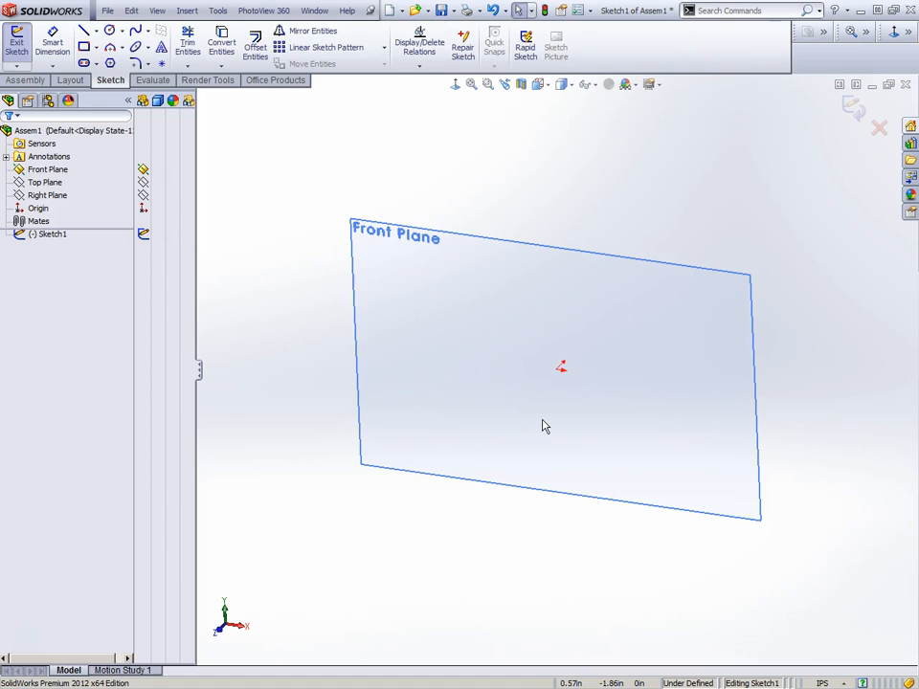
pyautogui.moveTo(542, 425); pyautogui.dragTo(511, 419, button='middle')
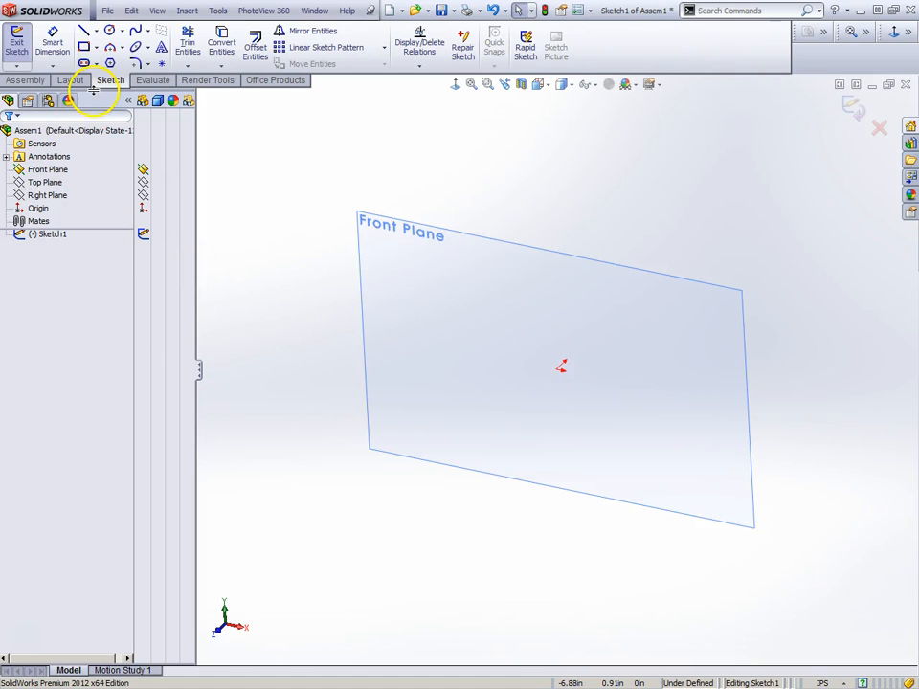
pyautogui.click(23, 49)
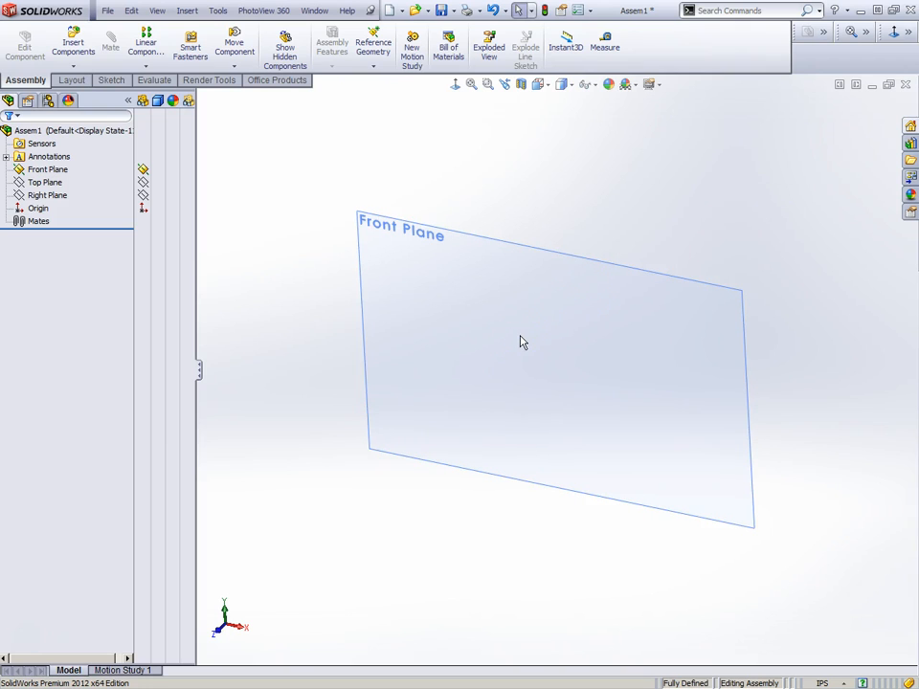
# - Create a reference plane offset 2.00 in from the Front Plane
pyautogui.click(373, 67)
pyautogui.click(385, 81)
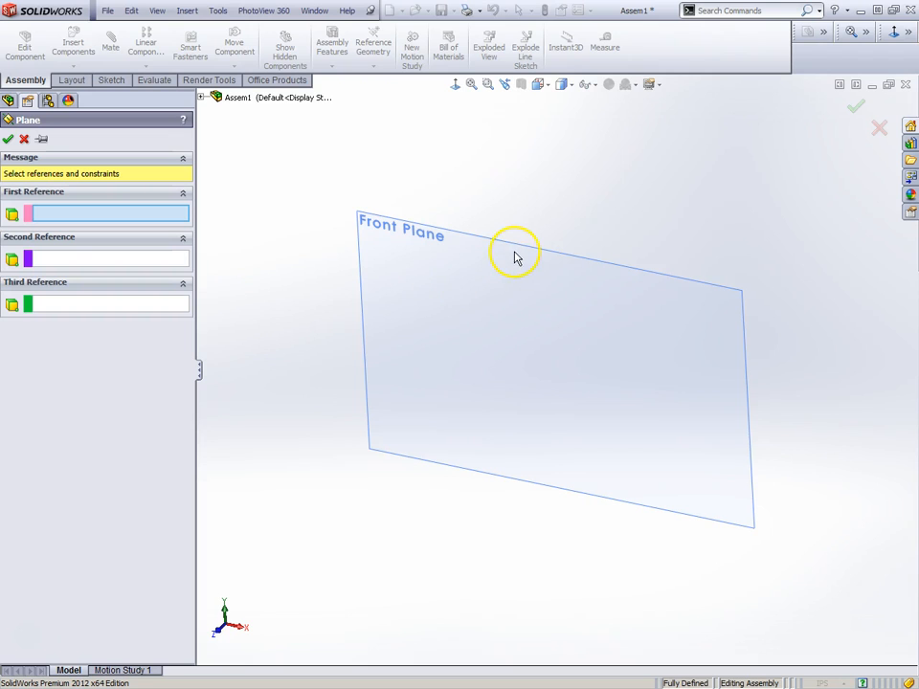
pyautogui.click(368, 262)
pyautogui.moveTo(330, 310); pyautogui.dragTo(370, 359, button='middle')
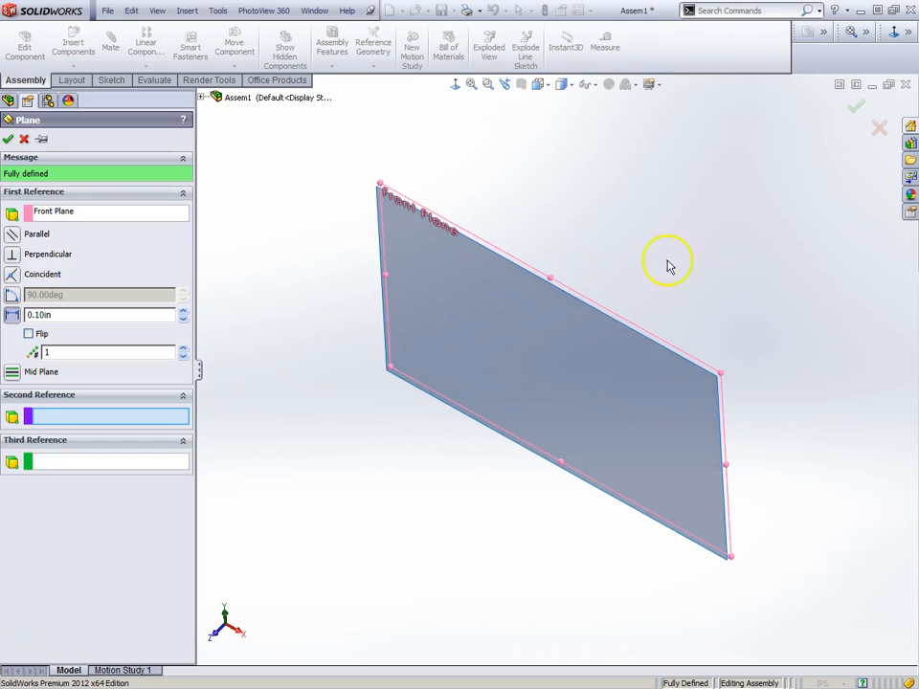
pyautogui.click(545, 278)
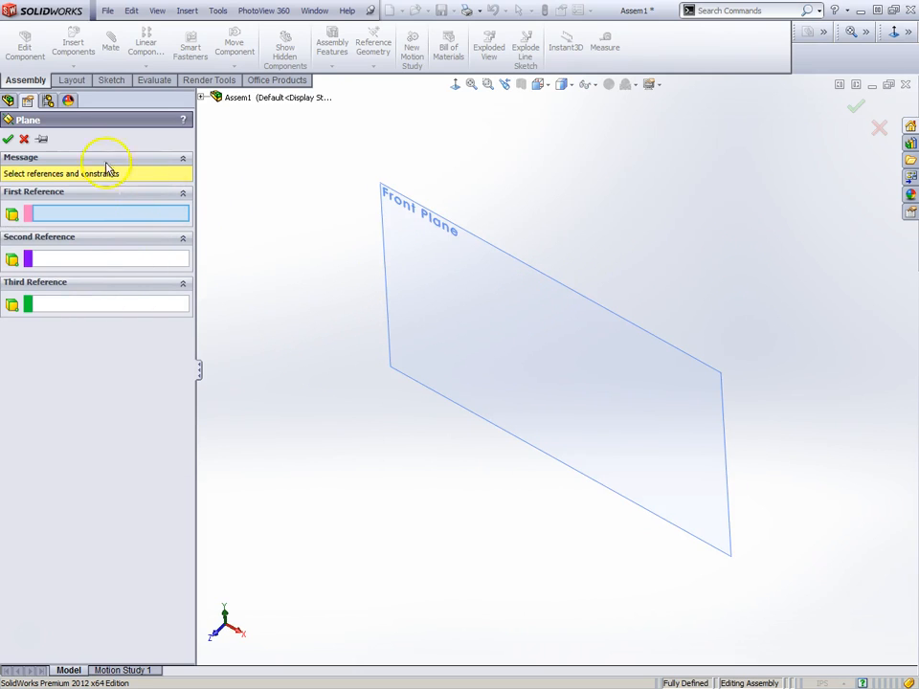
pyautogui.click(202, 98)
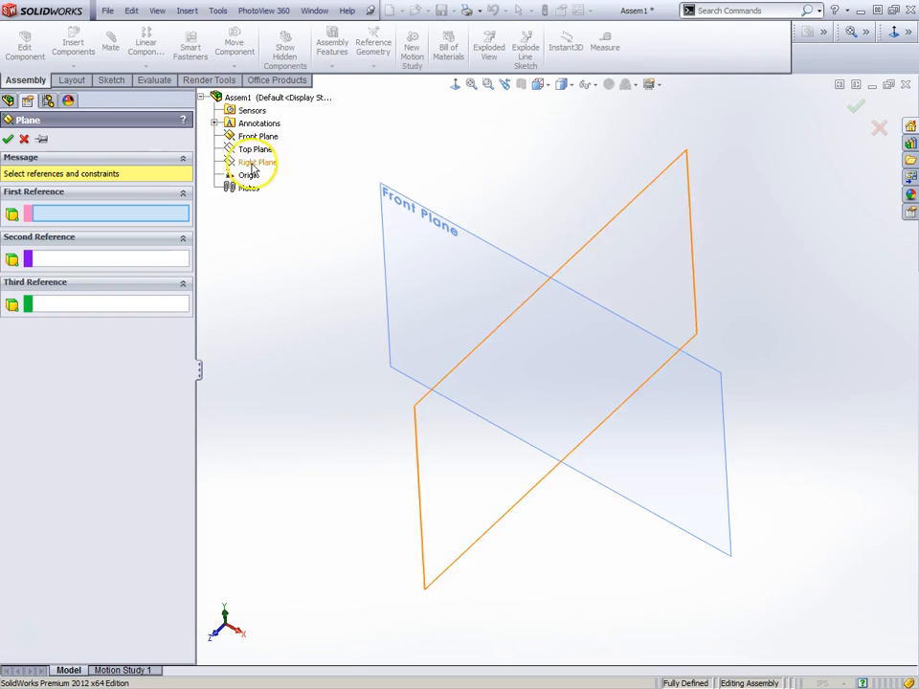
pyautogui.click(257, 140)
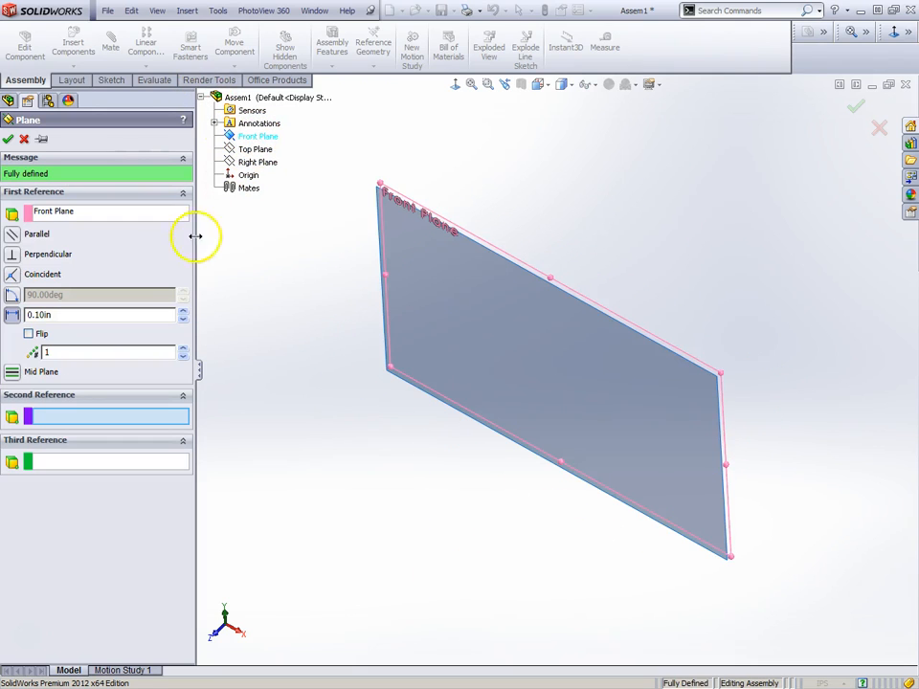
pyautogui.click(183, 312)
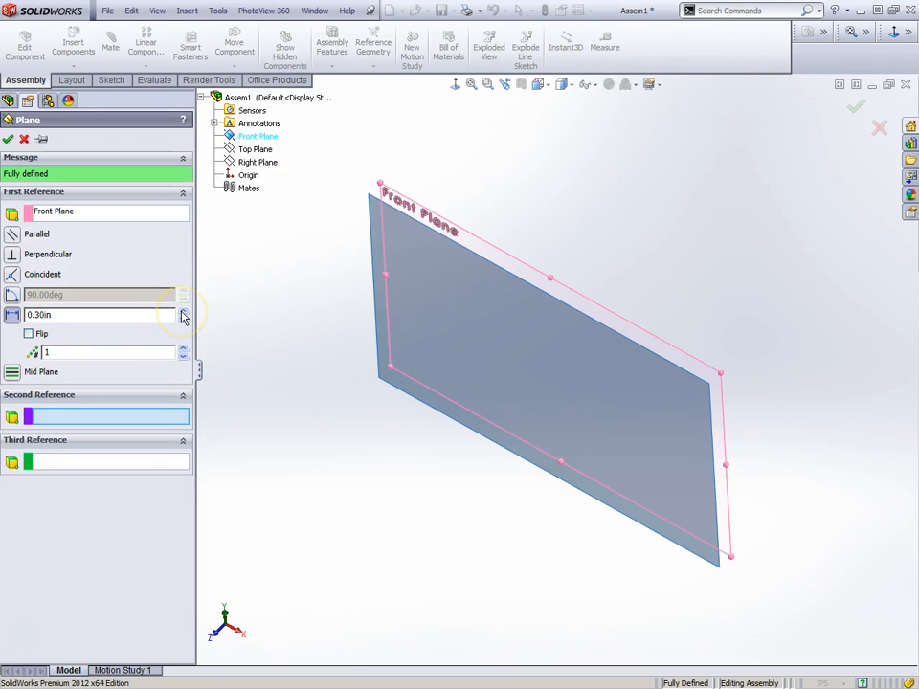
pyautogui.click(183, 312)
pyautogui.click(183, 312)
pyautogui.click(182, 312)
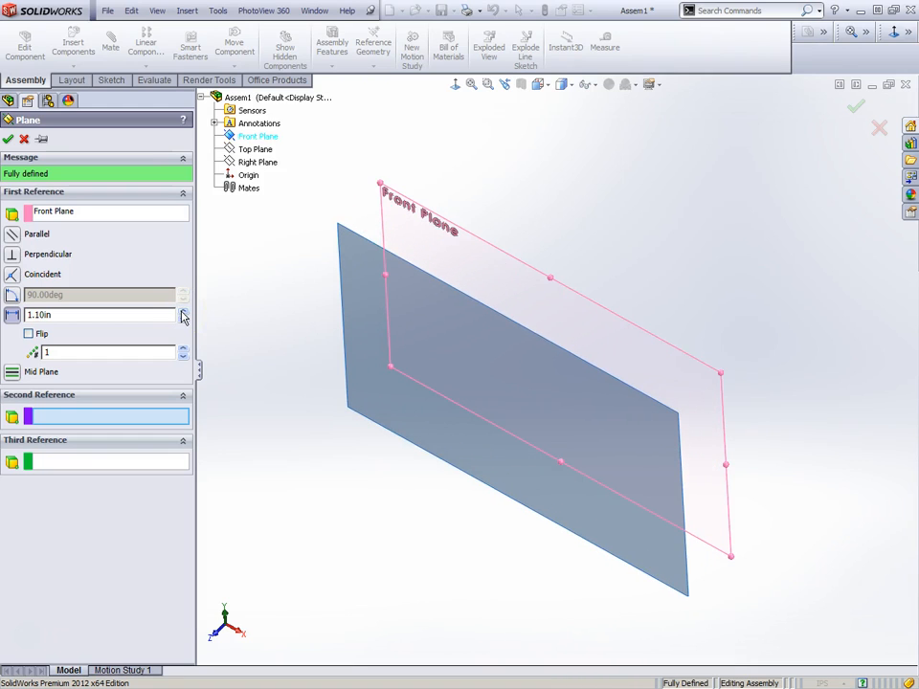
pyautogui.click(183, 312)
pyautogui.click(183, 312)
pyautogui.click(183, 312)
pyautogui.click(183, 312)
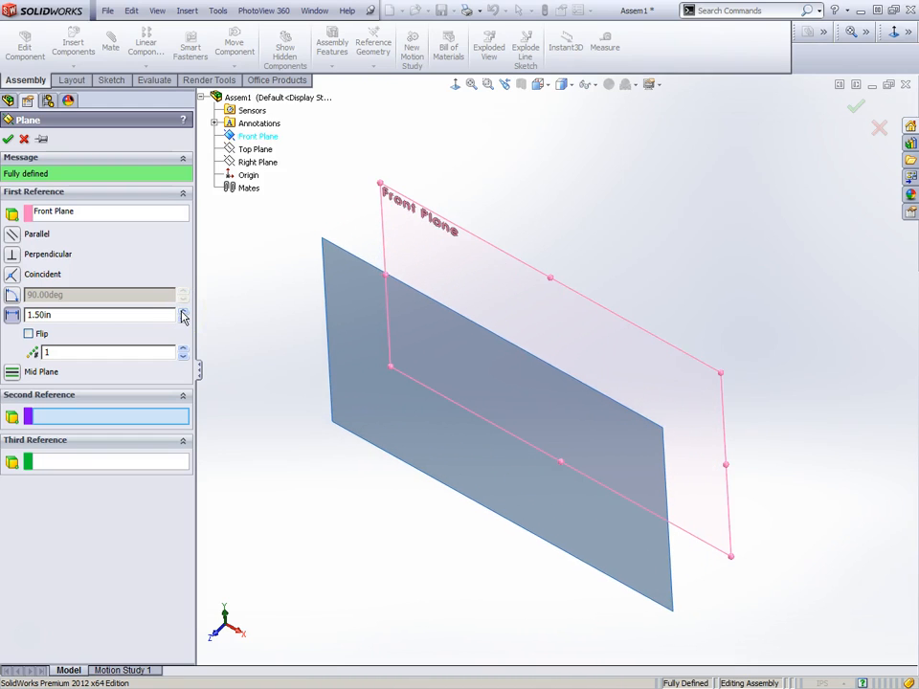
pyautogui.click(182, 312)
pyautogui.click(182, 312)
pyautogui.click(183, 312)
pyautogui.click(182, 312)
pyautogui.click(183, 314)
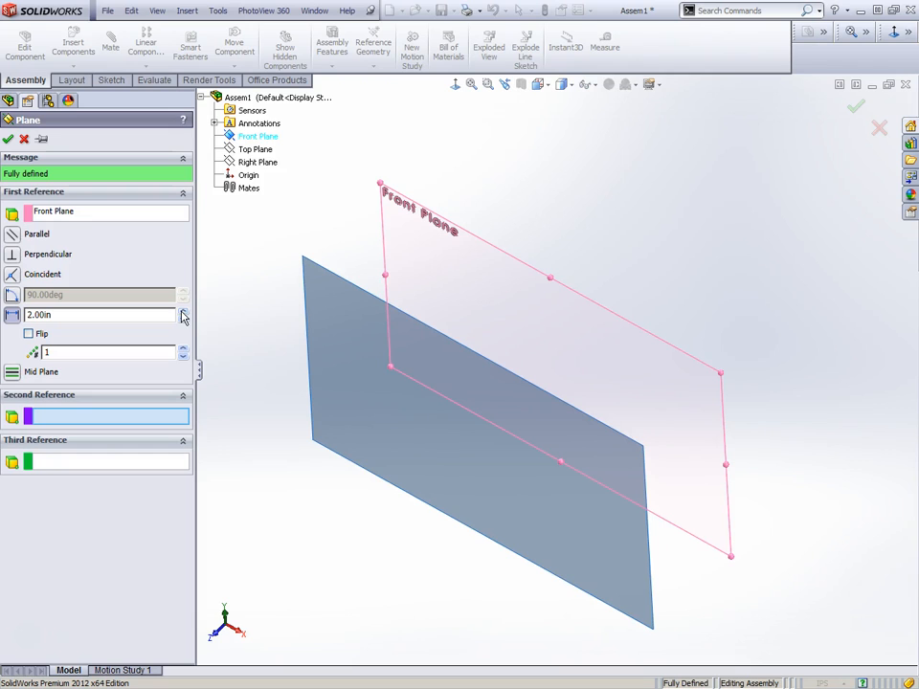
pyautogui.moveTo(517, 482)
pyautogui.mouseDown(button='middle')
pyautogui.moveTo(533, 451)
pyautogui.moveTo(528, 472)
pyautogui.mouseUp(button='middle')
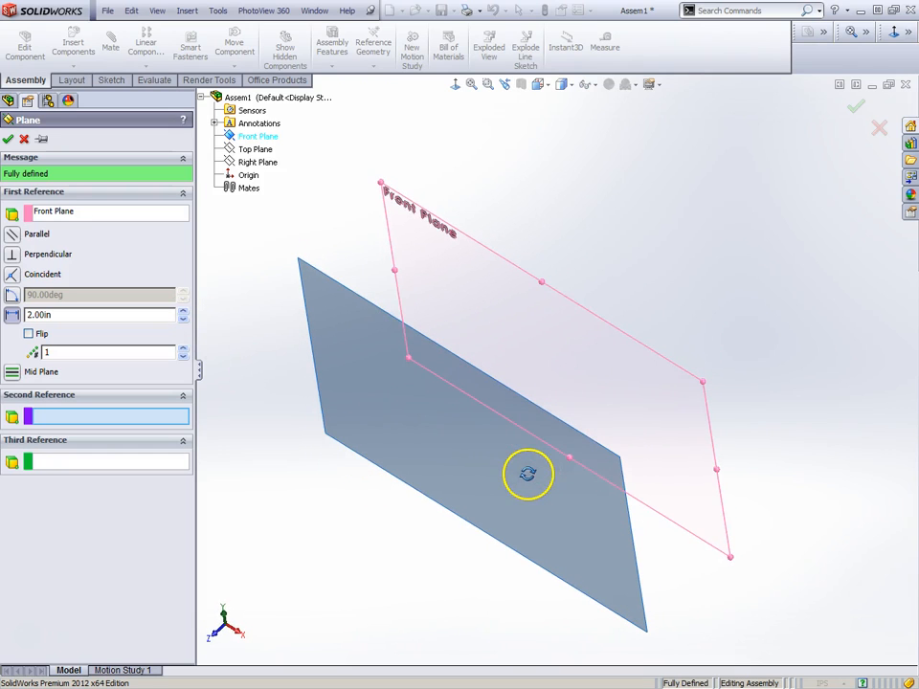
pyautogui.click(9, 138)
# - Show the Right Plane and view how it crosses the Front Plane and the new offset plane
pyautogui.moveTo(547, 514)
pyautogui.mouseDown(button='middle')
pyautogui.moveTo(548, 479)
pyautogui.moveTo(547, 490)
pyautogui.mouseUp(button='middle')
pyautogui.scroll(4, 580, 505)
pyautogui.scroll(-2, 582, 508)
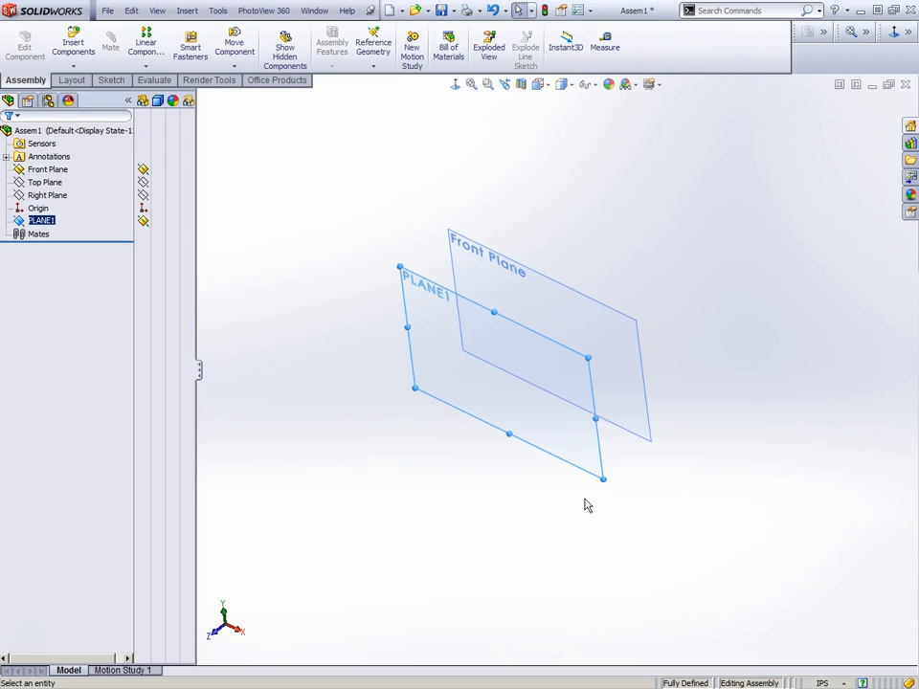
pyautogui.click(149, 195)
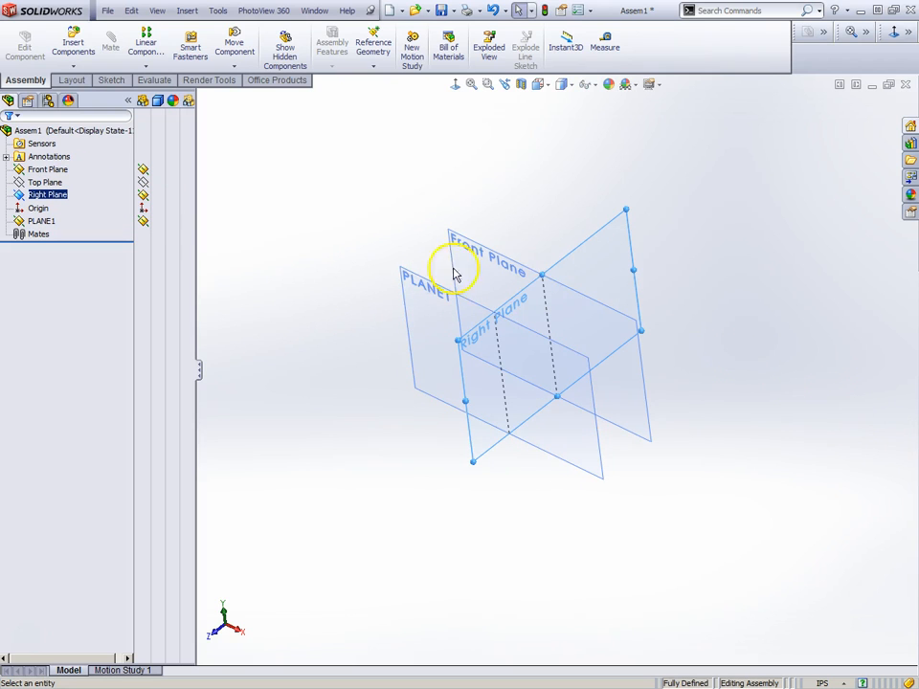
pyautogui.moveTo(545, 280)
pyautogui.mouseDown(button='middle')
pyautogui.moveTo(563, 235)
pyautogui.moveTo(538, 251)
pyautogui.moveTo(545, 256)
pyautogui.mouseUp(button='middle')
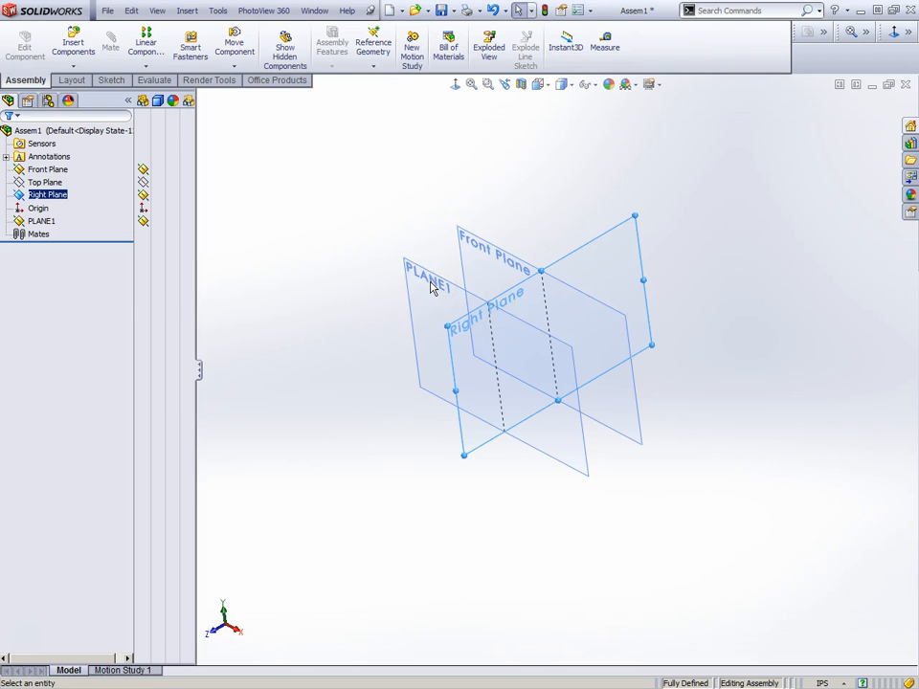
# - Rename the plane offset 2.00 in from the Front Plane as Ear Plane
pyautogui.keyDown('ctrl'); pyautogui.click(42, 222); pyautogui.keyUp('ctrl')
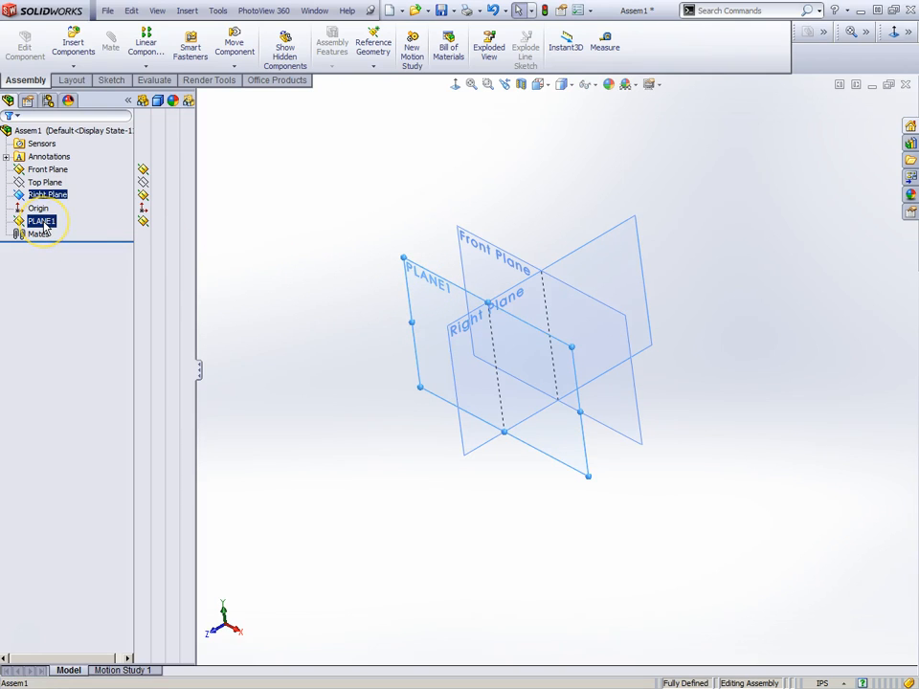
pyautogui.click(42, 222)
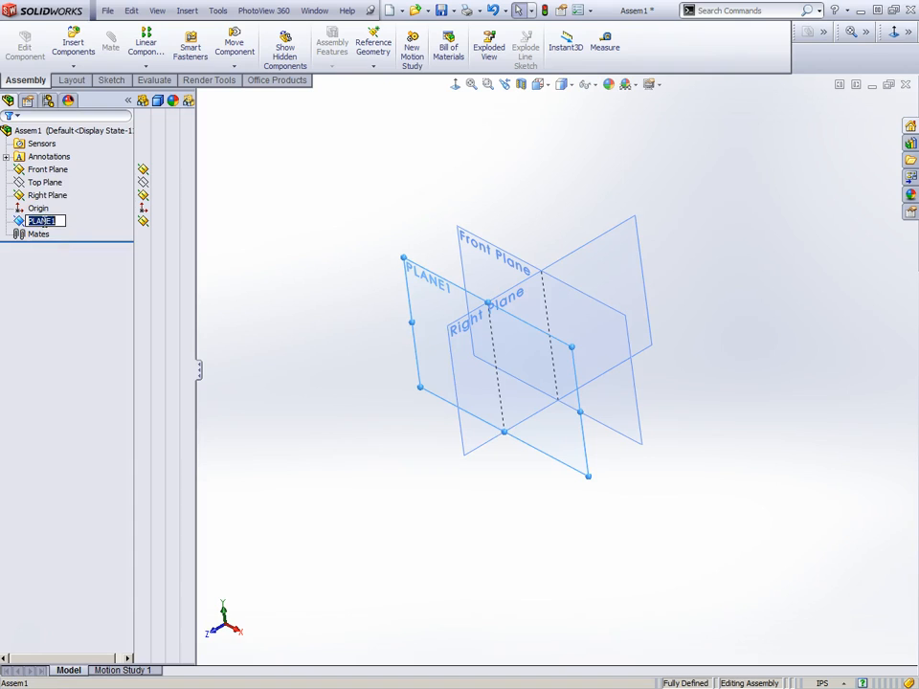
pyautogui.moveTo(60, 221); pyautogui.dragTo(27, 222)
pyautogui.write('Ear Plane')
pyautogui.click(277, 230)
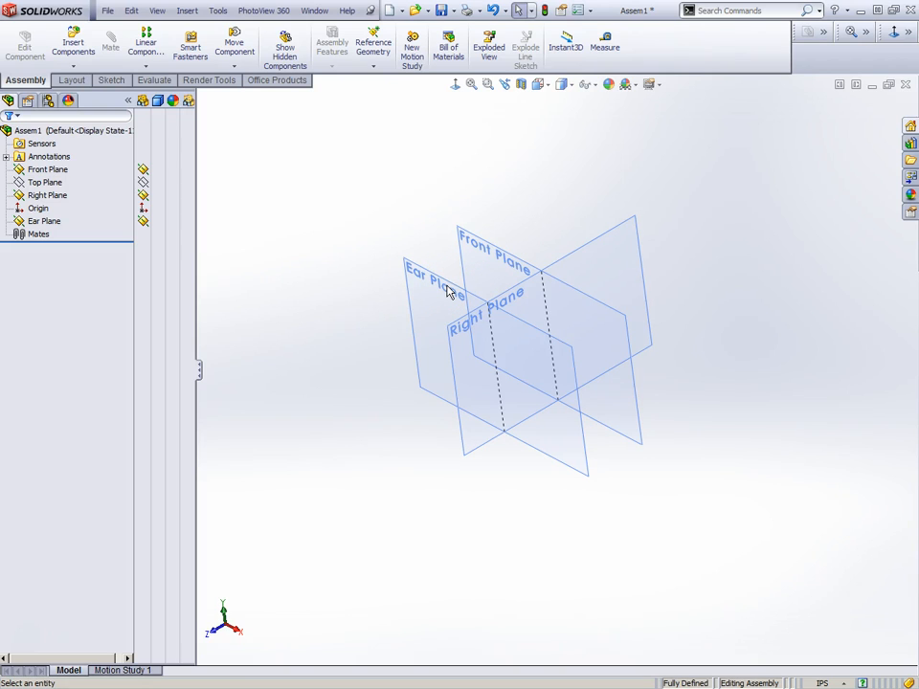
pyautogui.click(505, 461)
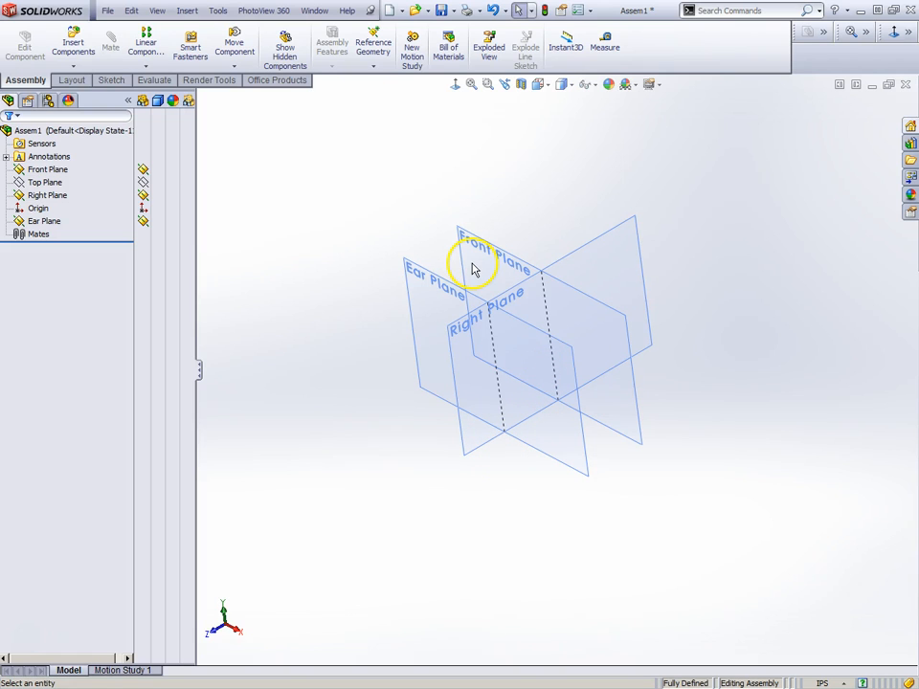
# - Create a second reference plane offset 3.00 in from the Front Plane, beyond the Ear Plane
pyautogui.click(374, 65)
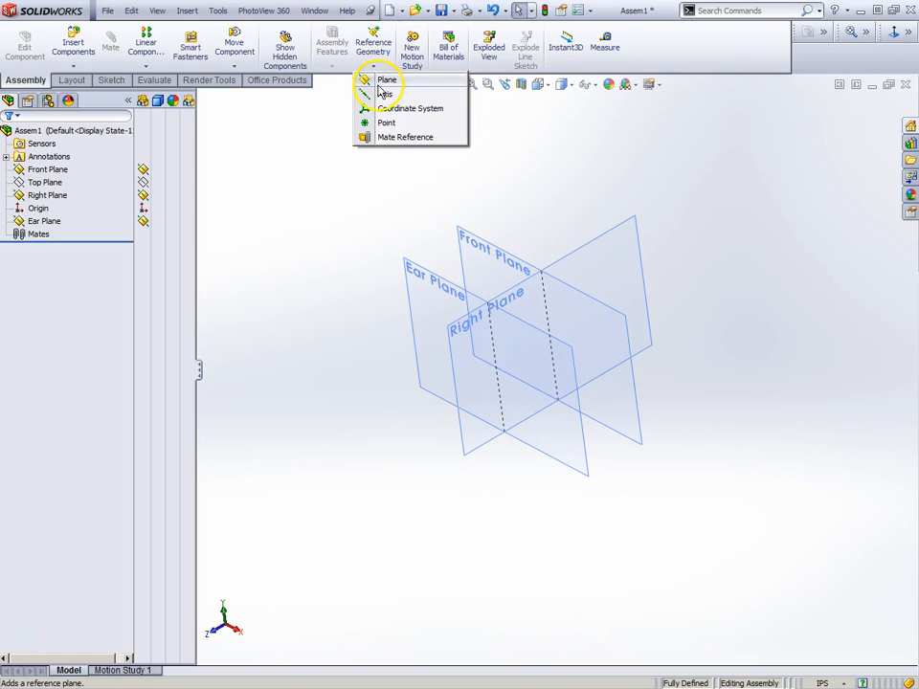
pyautogui.click(381, 82)
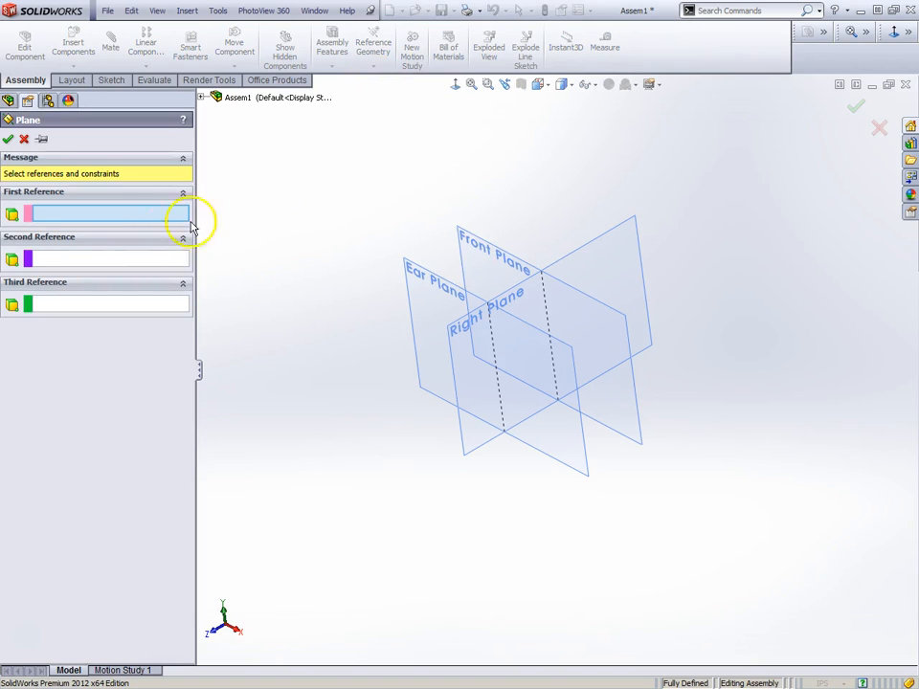
pyautogui.click(505, 253)
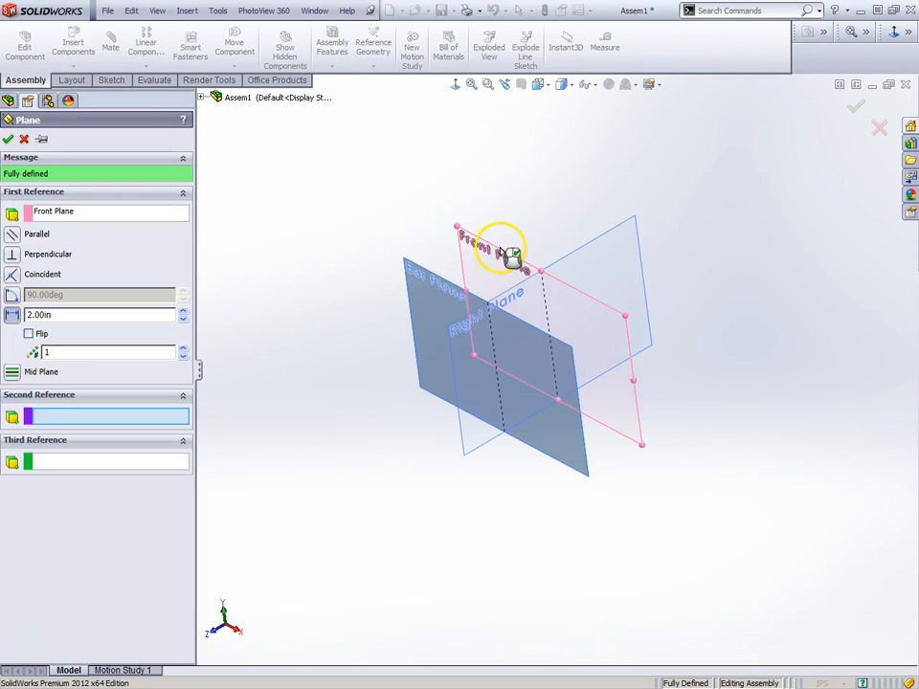
pyautogui.moveTo(224, 365); pyautogui.dragTo(295, 362, button='middle')
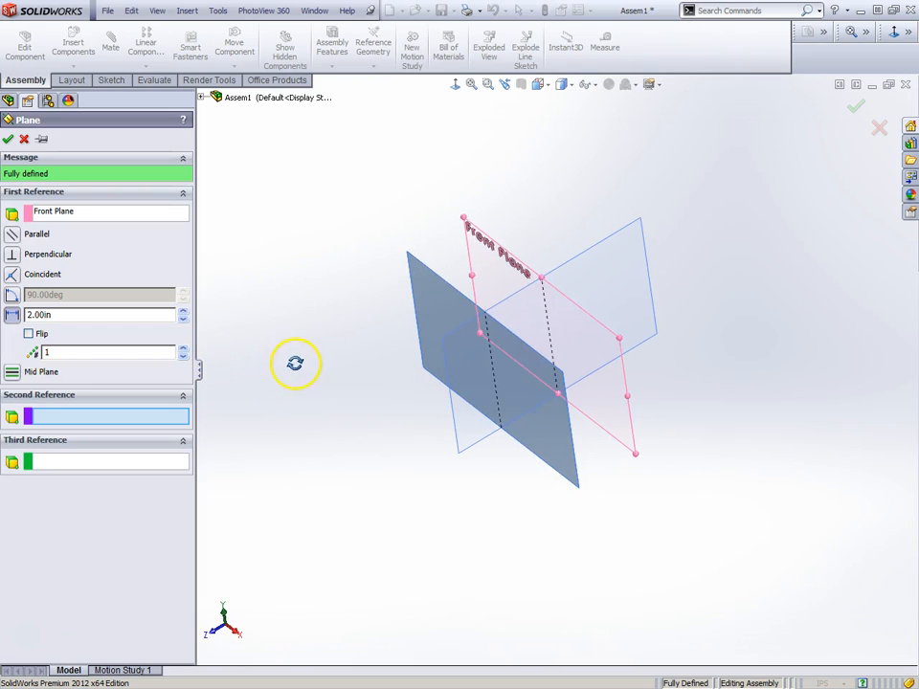
pyautogui.click(182, 311)
pyautogui.click(183, 311)
pyautogui.click(183, 311)
pyautogui.click(183, 311)
pyautogui.click(183, 311)
pyautogui.click(182, 311)
pyautogui.click(183, 311)
pyautogui.click(182, 311)
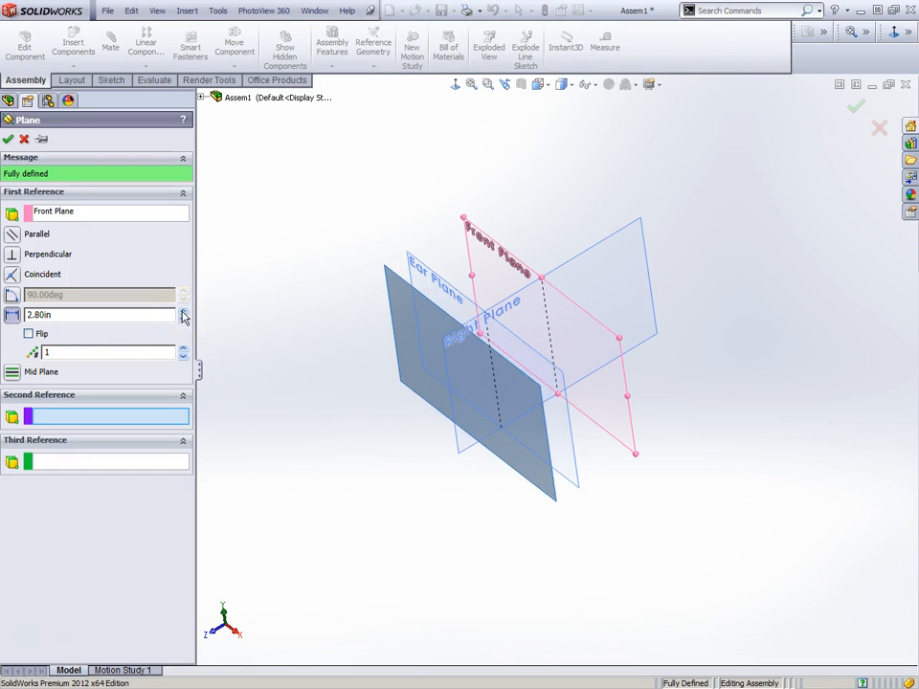
pyautogui.click(183, 311)
pyautogui.click(183, 311)
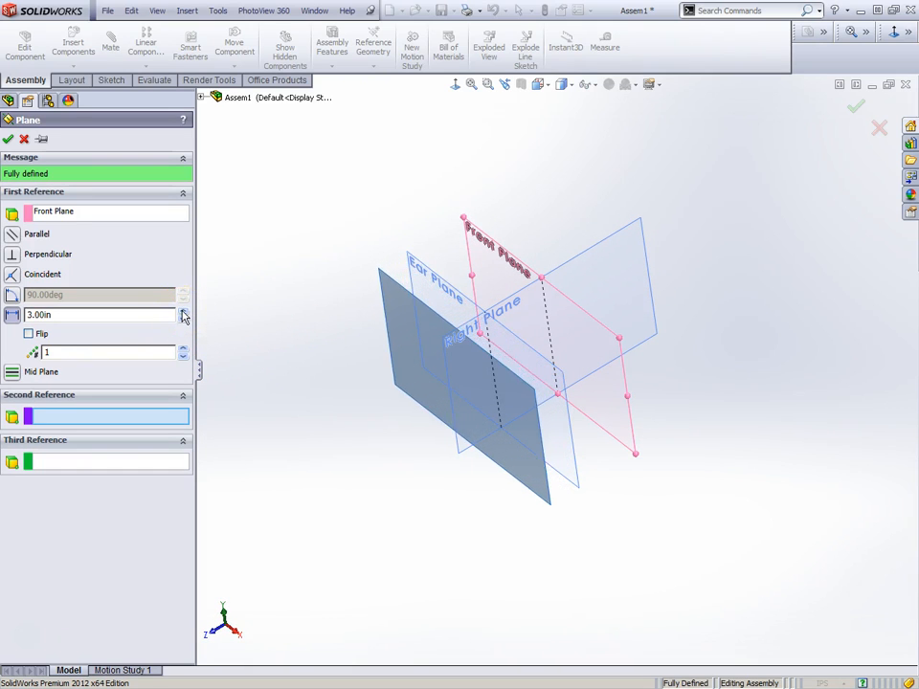
pyautogui.click(9, 139)
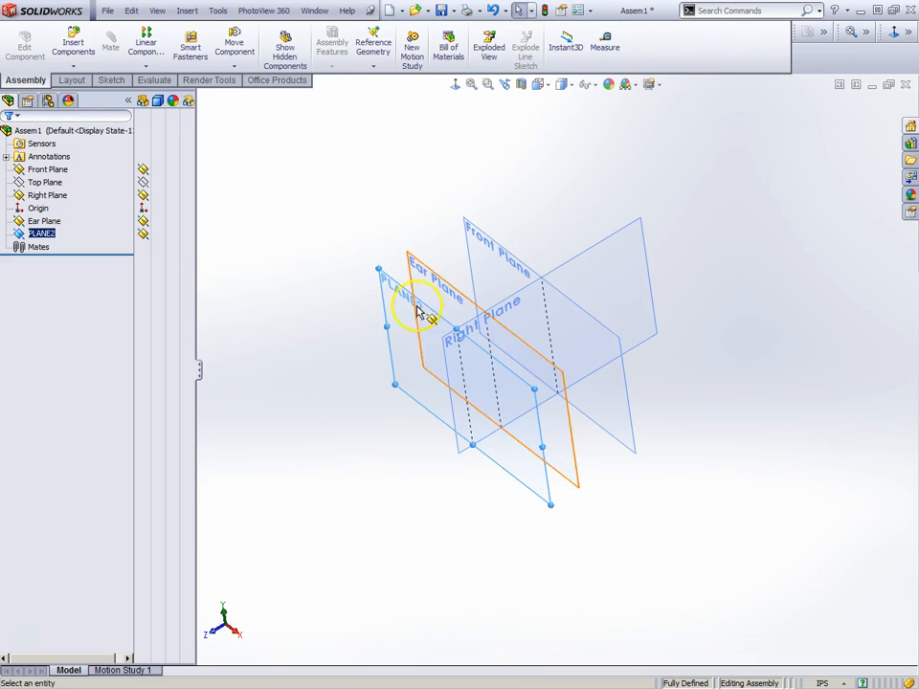
pyautogui.press('Escape')
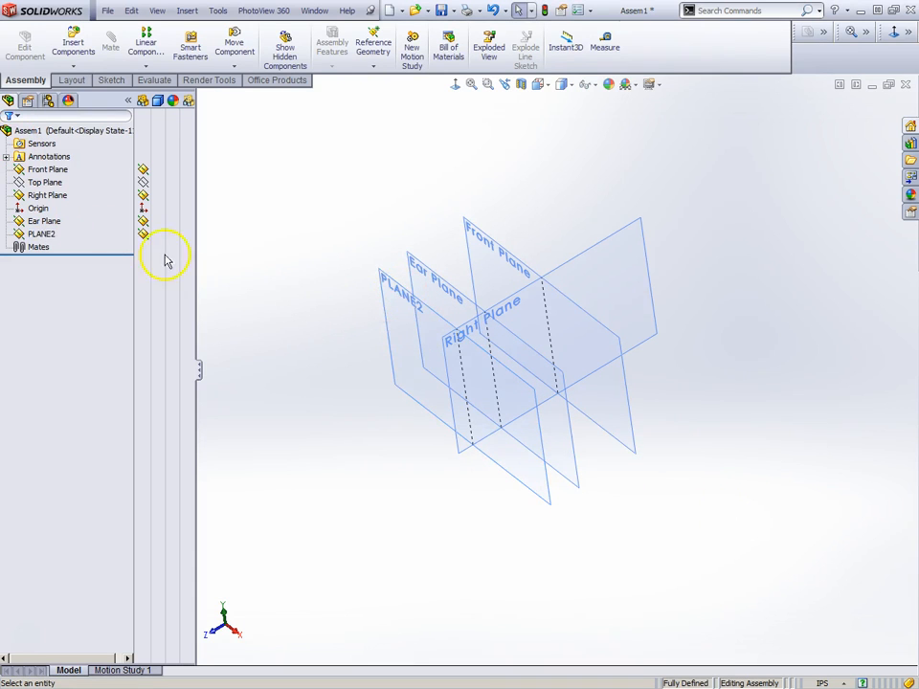
# - Rename the plane offset 3.00 in from the Front Plane as Leg Plane
pyautogui.click(40, 235)
pyautogui.click(41, 235)
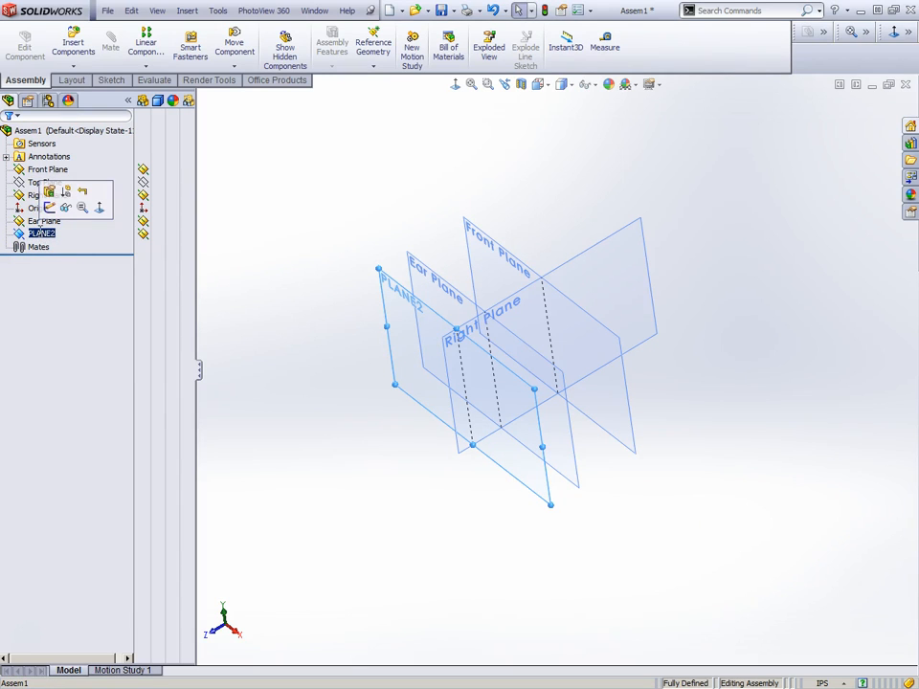
pyautogui.write('Leg Plane')
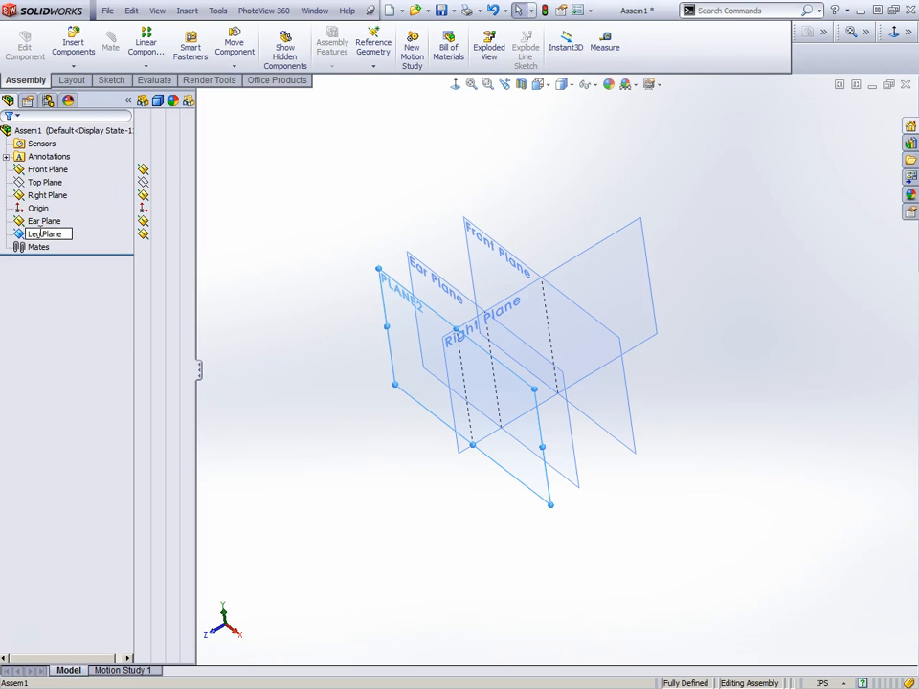
pyautogui.click(95, 210)
pyautogui.moveTo(305, 386); pyautogui.dragTo(538, 342, button='middle')
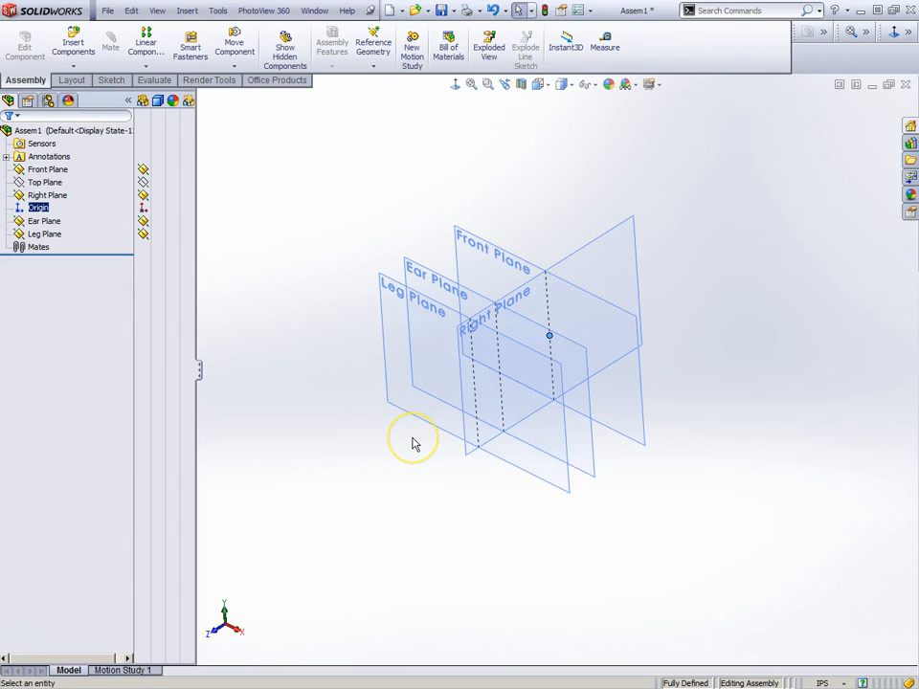
# - Toggle the Leg Plane's visibility to compare the display, leaving it hidden, and hide the Right Plane
pyautogui.keyDown('ctrl'); pyautogui.click(143, 236); pyautogui.keyUp('ctrl')
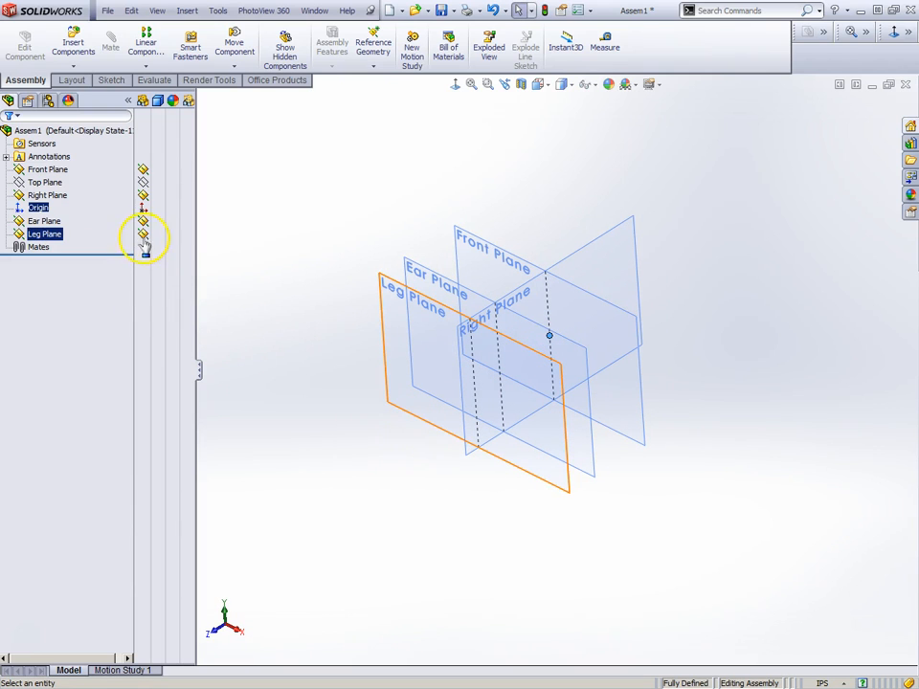
pyautogui.click(142, 236)
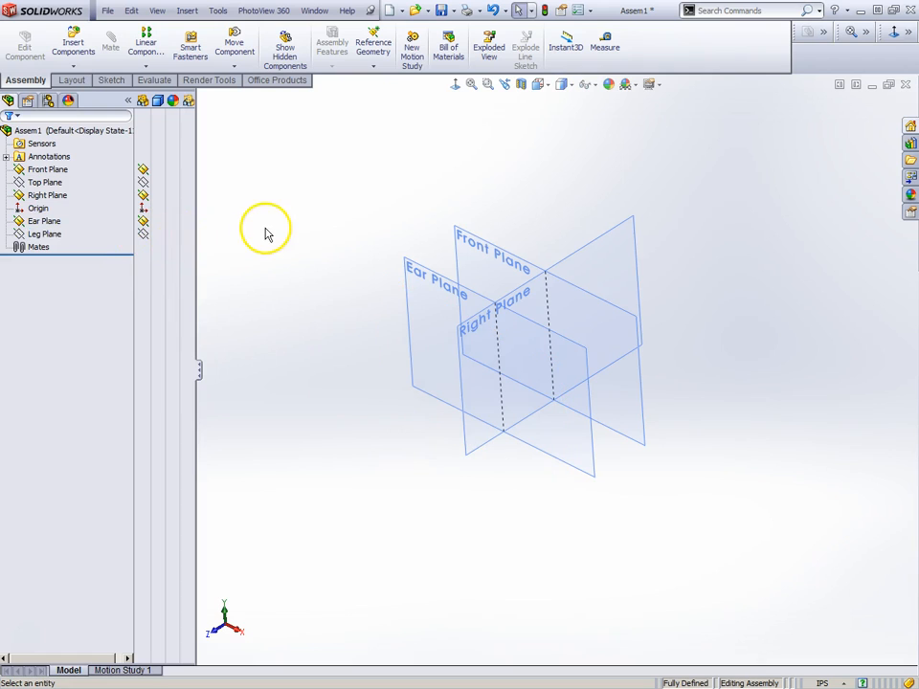
pyautogui.click(143, 234)
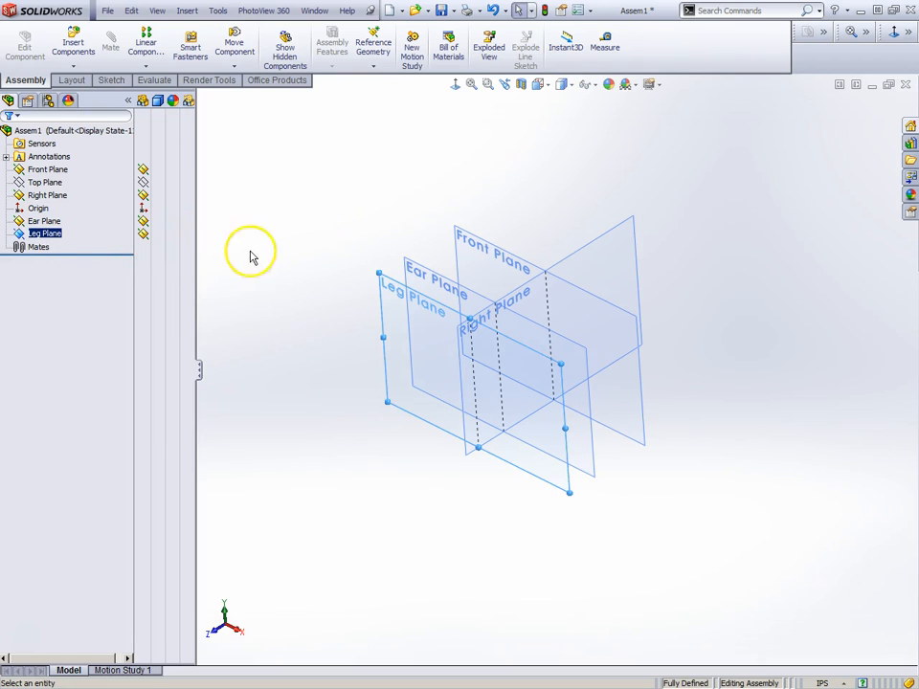
pyautogui.click(143, 235)
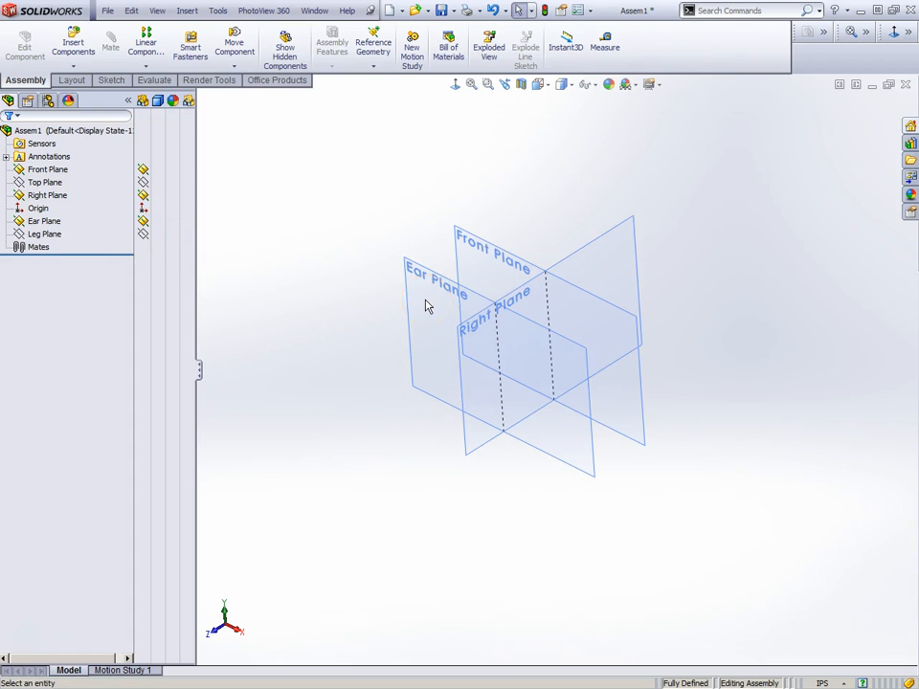
pyautogui.click(143, 195)
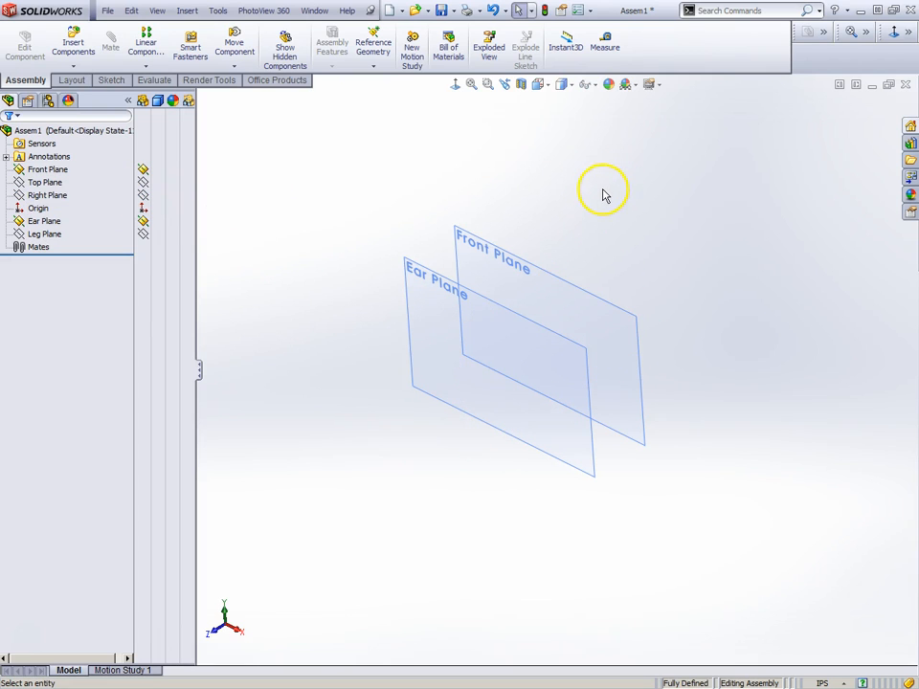
# - Insert the open Motor1 part into the assembly, placing it freely in space beside the Ear Plane
pyautogui.moveTo(591, 201)
pyautogui.mouseDown(button='middle')
pyautogui.moveTo(621, 147)
pyautogui.moveTo(590, 201)
pyautogui.mouseUp(button='middle')
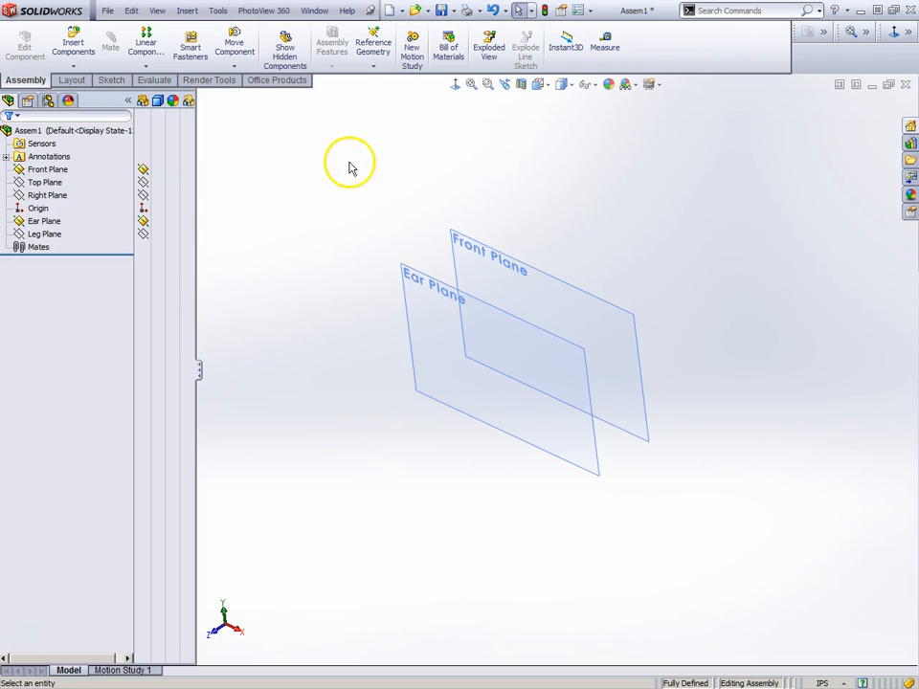
pyautogui.click(187, 11)
pyautogui.moveTo(216, 37)
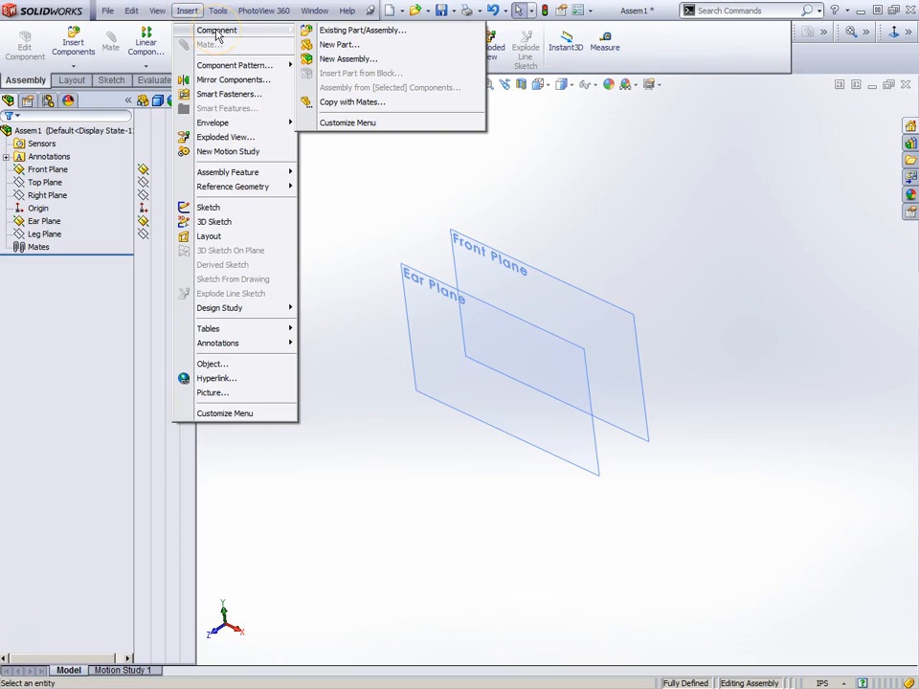
pyautogui.click(340, 32)
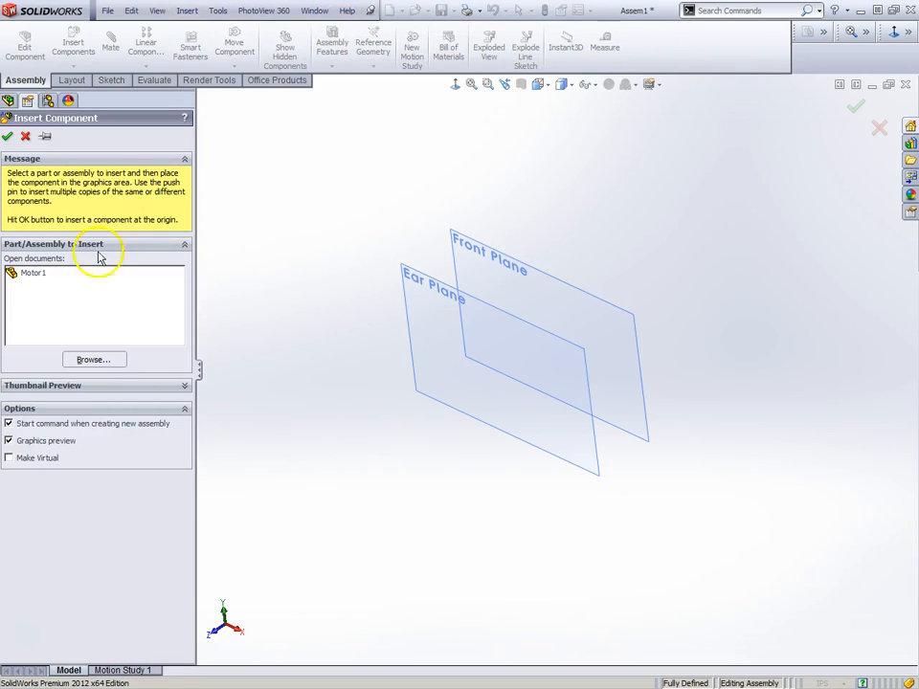
pyautogui.click(39, 278)
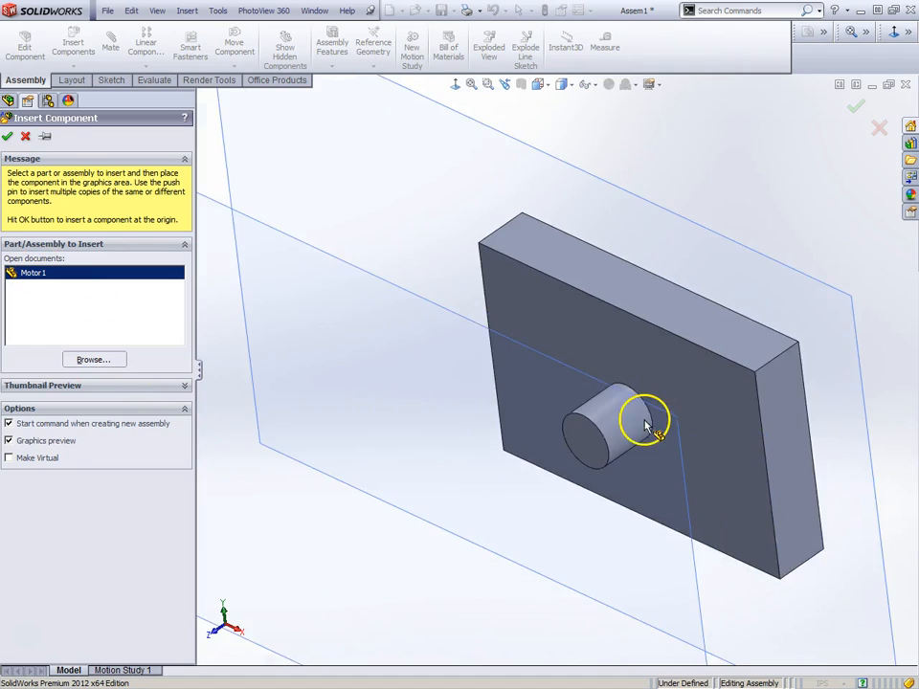
pyautogui.scroll(6, 618, 408)
pyautogui.click(318, 432)
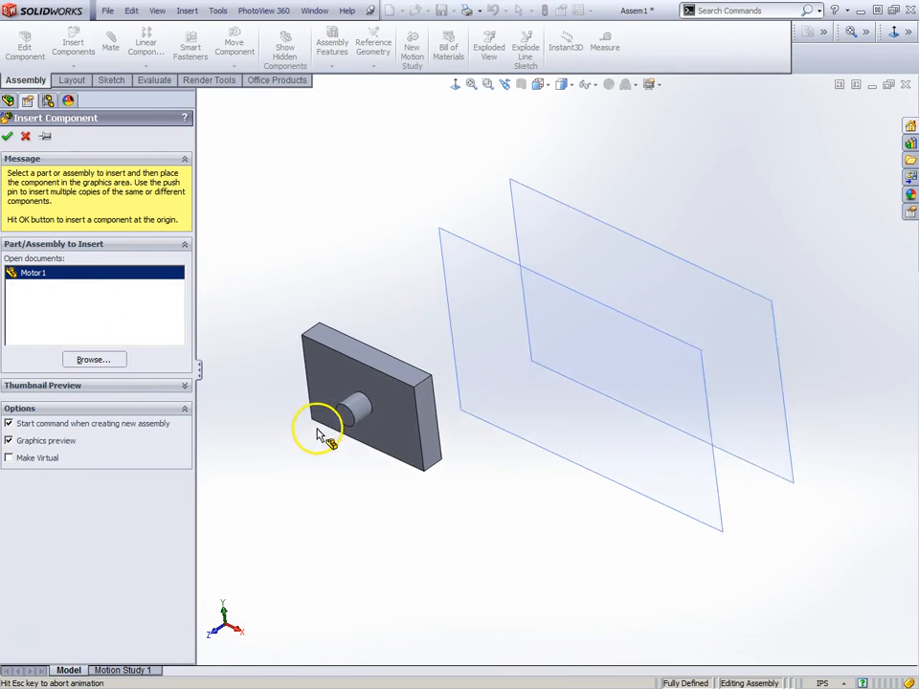
# - Float the fixed Motor1 component and move it slightly down to a new free position in front of the planes
pyautogui.click(373, 340)
pyautogui.rightClick(381, 350)
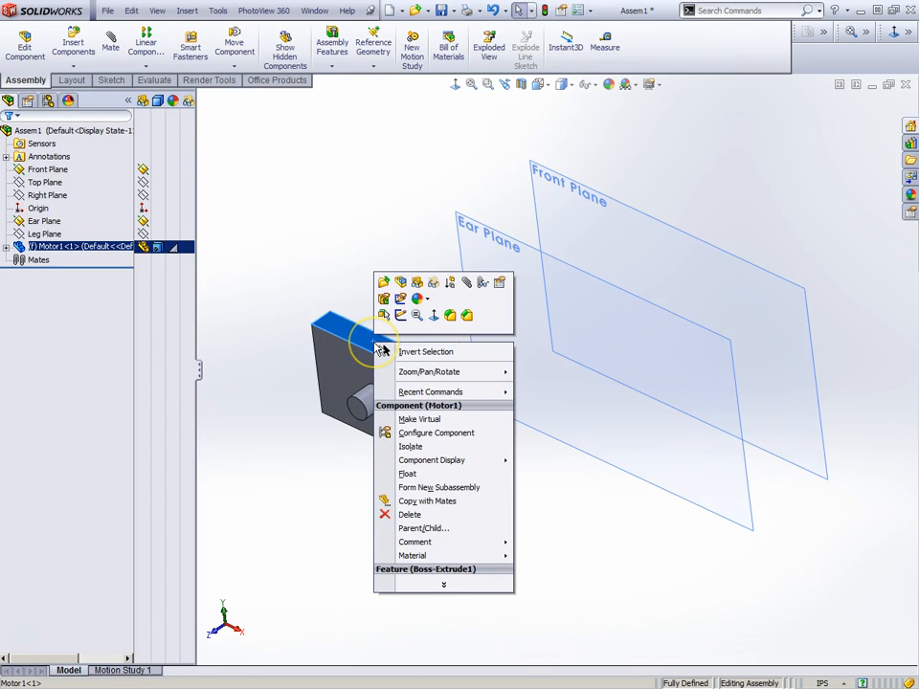
pyautogui.click(430, 476)
pyautogui.moveTo(414, 393); pyautogui.dragTo(436, 460)
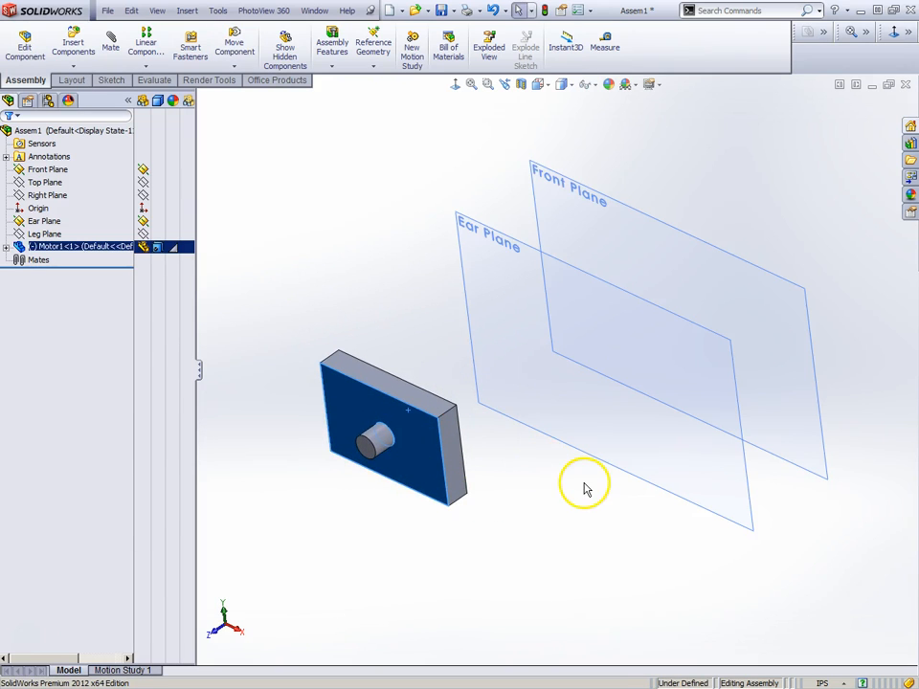
pyautogui.moveTo(585, 486); pyautogui.dragTo(574, 488, button='middle')
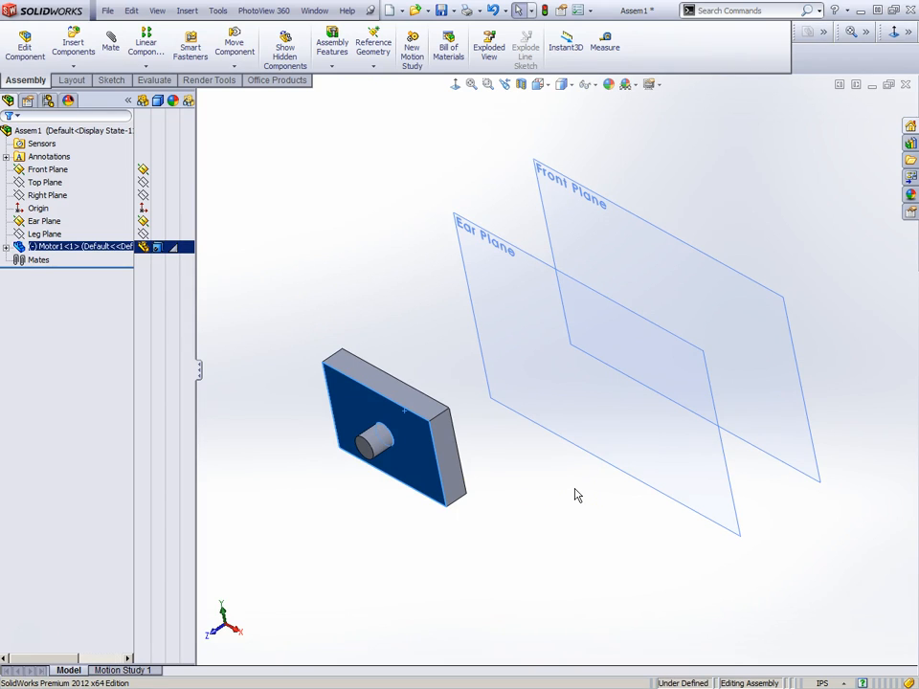
pyautogui.moveTo(483, 385); pyautogui.dragTo(455, 388, button='middle')
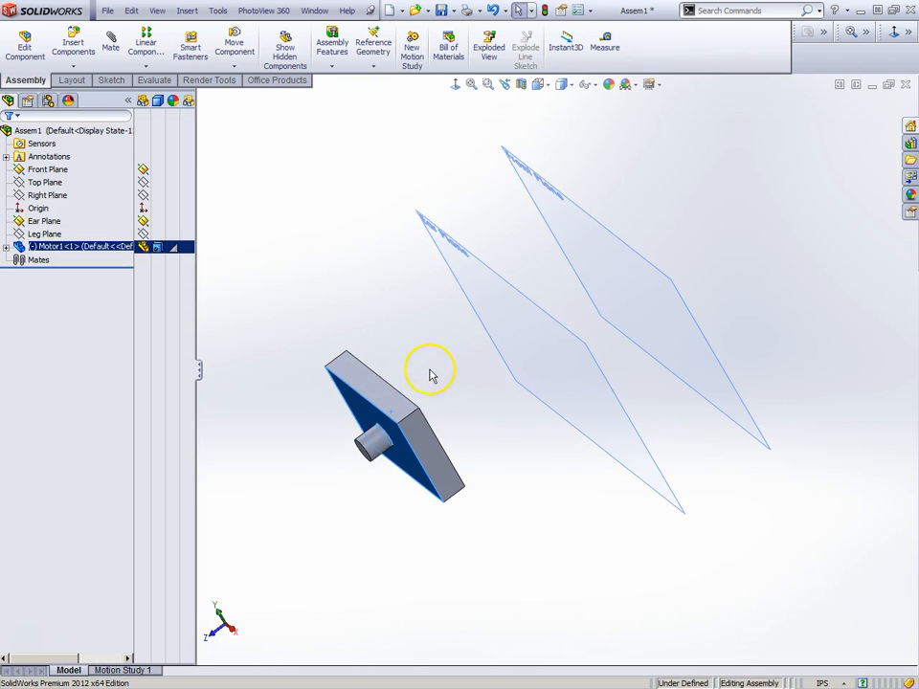
pyautogui.moveTo(412, 364)
pyautogui.mouseDown(button='middle')
pyautogui.moveTo(433, 303)
pyautogui.moveTo(424, 369)
pyautogui.mouseUp(button='middle')
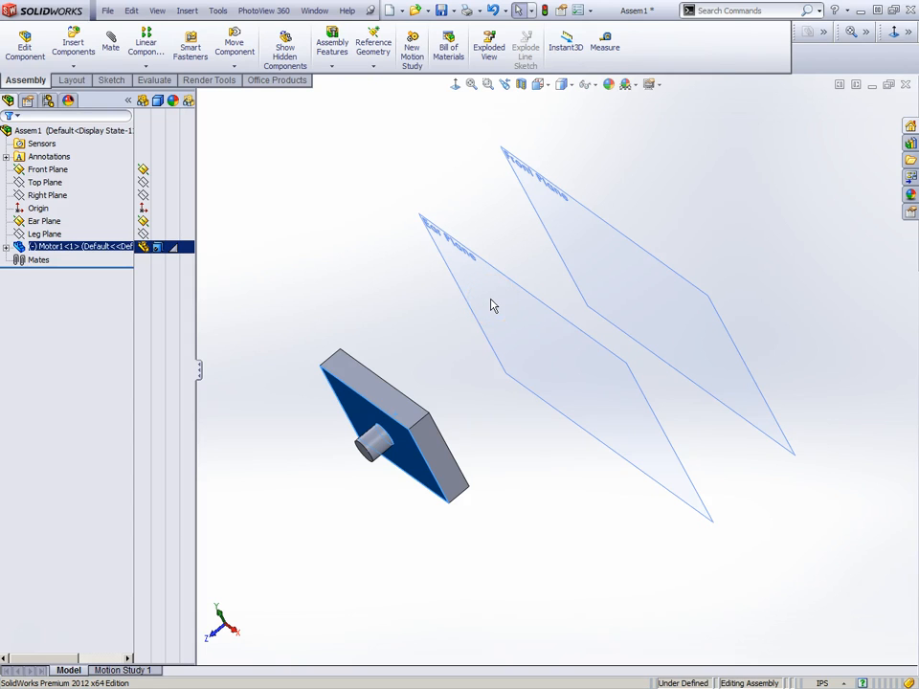
# - Mate the motor's back face coincident with the Ear Plane, discarding the preselected front face, and slide the motor sideways along that plane
pyautogui.click(111, 43)
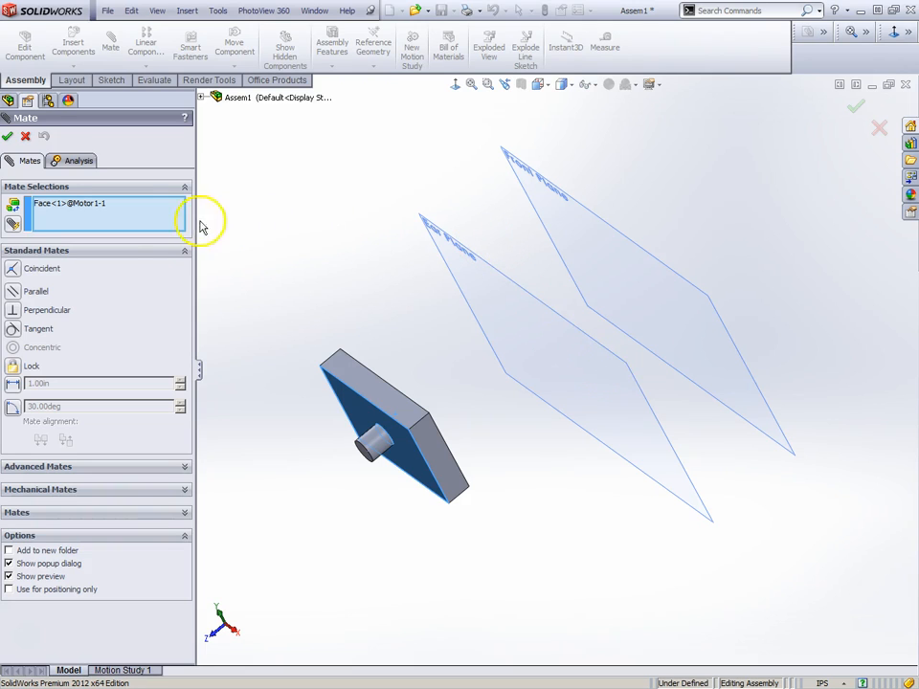
pyautogui.click(133, 204)
pyautogui.rightClick(84, 208)
pyautogui.click(130, 210)
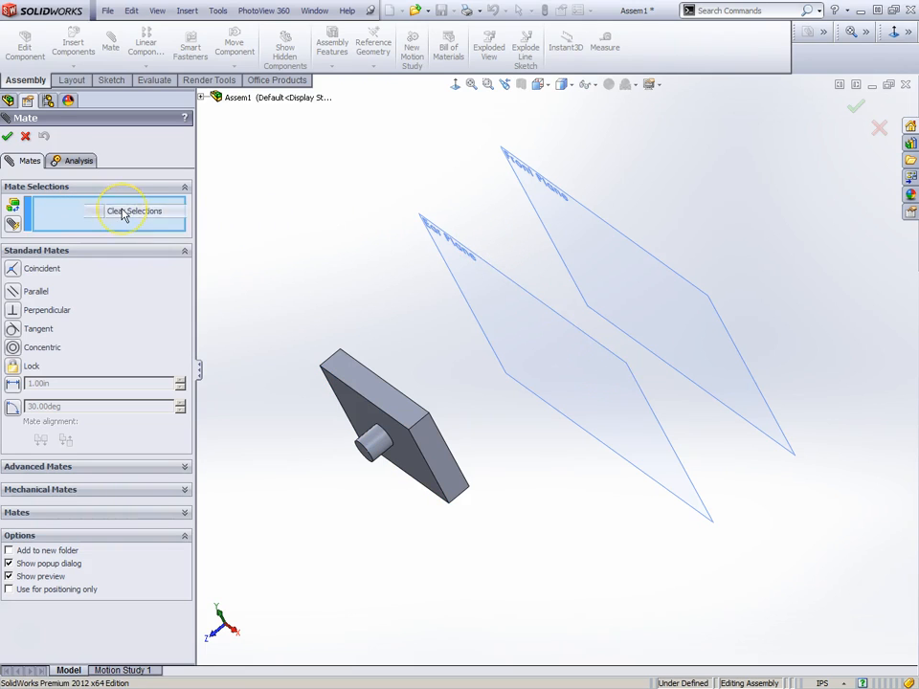
pyautogui.click(89, 208)
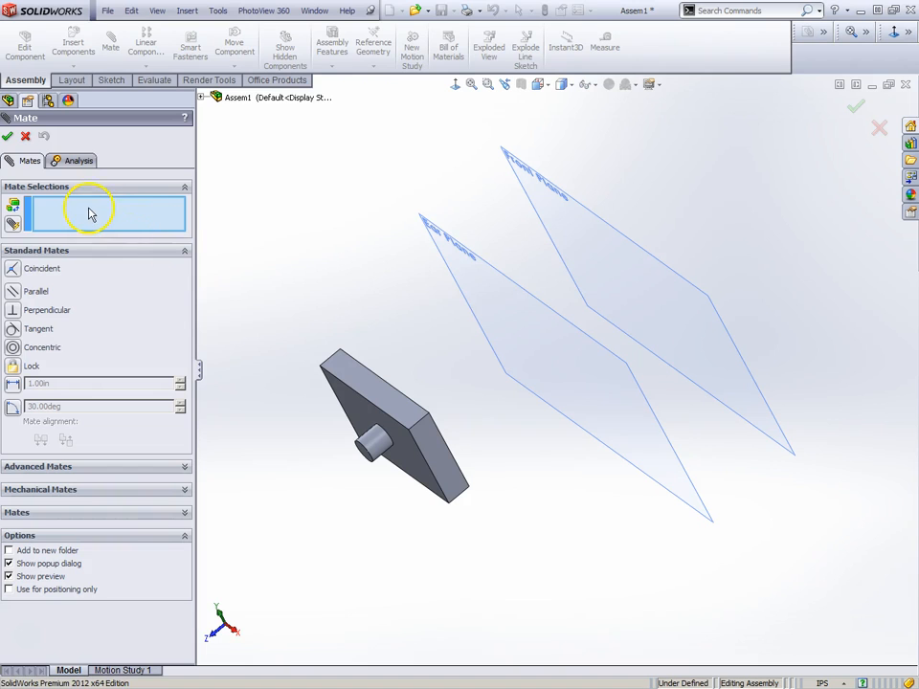
pyautogui.click(477, 256)
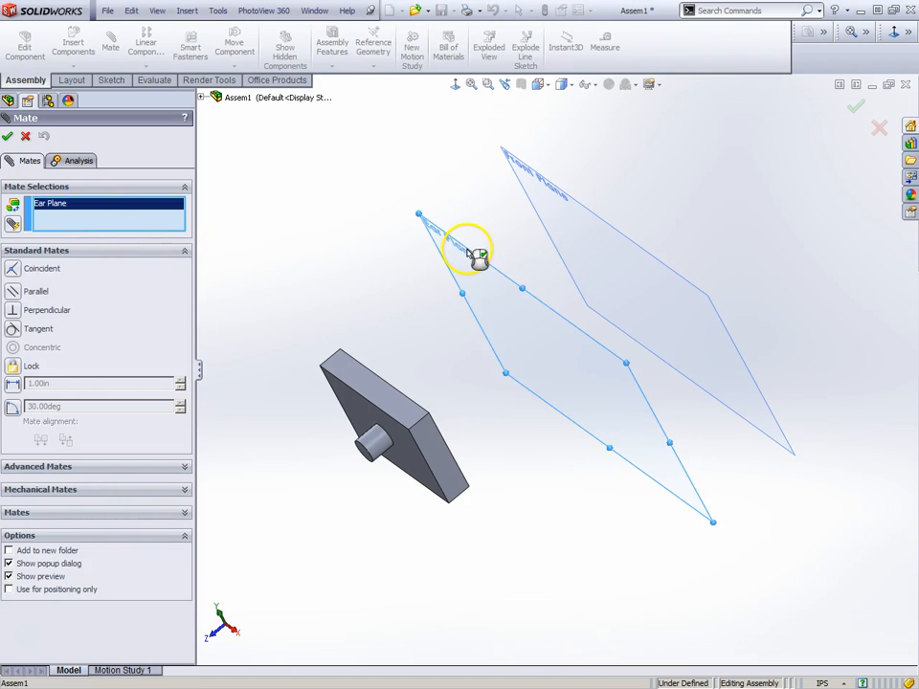
pyautogui.moveTo(455, 273); pyautogui.dragTo(423, 342, button='middle')
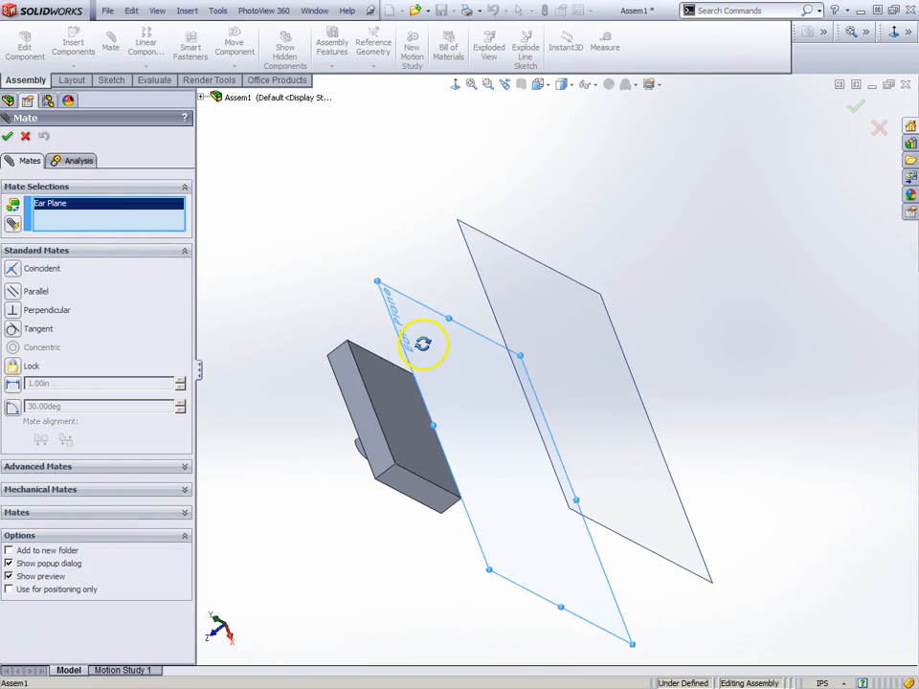
pyautogui.click(407, 417)
pyautogui.moveTo(405, 419); pyautogui.dragTo(454, 315, button='middle')
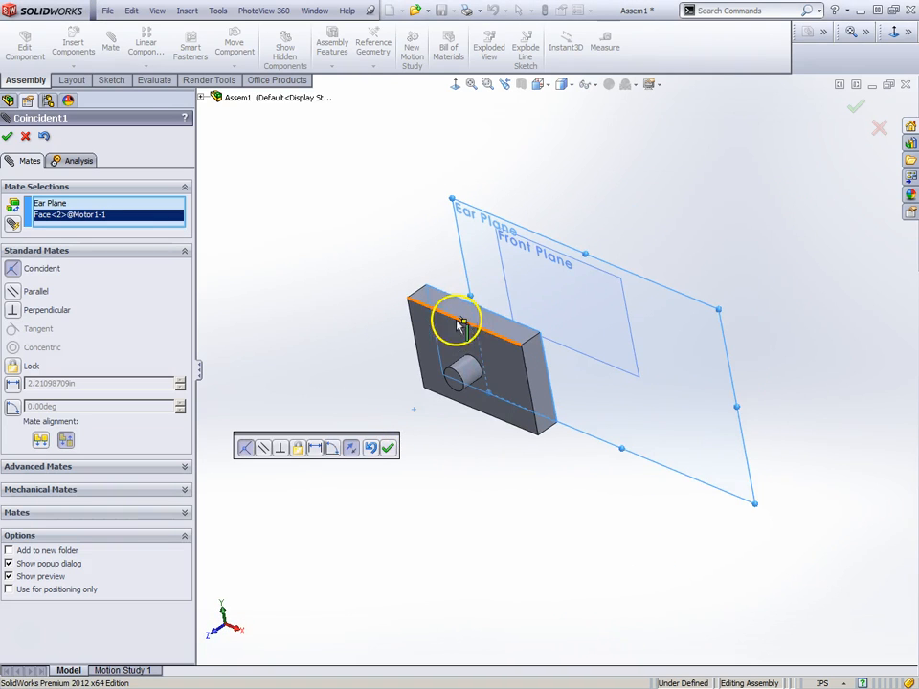
pyautogui.click(7, 137)
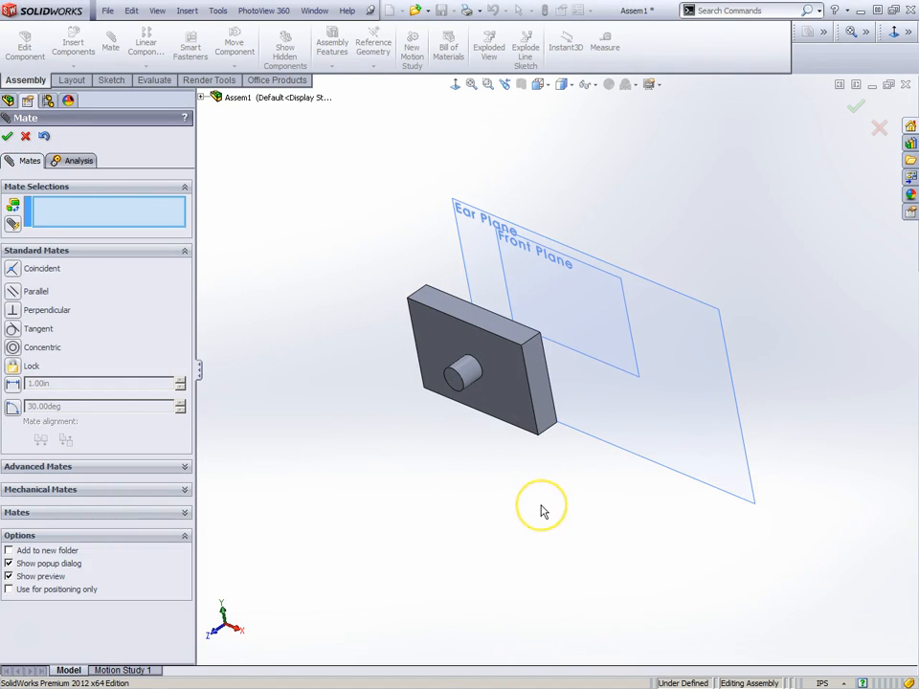
pyautogui.moveTo(498, 379); pyautogui.dragTo(615, 379)
pyautogui.click(9, 137)
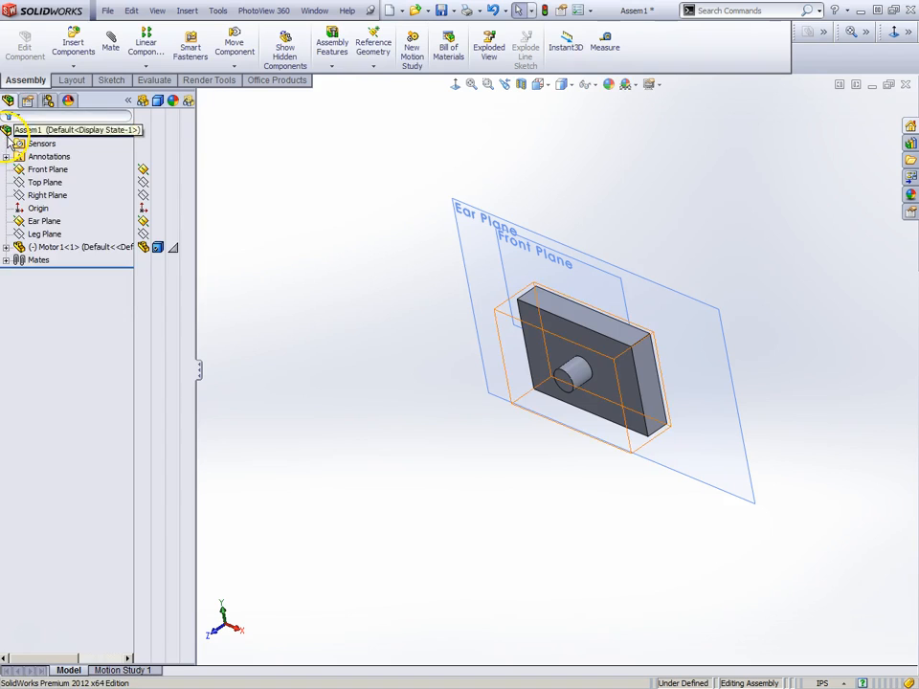
# - Show the Right Plane and move the motor along the Ear Plane until it is clear of the Right Plane
pyautogui.click(142, 197)
pyautogui.scroll(3, 626, 435)
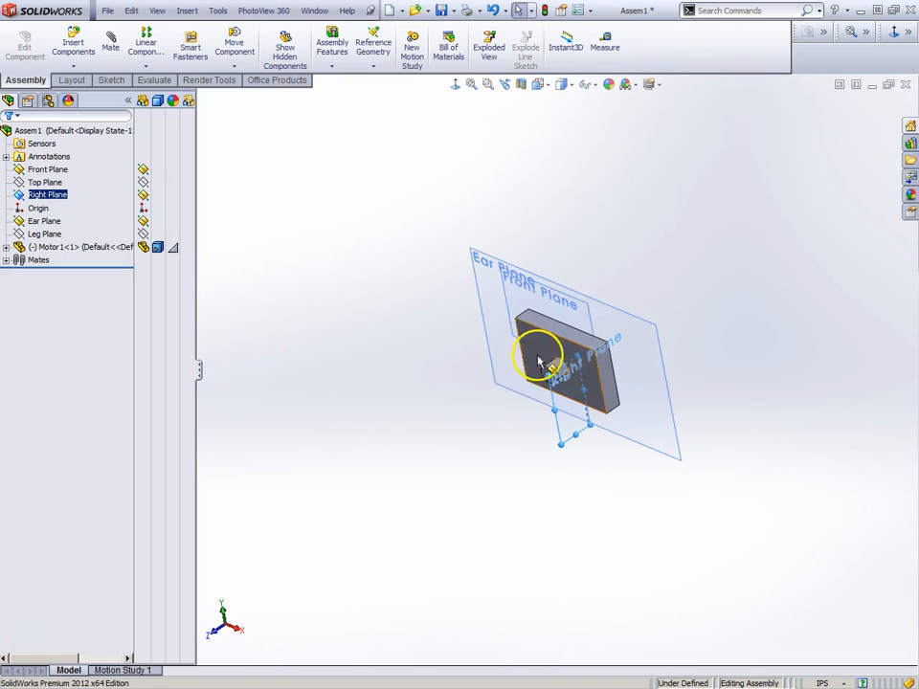
pyautogui.moveTo(534, 369); pyautogui.dragTo(638, 398)
pyautogui.moveTo(588, 434); pyautogui.dragTo(621, 406, button='middle')
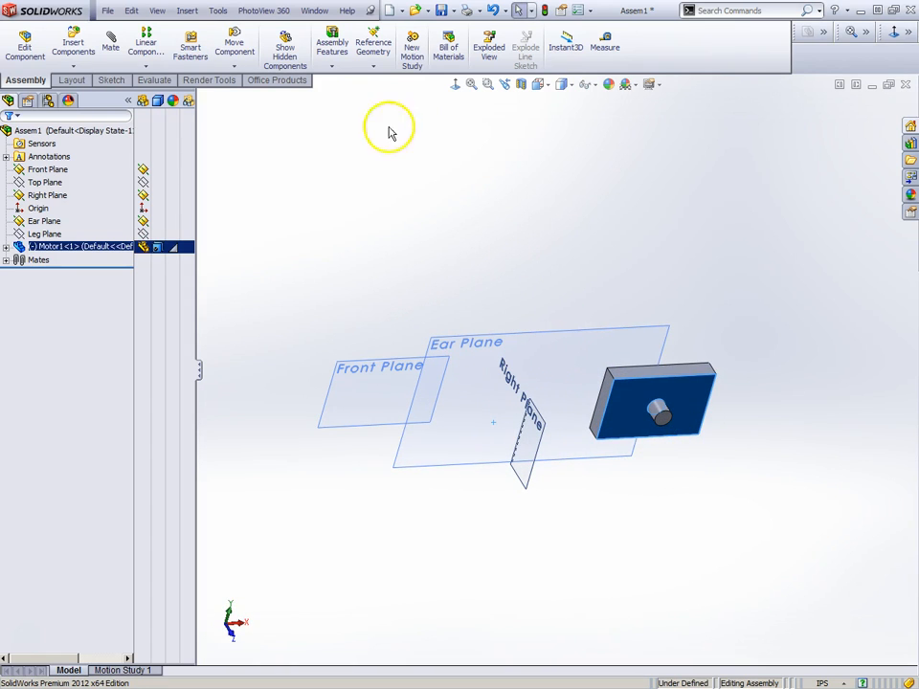
# - Mate the motor's side face nearest the Right Plane coincident with that plane, and slide the motor upward to test its remaining freedom
pyautogui.click(111, 39)
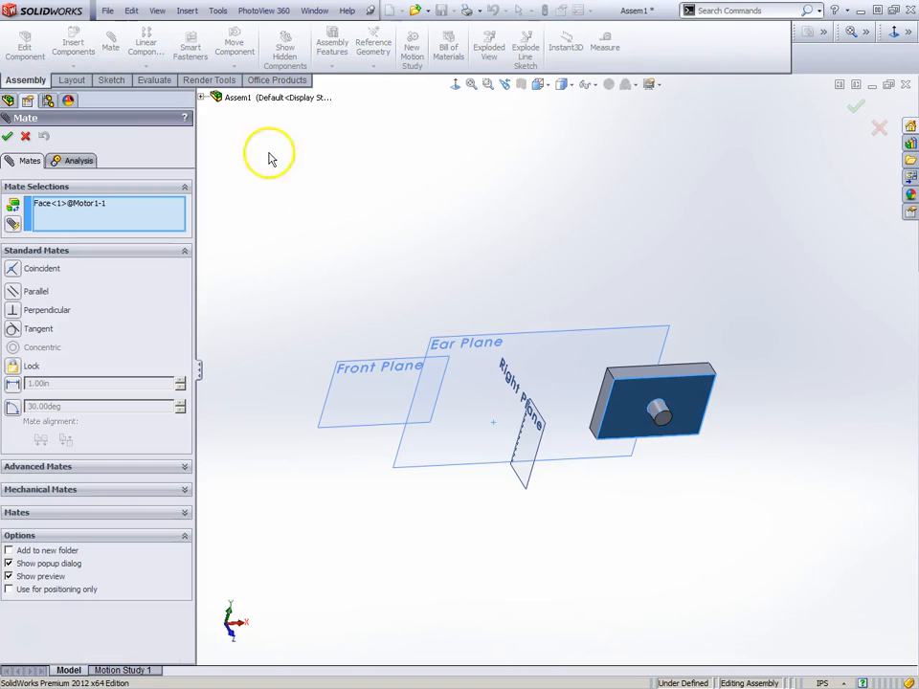
pyautogui.click(597, 402)
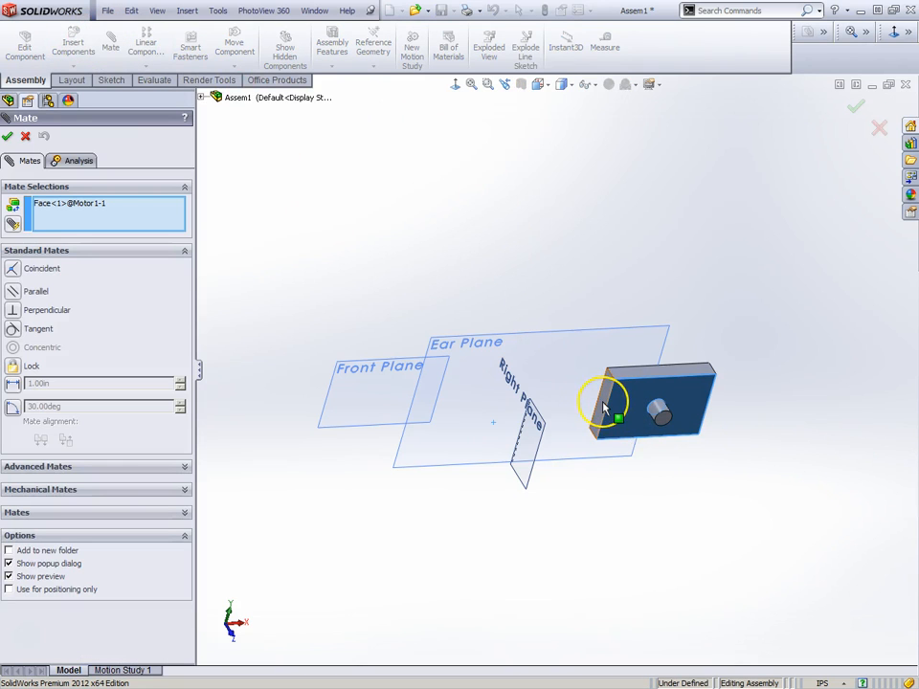
pyautogui.click(597, 419)
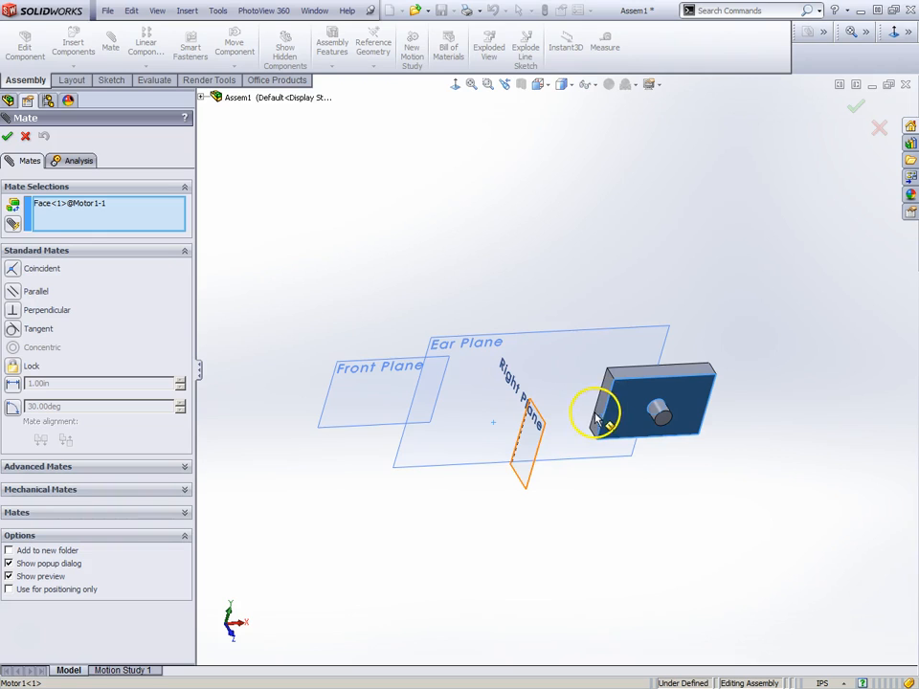
pyautogui.click(154, 205)
pyautogui.rightClick(154, 207)
pyautogui.click(179, 211)
pyautogui.scroll(-2, 785, 421)
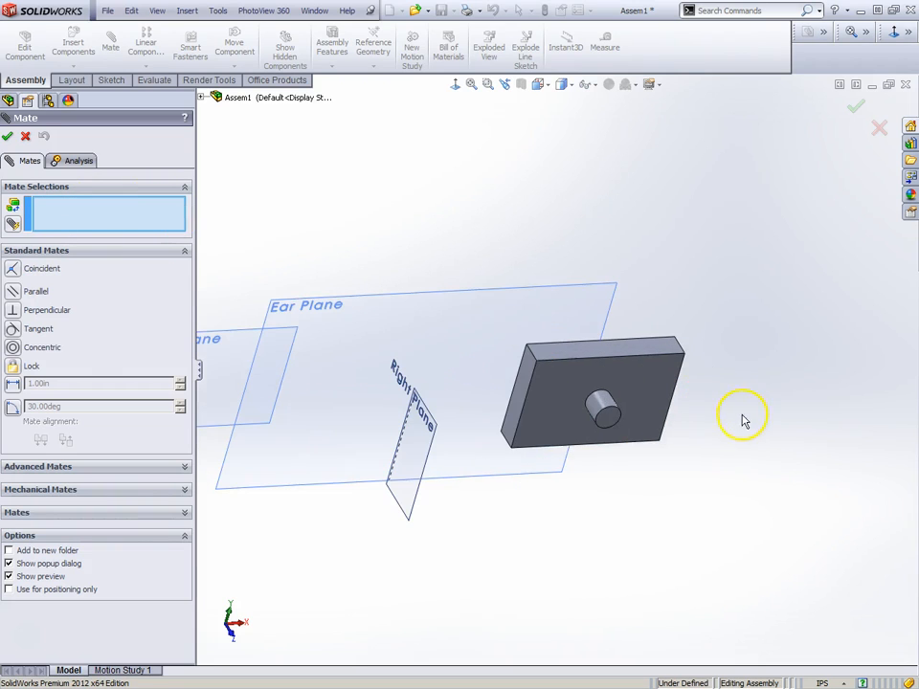
pyautogui.click(526, 384)
pyautogui.moveTo(475, 427); pyautogui.dragTo(451, 455, button='middle')
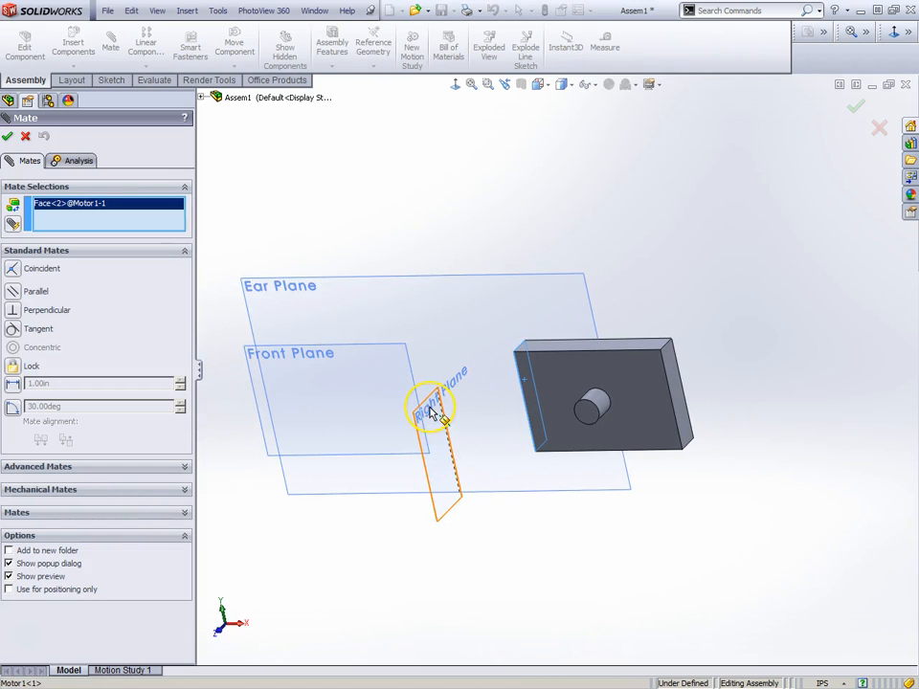
pyautogui.click(434, 412)
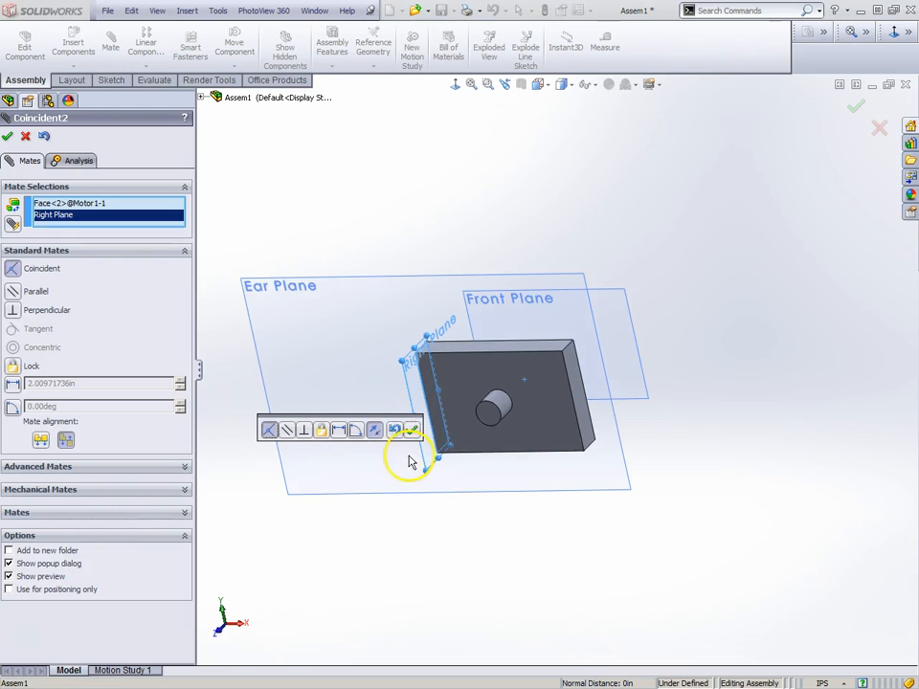
pyautogui.click(412, 429)
pyautogui.moveTo(453, 369); pyautogui.dragTo(525, 322)
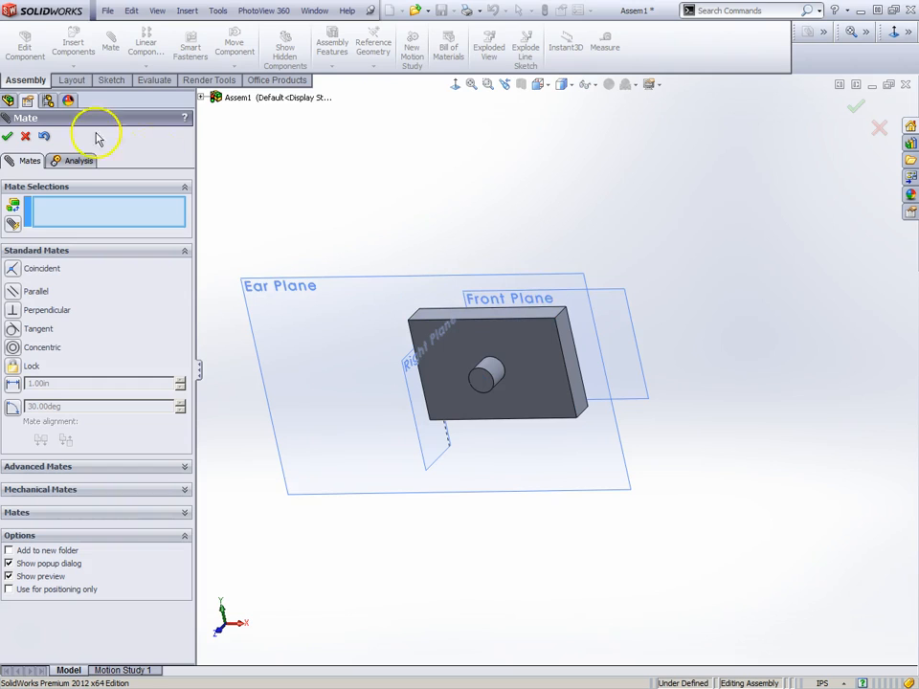
pyautogui.click(8, 137)
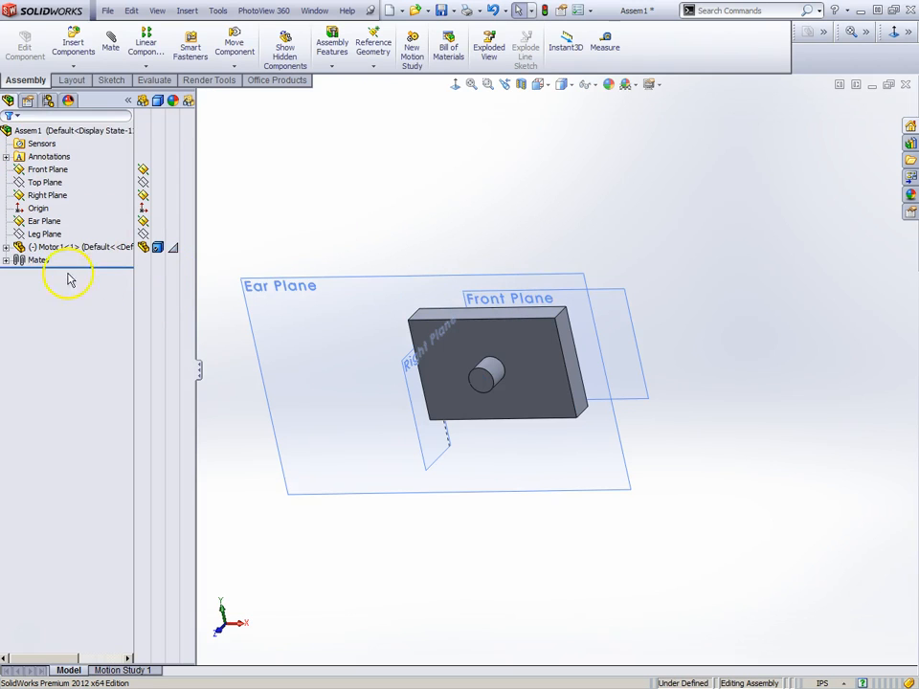
# - Show the Top Plane, keeping the Front Plane displayed
pyautogui.click(144, 170)
pyautogui.click(143, 181)
pyautogui.click(143, 169)
pyautogui.moveTo(648, 192); pyautogui.dragTo(625, 194, button='middle')
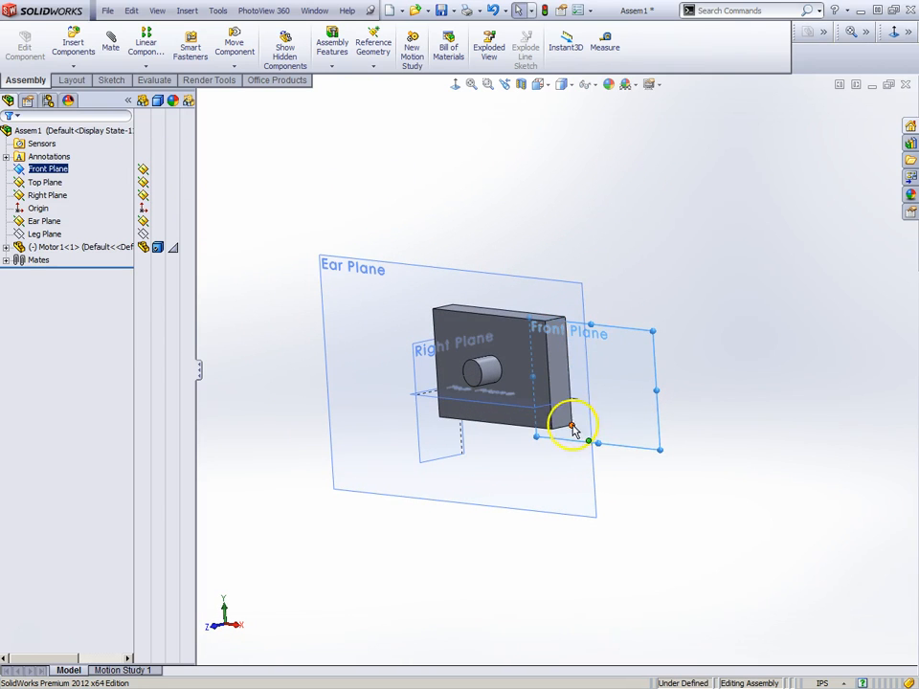
# - Enlarge the Top Plane's displayed outline by stretching its edges outward until it extends well beyond the motor on every side
pyautogui.moveTo(517, 345); pyautogui.dragTo(508, 420, button='middle')
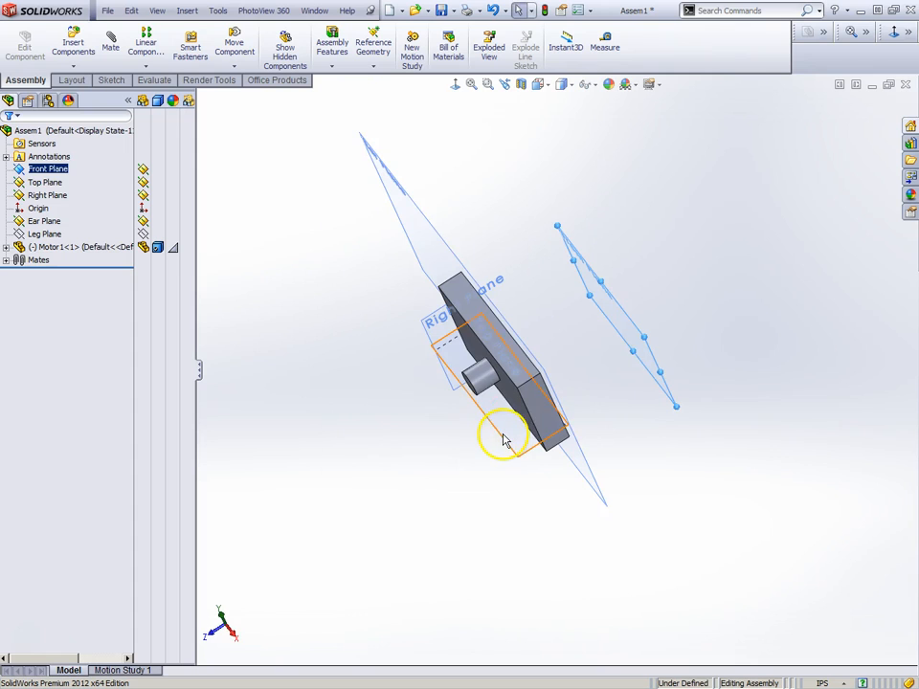
pyautogui.click(507, 440)
pyautogui.moveTo(472, 404); pyautogui.dragTo(351, 479)
pyautogui.moveTo(565, 339); pyautogui.dragTo(554, 400, button='middle')
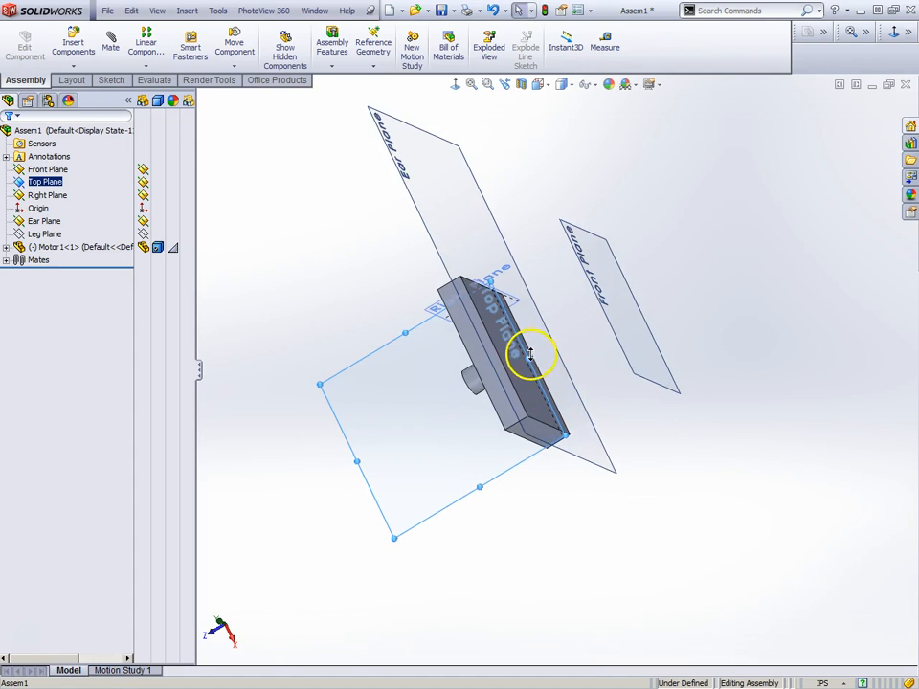
pyautogui.moveTo(529, 359); pyautogui.dragTo(620, 303)
pyautogui.moveTo(480, 478); pyautogui.dragTo(529, 322, button='middle')
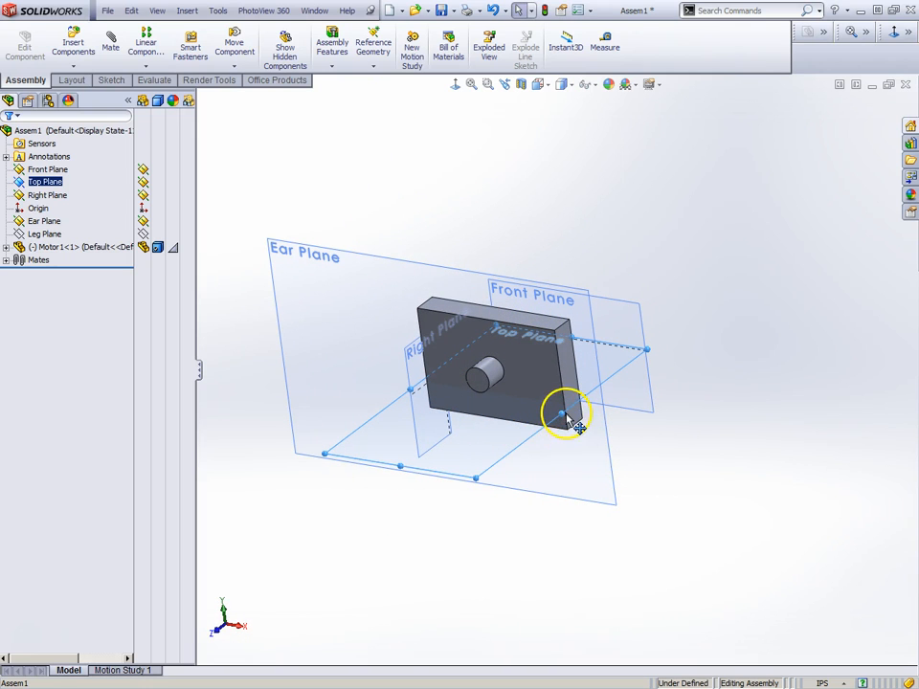
pyautogui.moveTo(564, 416); pyautogui.dragTo(695, 420)
pyautogui.moveTo(413, 390); pyautogui.dragTo(299, 361)
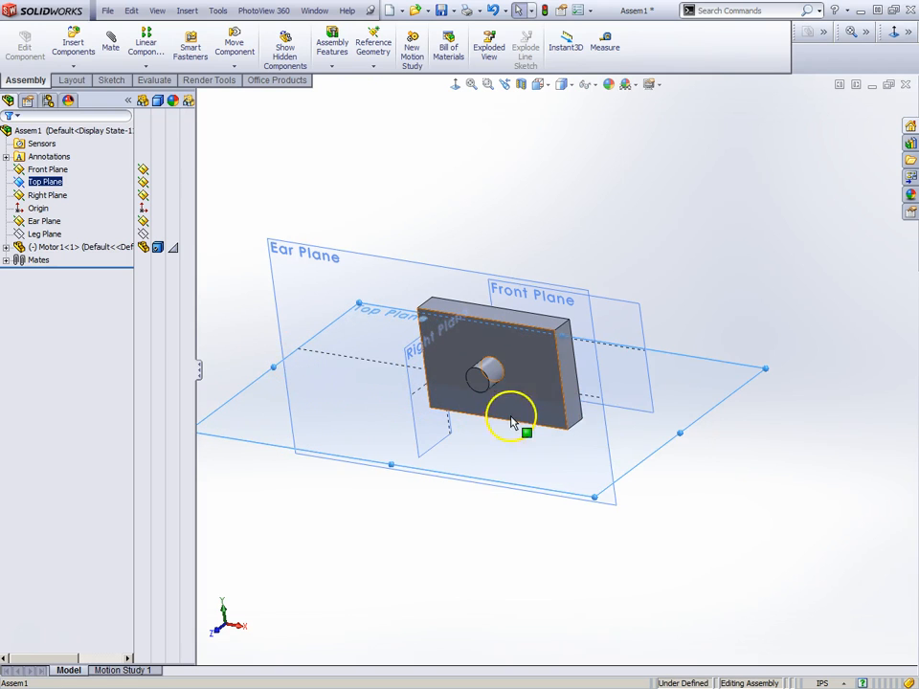
pyautogui.moveTo(563, 357); pyautogui.dragTo(547, 357, button='middle')
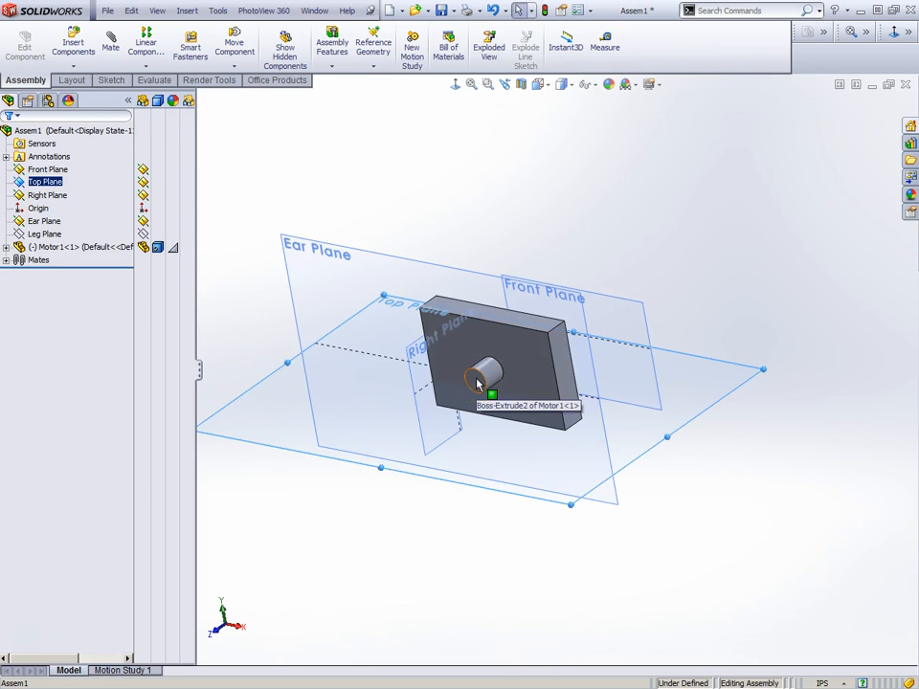
pyautogui.moveTo(537, 468); pyautogui.dragTo(496, 450, button='middle')
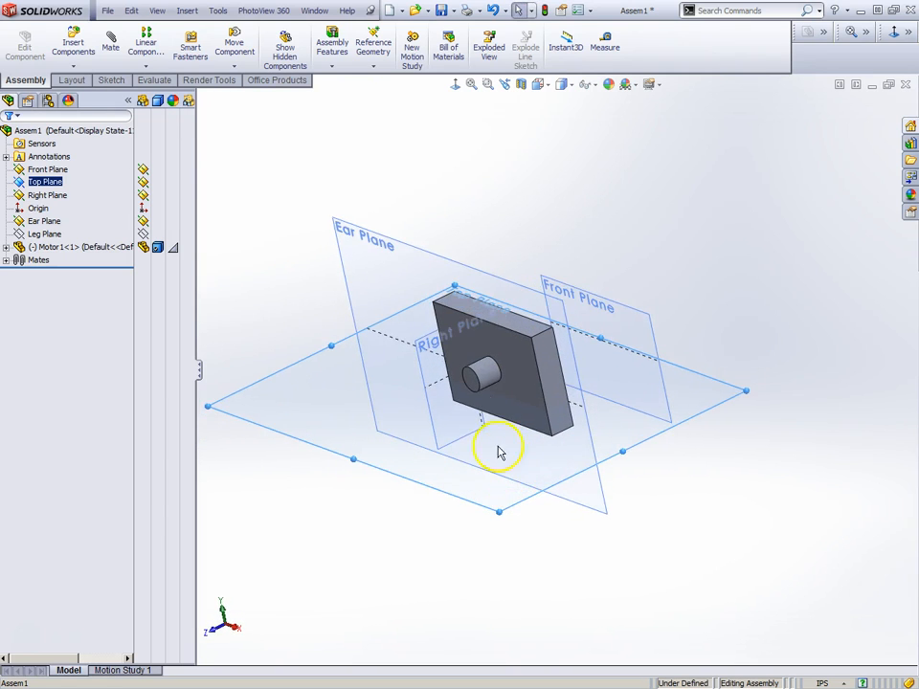
# - Start a distance mate between the Top Plane and the motor's bottom face
pyautogui.click(111, 43)
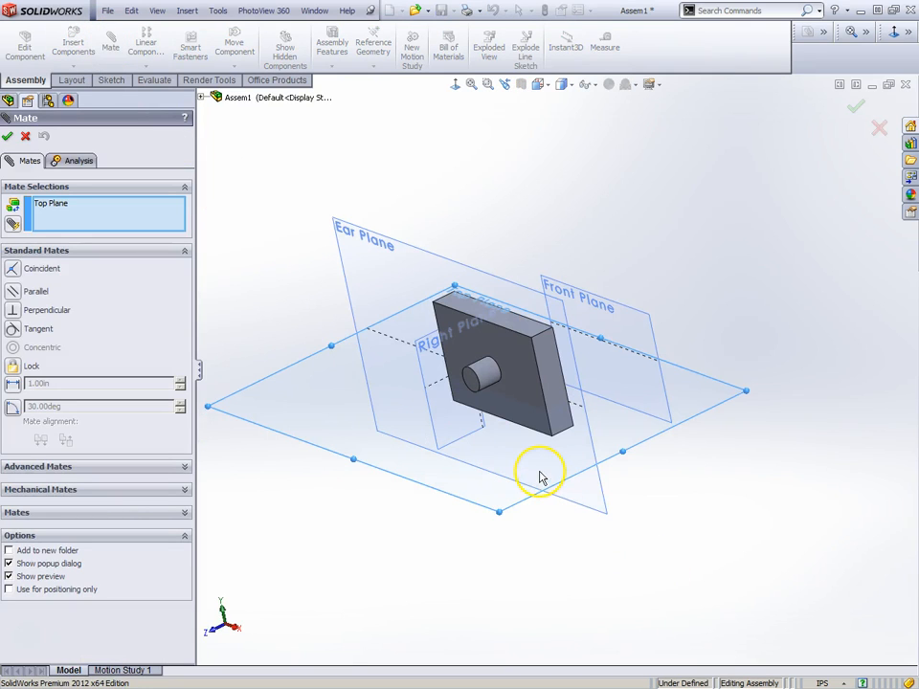
pyautogui.click(499, 515)
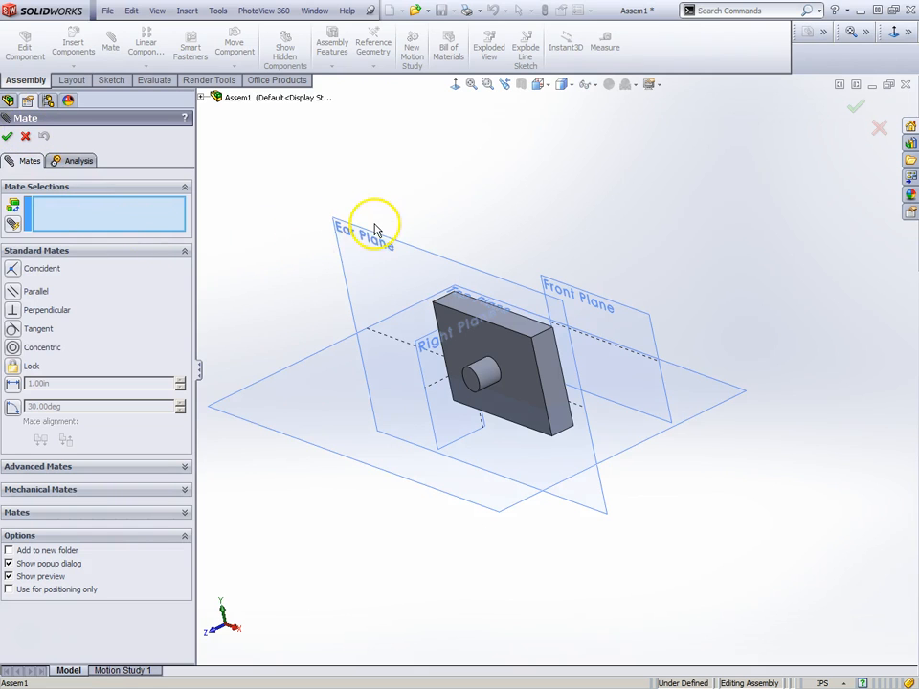
pyautogui.moveTo(376, 226); pyautogui.dragTo(370, 282, button='middle')
pyautogui.click(508, 225)
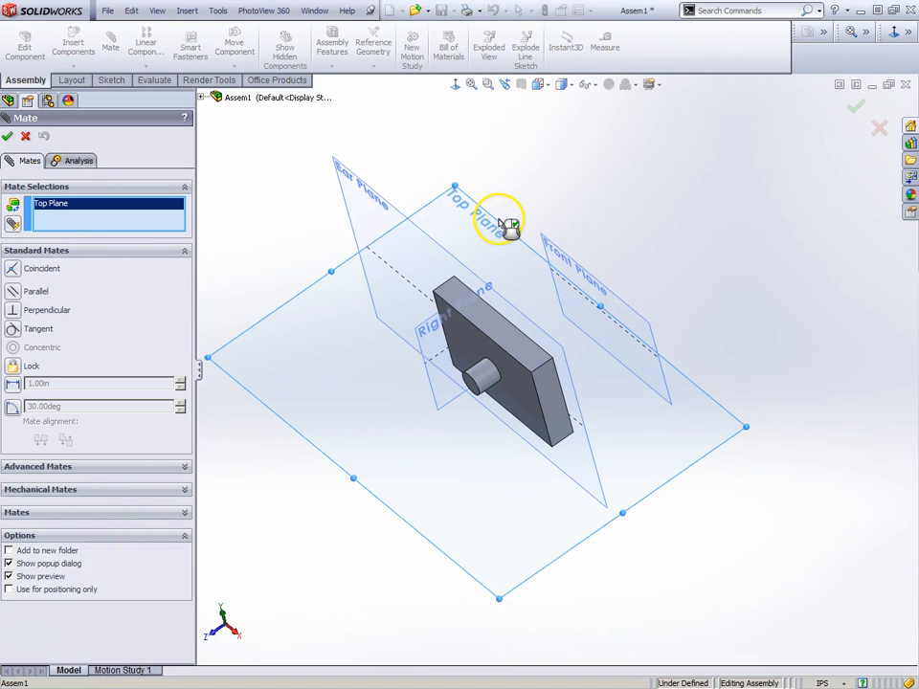
pyautogui.moveTo(456, 365); pyautogui.dragTo(514, 324, button='middle')
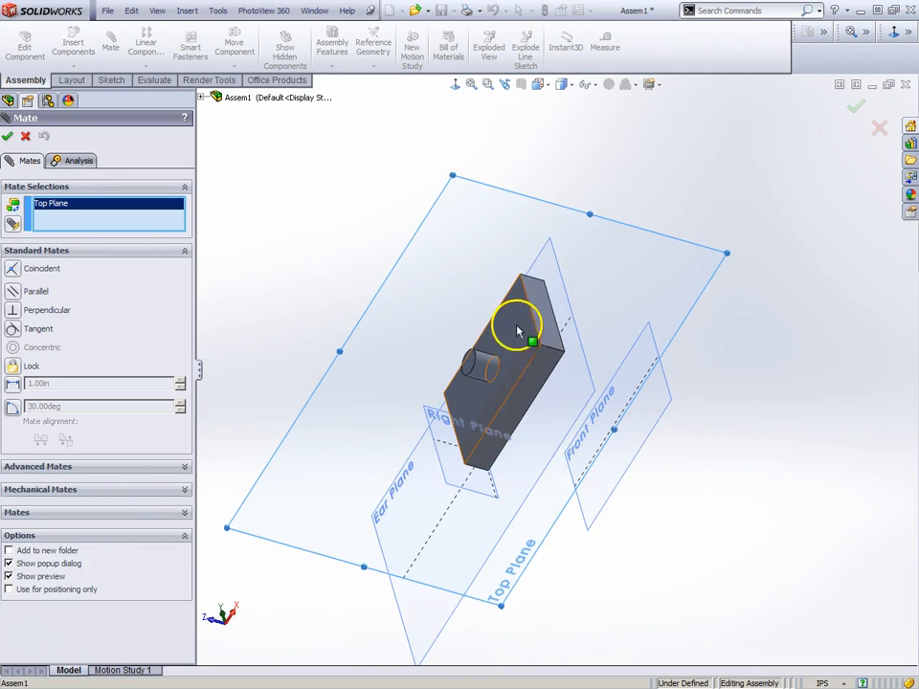
pyautogui.click(543, 375)
pyautogui.moveTo(513, 174); pyautogui.dragTo(513, 332, button='middle')
pyautogui.click(14, 386)
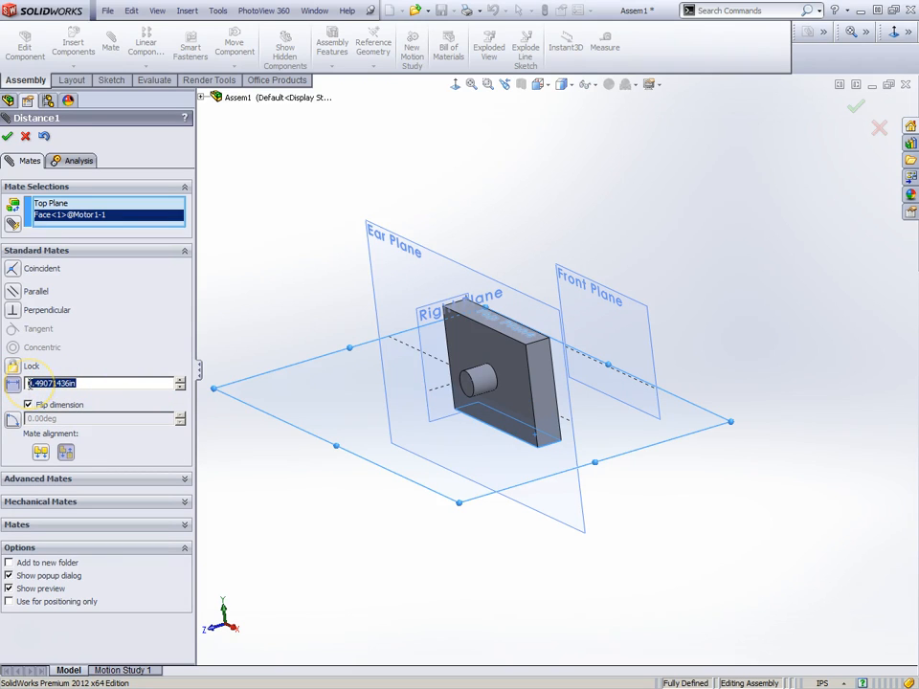
# - Set the mate distance to 3 in, flip its direction so the motor sits above the Top Plane, and accept the mate
pyautogui.write('3')
pyautogui.press('Return')
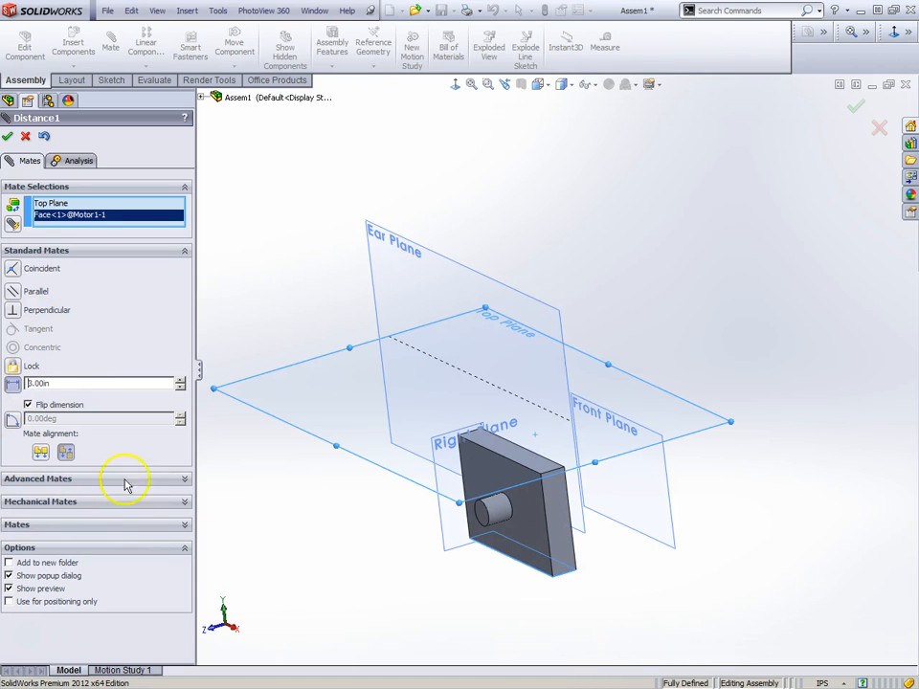
pyautogui.click(29, 406)
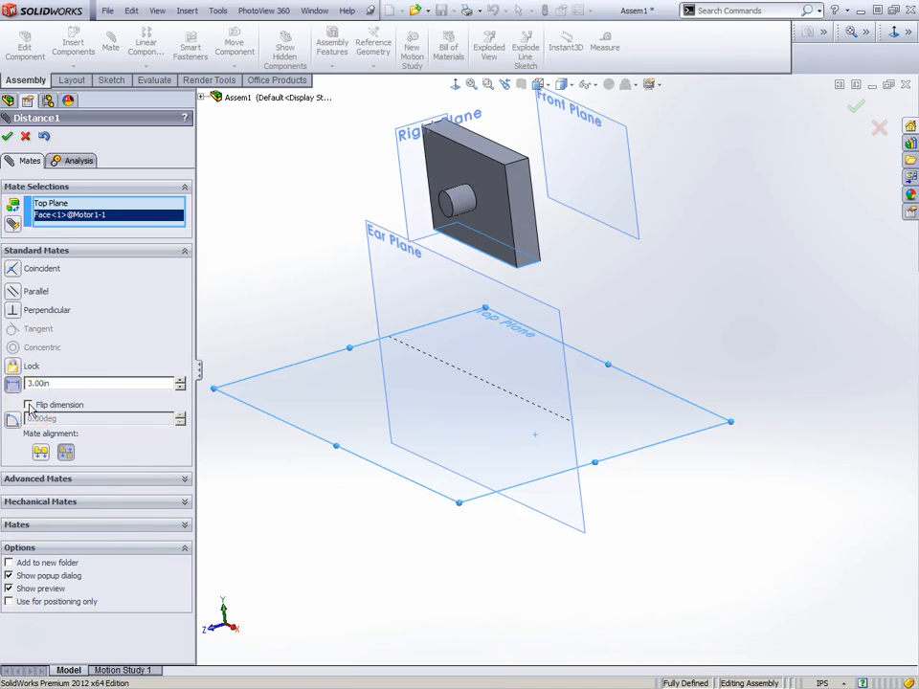
pyautogui.scroll(2, 549, 361)
pyautogui.moveTo(549, 361); pyautogui.dragTo(569, 389, button='middle')
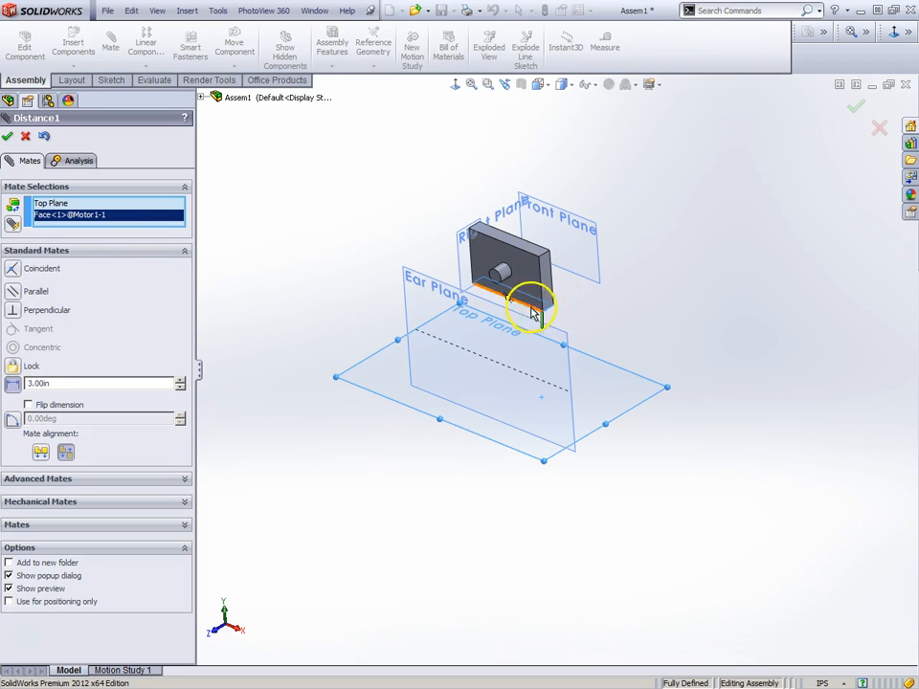
pyautogui.click(9, 137)
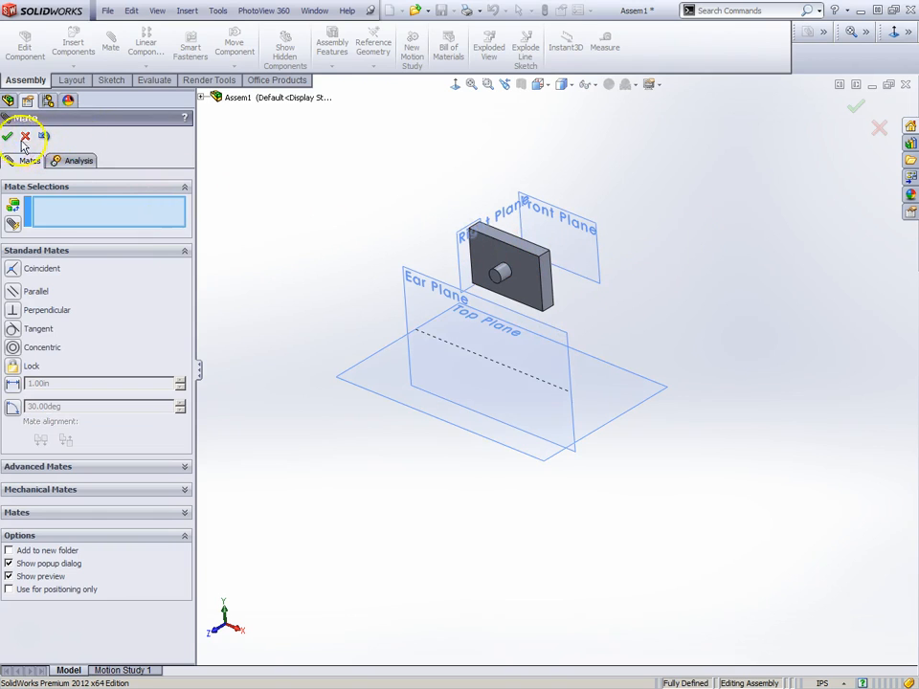
pyautogui.click(25, 138)
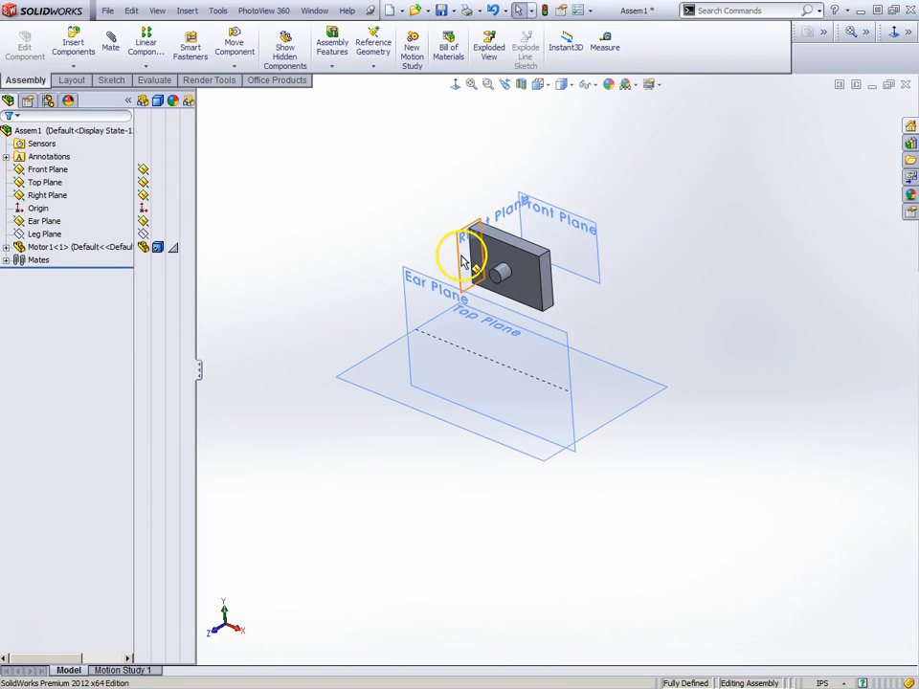
# - Enlarge the Right Plane's outline forward, backward, upward and downward until it extends past the motor and crosses the Top Plane
pyautogui.moveTo(459, 264); pyautogui.dragTo(356, 337)
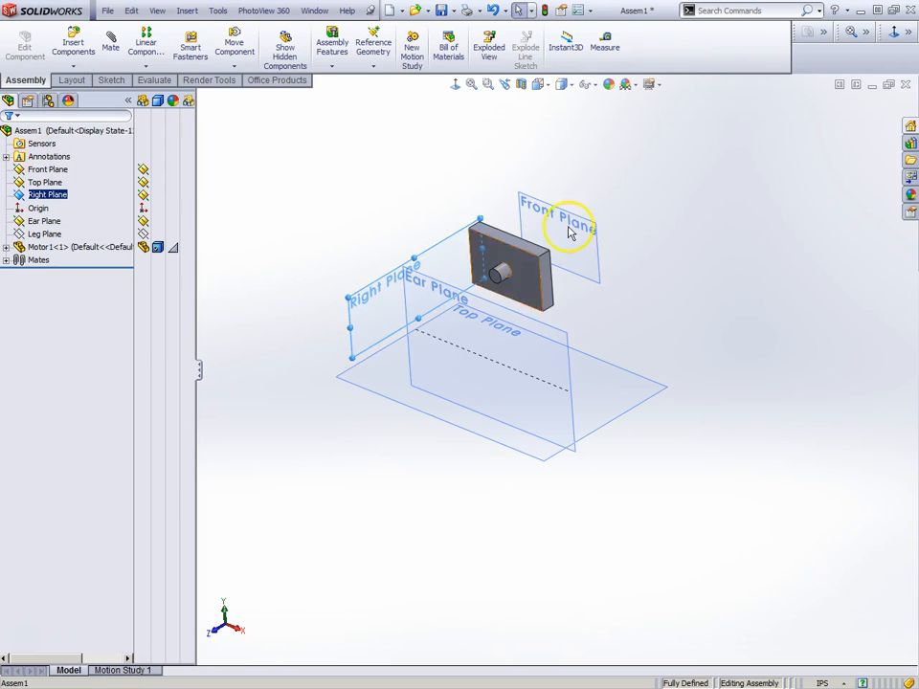
pyautogui.moveTo(535, 196); pyautogui.dragTo(589, 183)
pyautogui.moveTo(466, 205); pyautogui.dragTo(458, 160)
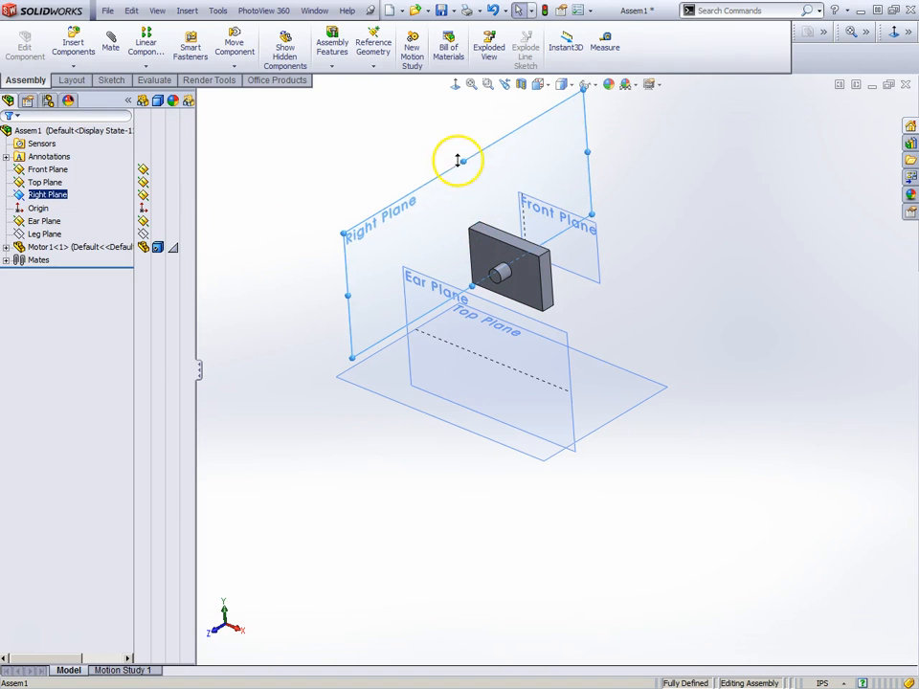
pyautogui.moveTo(473, 285); pyautogui.dragTo(478, 425)
pyautogui.moveTo(478, 425); pyautogui.dragTo(508, 284, button='middle')
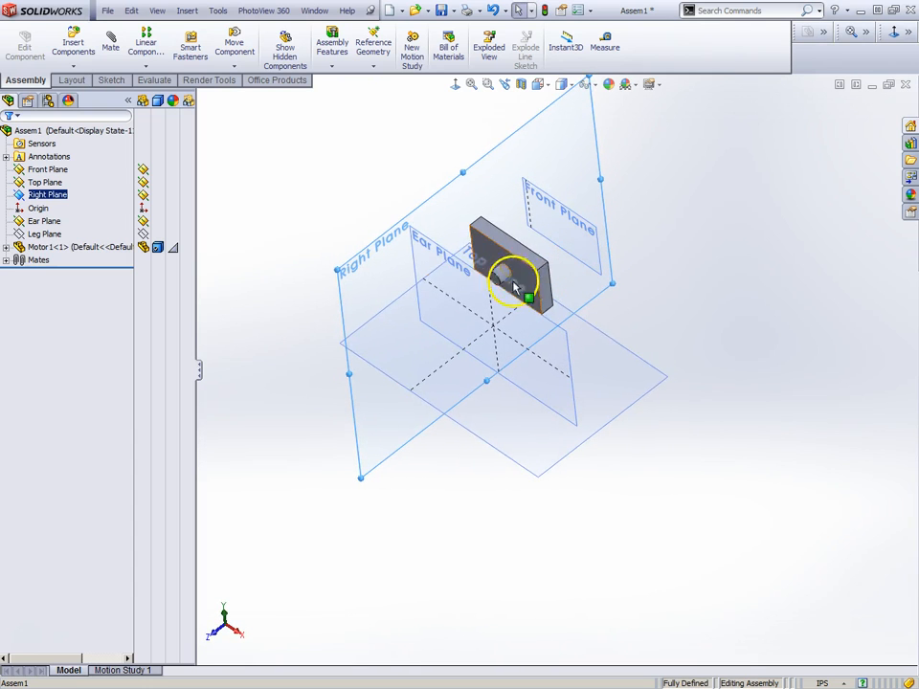
# - Extend the Ear Plane's outline upward until its upper edge is well above the motor
pyautogui.click(453, 260)
pyautogui.moveTo(487, 278); pyautogui.dragTo(478, 190)
pyautogui.moveTo(477, 190); pyautogui.dragTo(509, 178, button='middle')
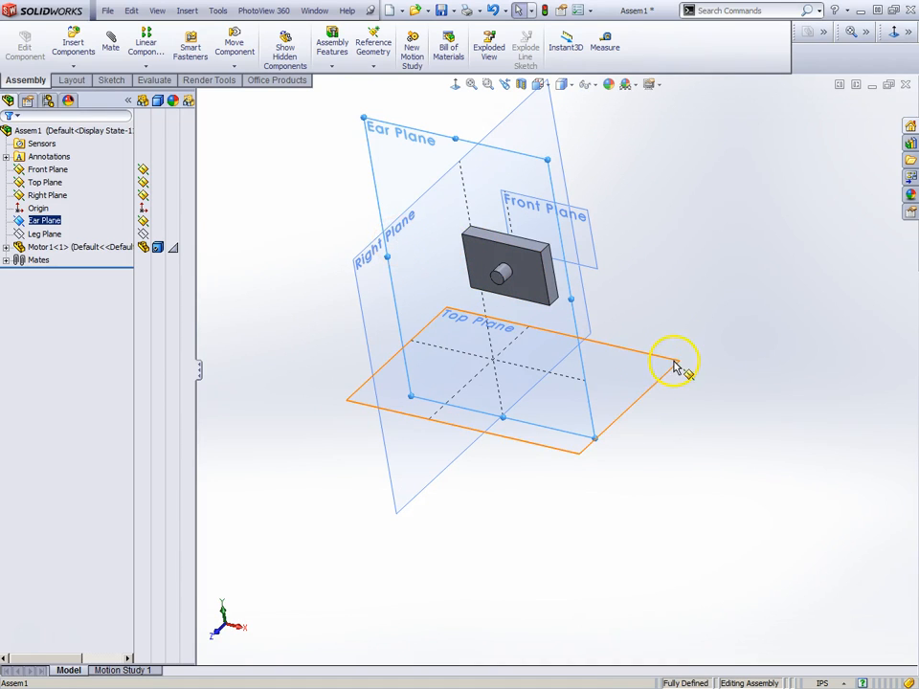
pyautogui.moveTo(667, 261); pyautogui.dragTo(601, 368, button='middle')
# - Try to move the motor to check whether any freedom of movement remains
pyautogui.click(524, 273)
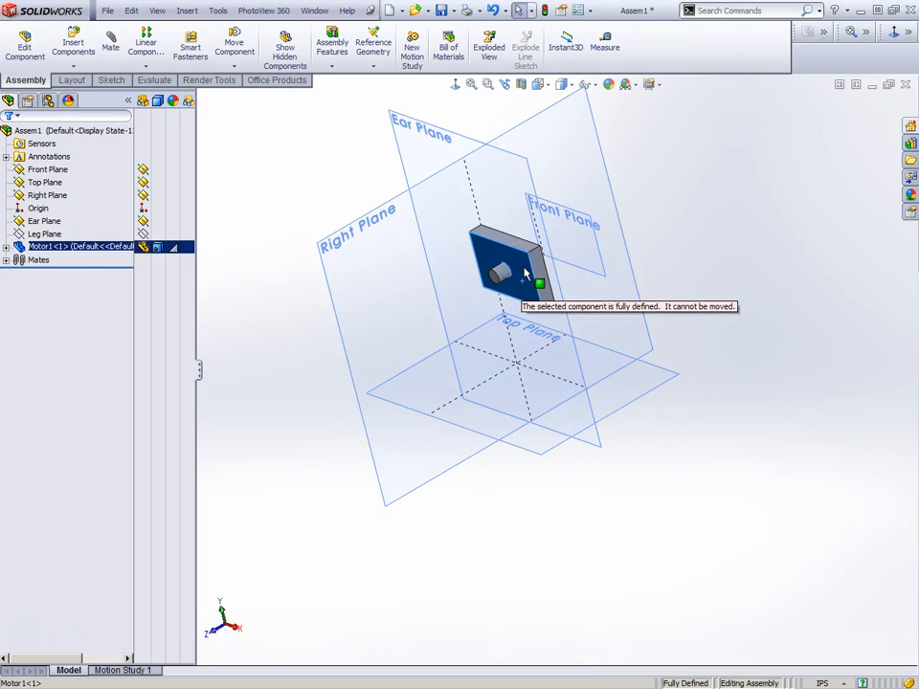
pyautogui.click(714, 314)
pyautogui.moveTo(714, 314); pyautogui.dragTo(637, 334, button='middle')
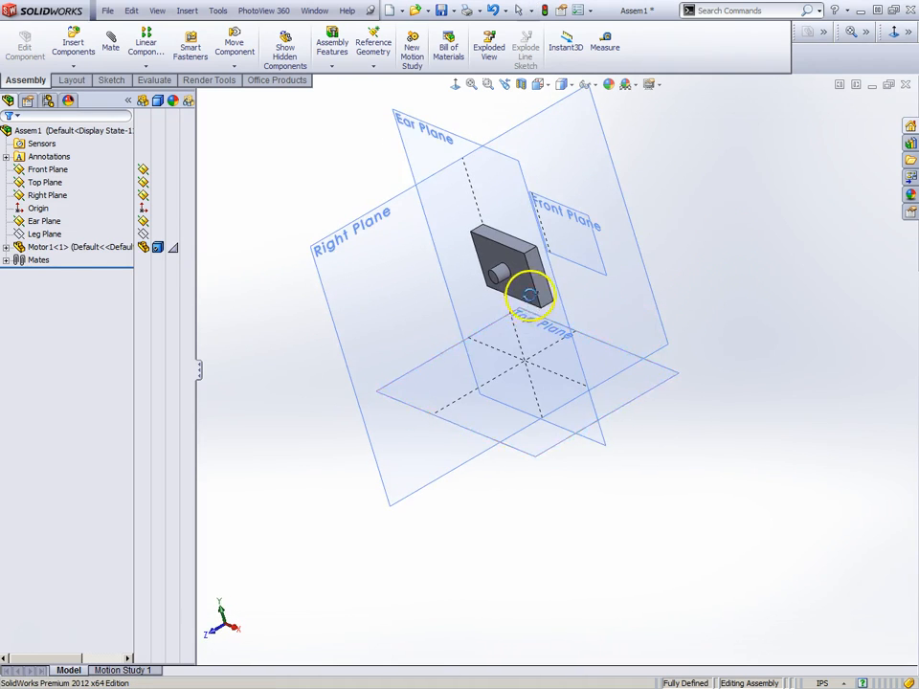
pyautogui.moveTo(527, 293); pyautogui.dragTo(578, 311, button='middle')
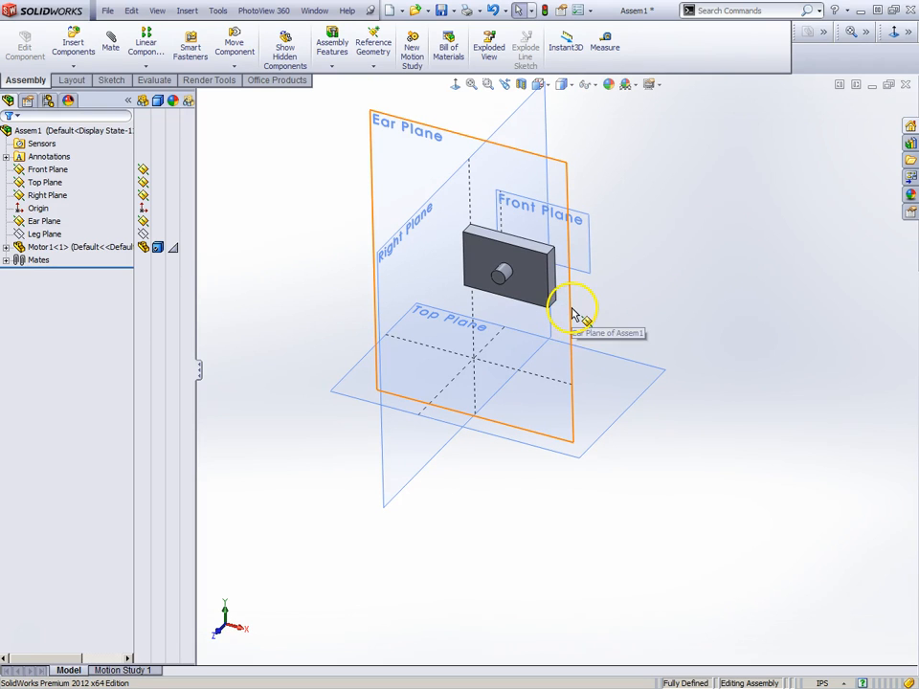
# - Widen the Ear Plane's outline on both sides until it extends well beyond the motor and the Right Plane
pyautogui.click(571, 313)
pyautogui.moveTo(570, 312); pyautogui.dragTo(799, 364)
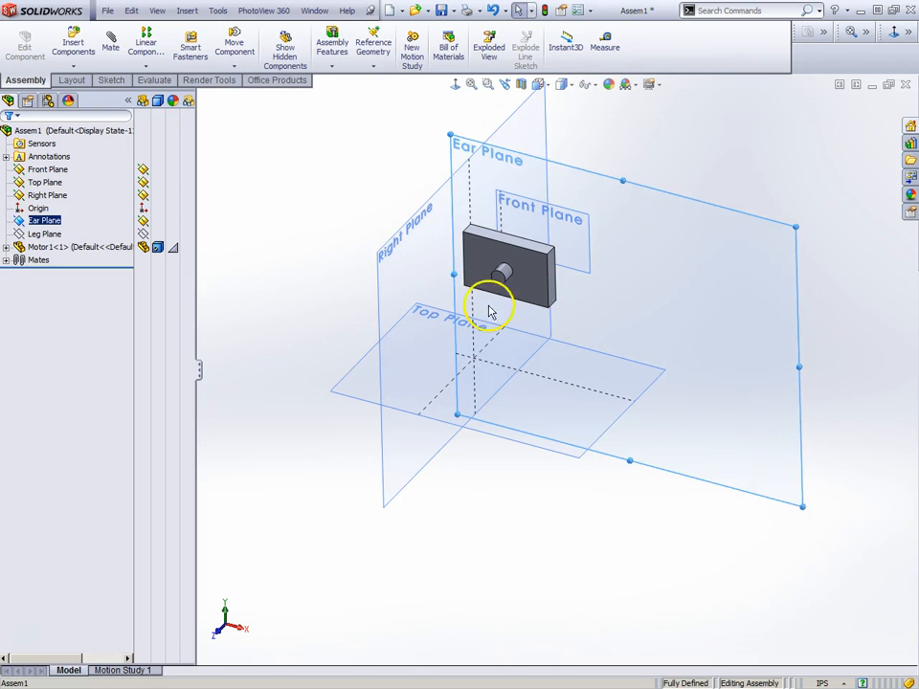
pyautogui.moveTo(450, 274); pyautogui.dragTo(329, 246)
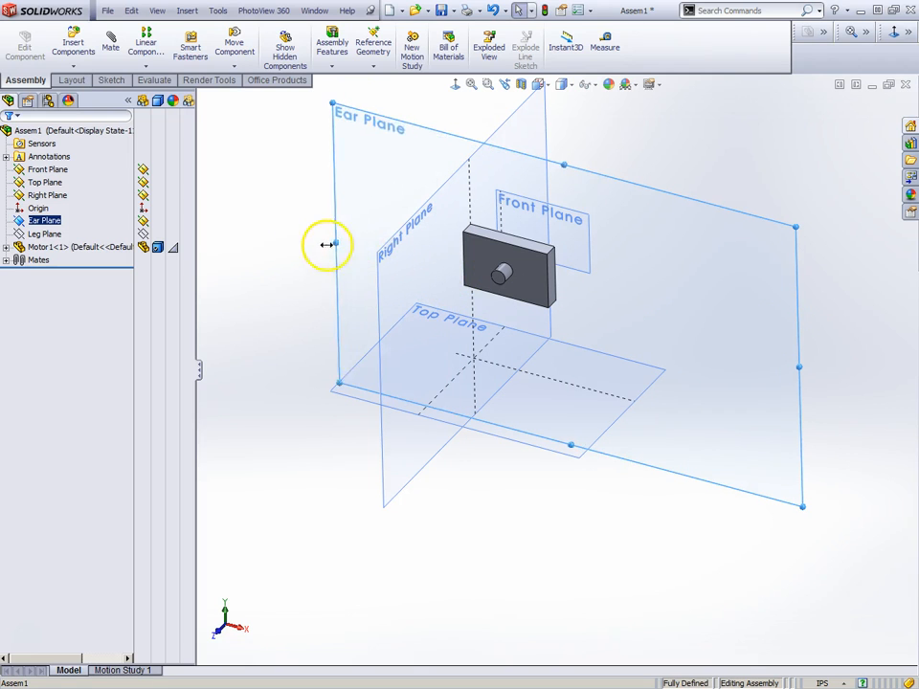
pyautogui.moveTo(357, 267); pyautogui.dragTo(364, 293, button='middle')
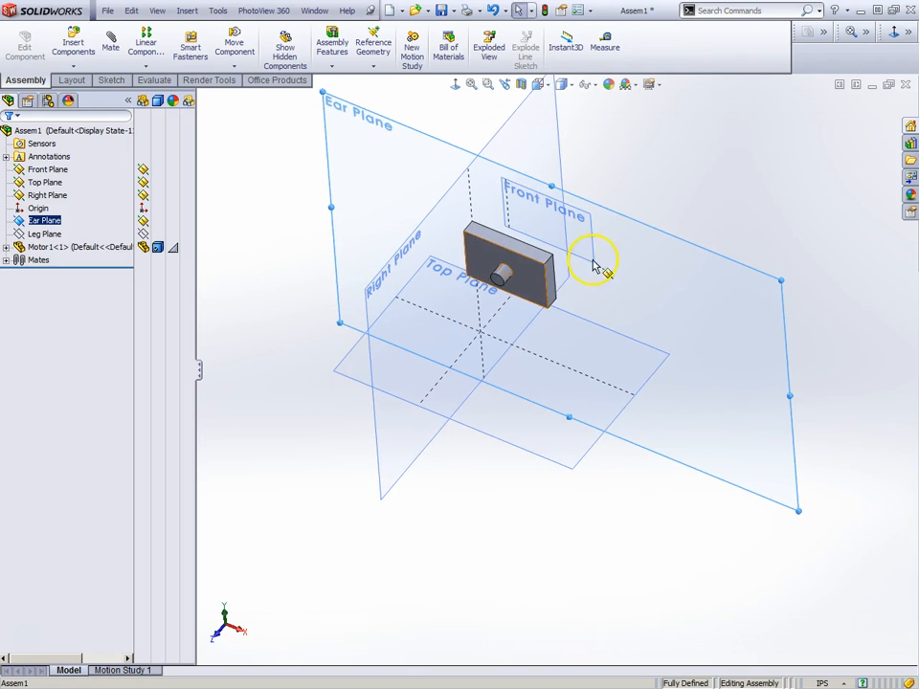
pyautogui.moveTo(597, 284); pyautogui.dragTo(550, 293, button='middle')
pyautogui.moveTo(617, 346); pyautogui.dragTo(605, 319, button='middle')
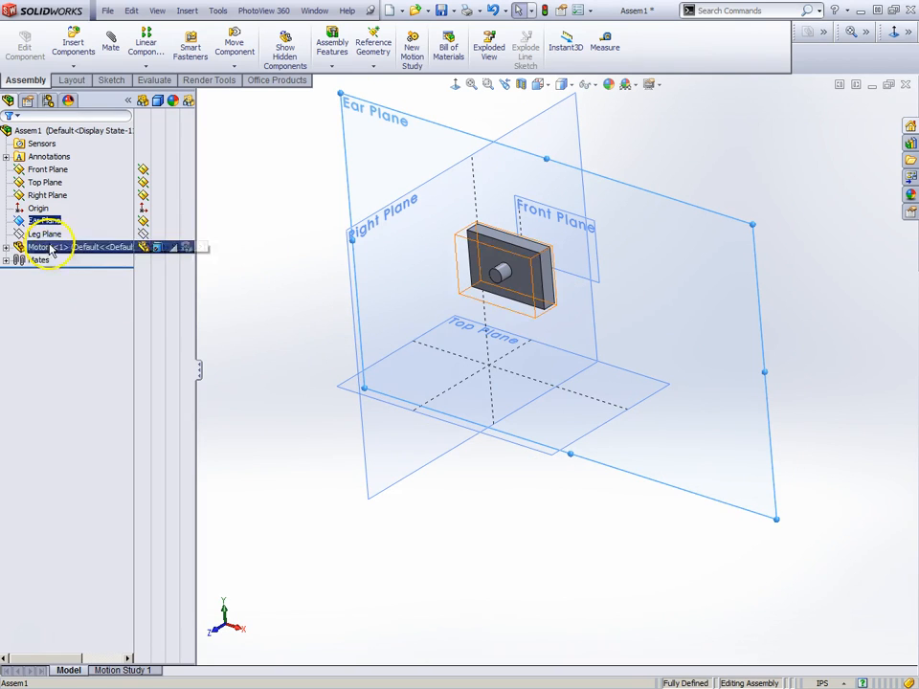
# - Show the Leg Plane and enlarge its outline along X, downward and upward
pyautogui.click(145, 235)
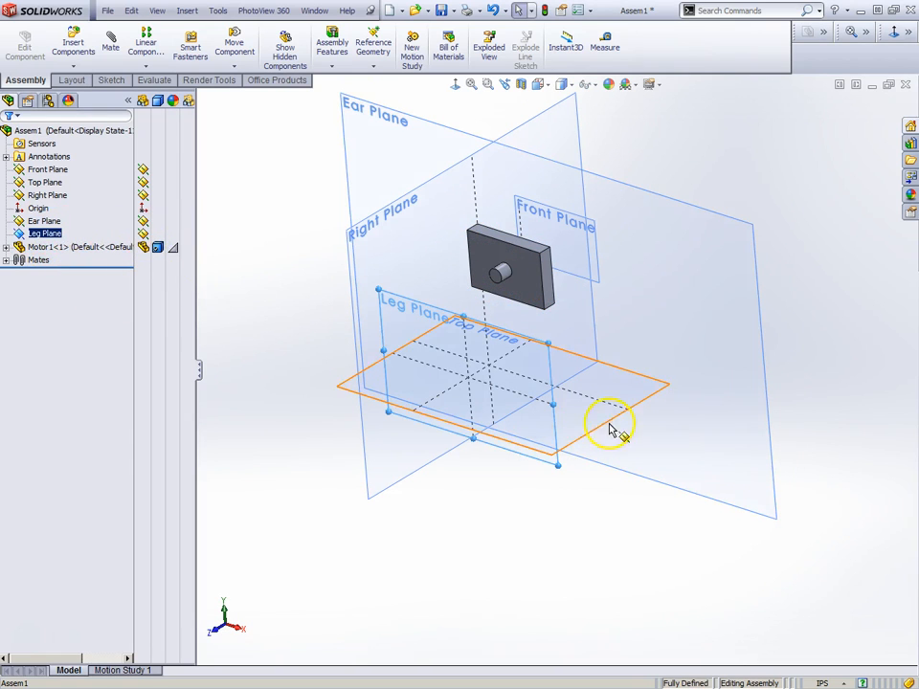
pyautogui.moveTo(553, 403); pyautogui.dragTo(689, 459)
pyautogui.moveTo(552, 463); pyautogui.dragTo(556, 537)
pyautogui.moveTo(544, 341); pyautogui.dragTo(550, 306)
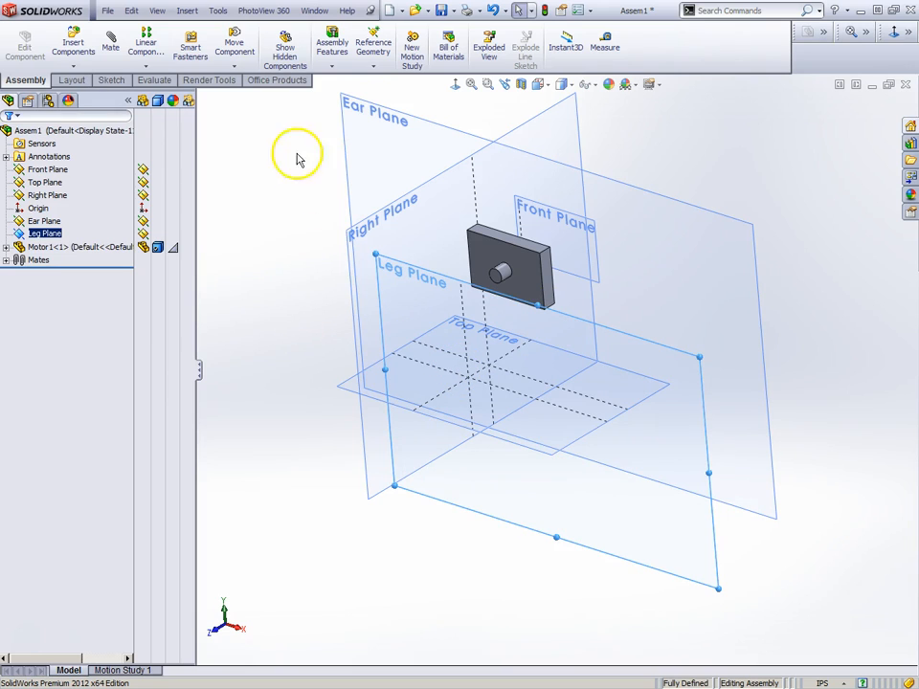
# - Insert a second instance of the Motor1 part and place it below the reference planes
pyautogui.click(187, 11)
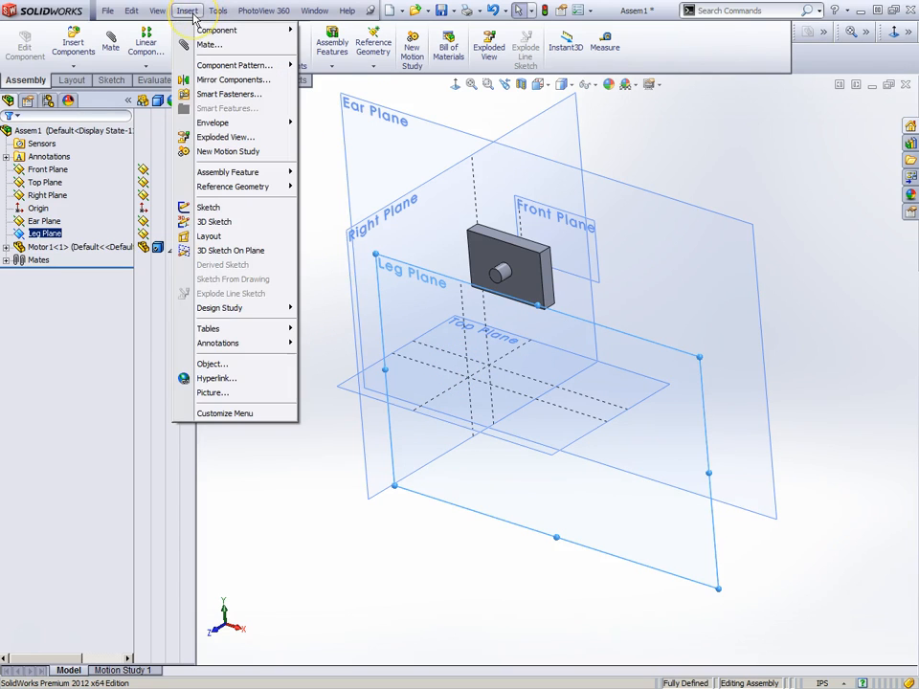
pyautogui.click(205, 32)
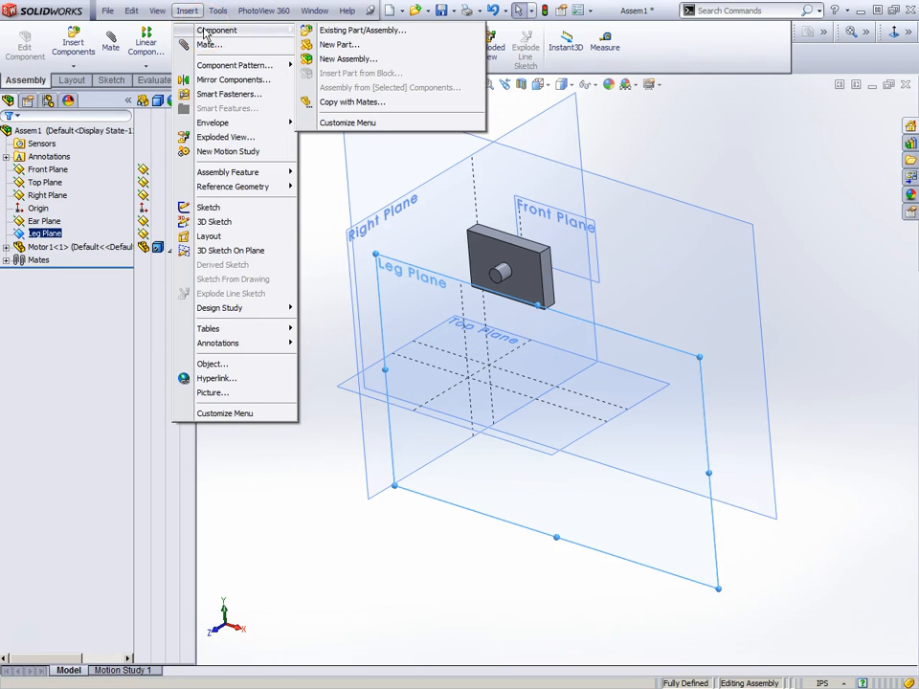
pyautogui.click(381, 34)
pyautogui.click(28, 274)
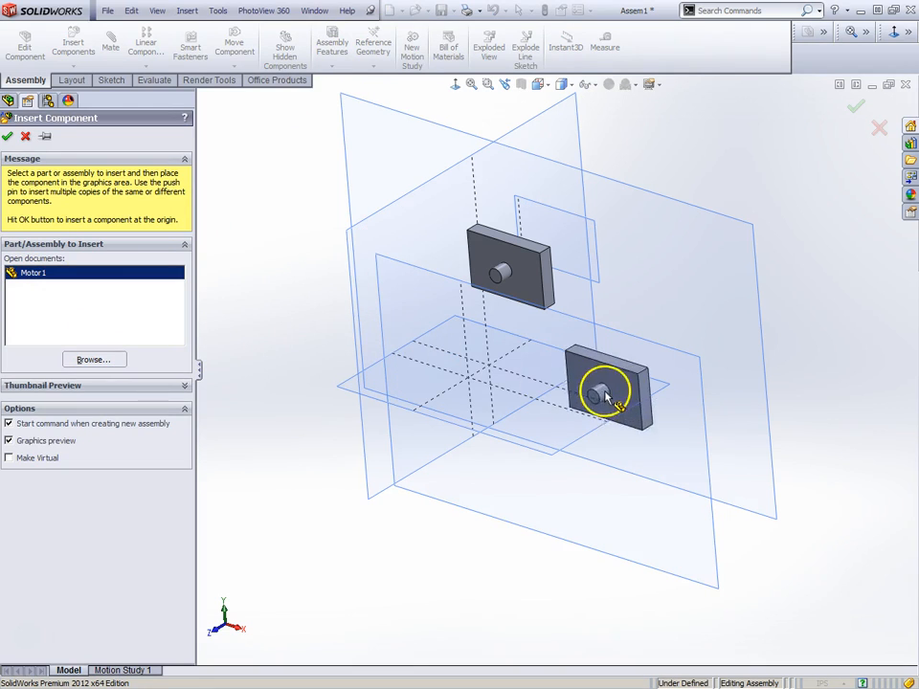
pyautogui.click(443, 588)
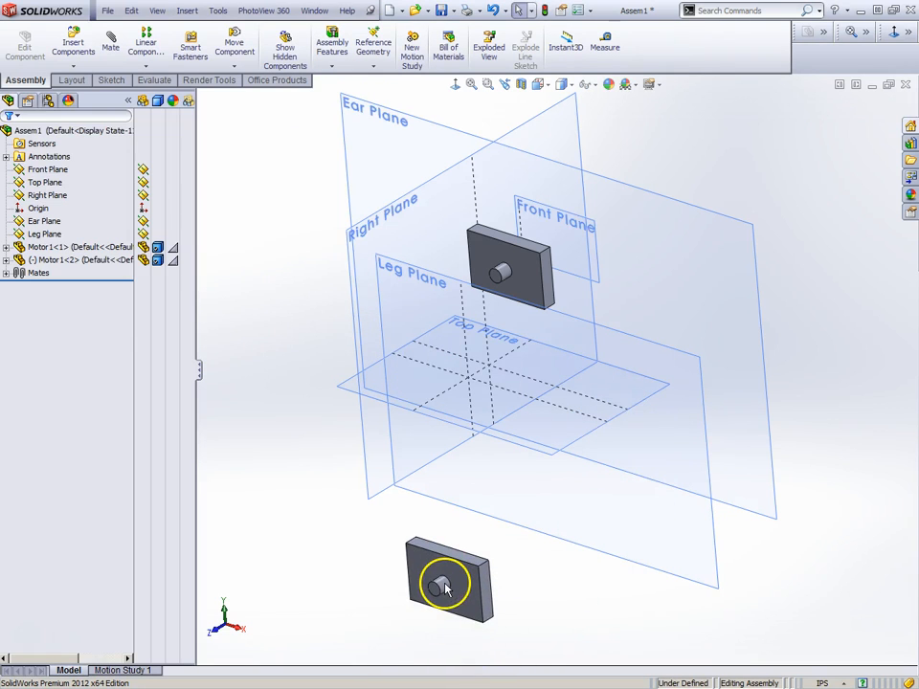
pyautogui.moveTo(648, 485); pyautogui.dragTo(603, 507, button='middle')
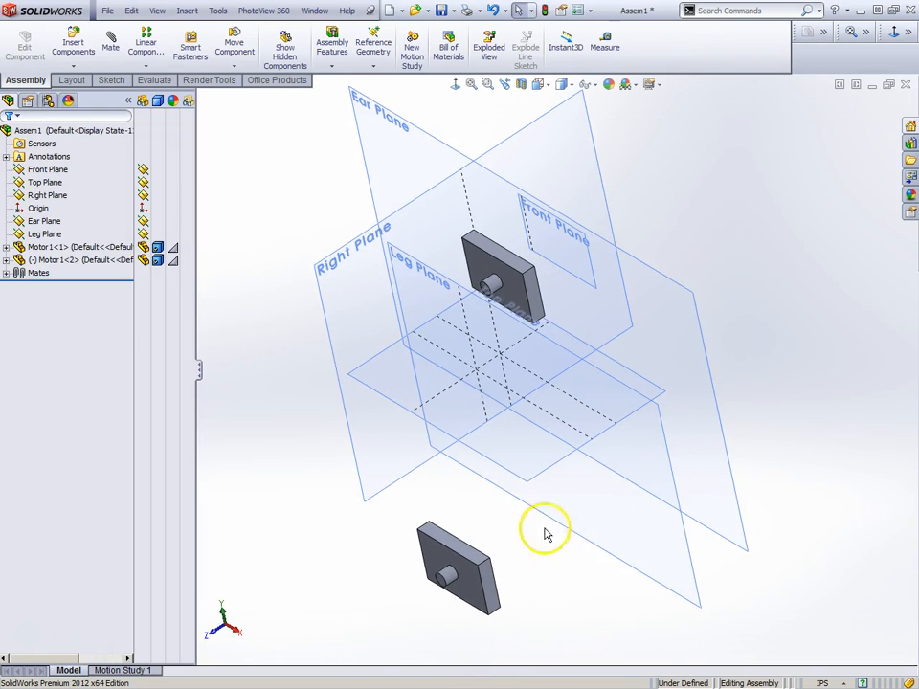
# - Check whether the second motor is fixed or floating, and move it a short distance upward below the Leg Plane
pyautogui.click(467, 552)
pyautogui.rightClick(467, 553)
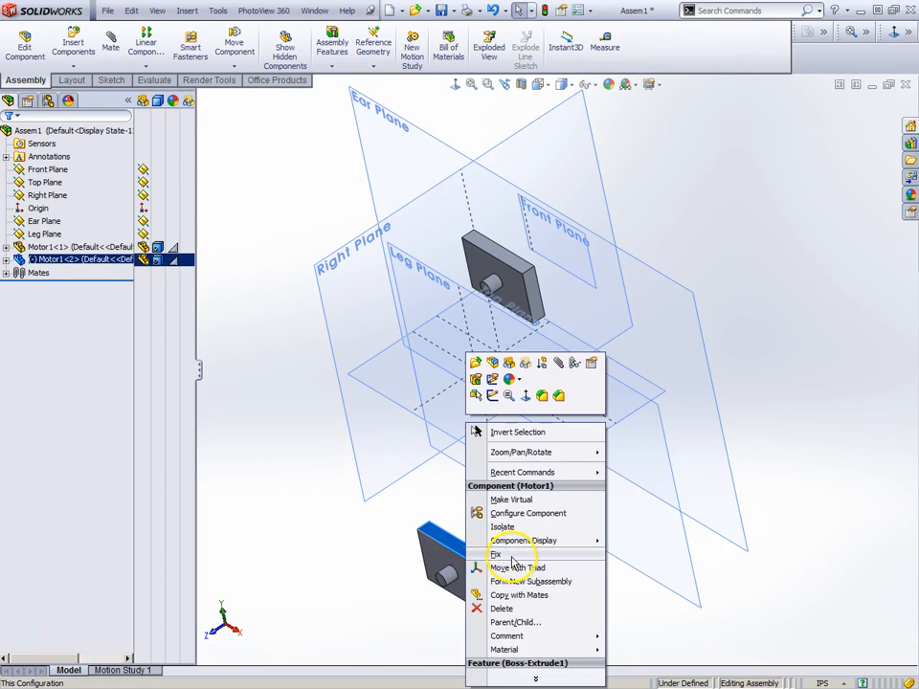
pyautogui.click(385, 580)
pyautogui.moveTo(486, 594); pyautogui.dragTo(506, 550)
pyautogui.scroll(2, 620, 442)
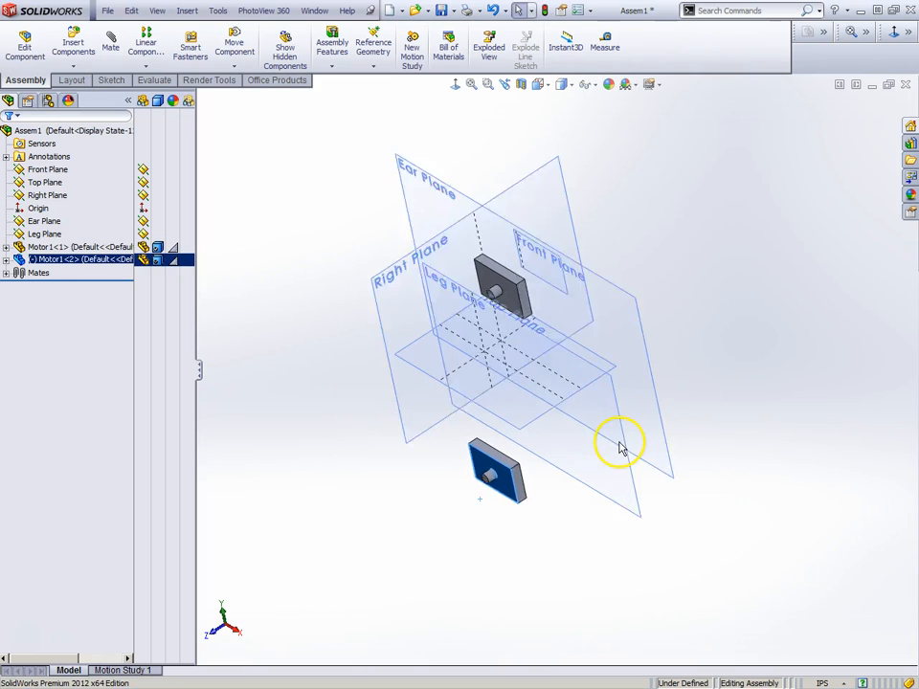
# - Edit the Ear Plane so that its offset from the Front Plane is 1.50 in
pyautogui.moveTo(622, 447); pyautogui.dragTo(706, 384, button='middle')
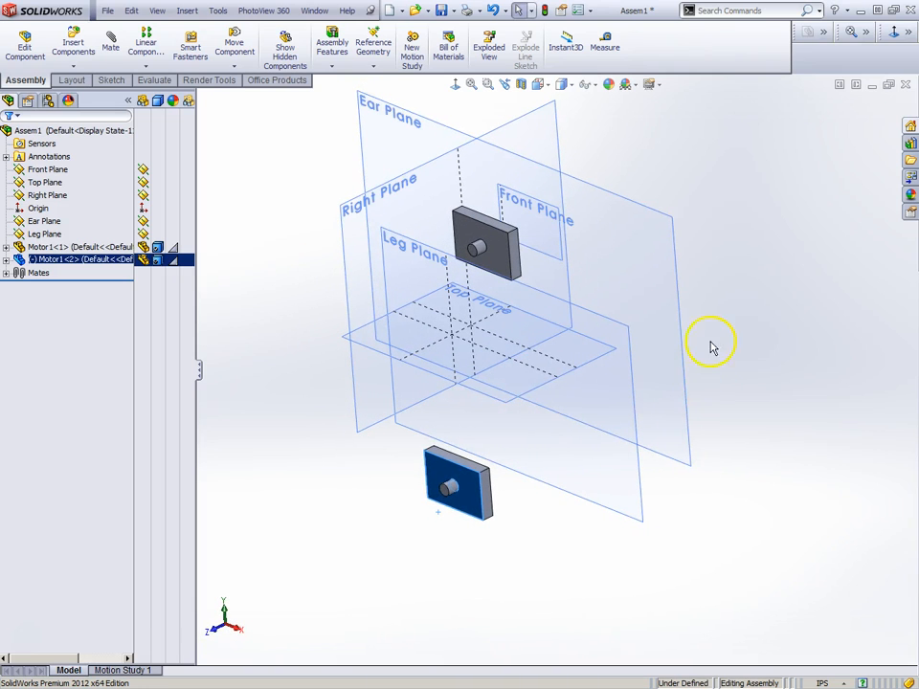
pyautogui.moveTo(881, 215)
pyautogui.mouseDown(button='middle')
pyautogui.moveTo(858, 287)
pyautogui.moveTo(878, 215)
pyautogui.moveTo(878, 223)
pyautogui.mouseUp(button='middle')
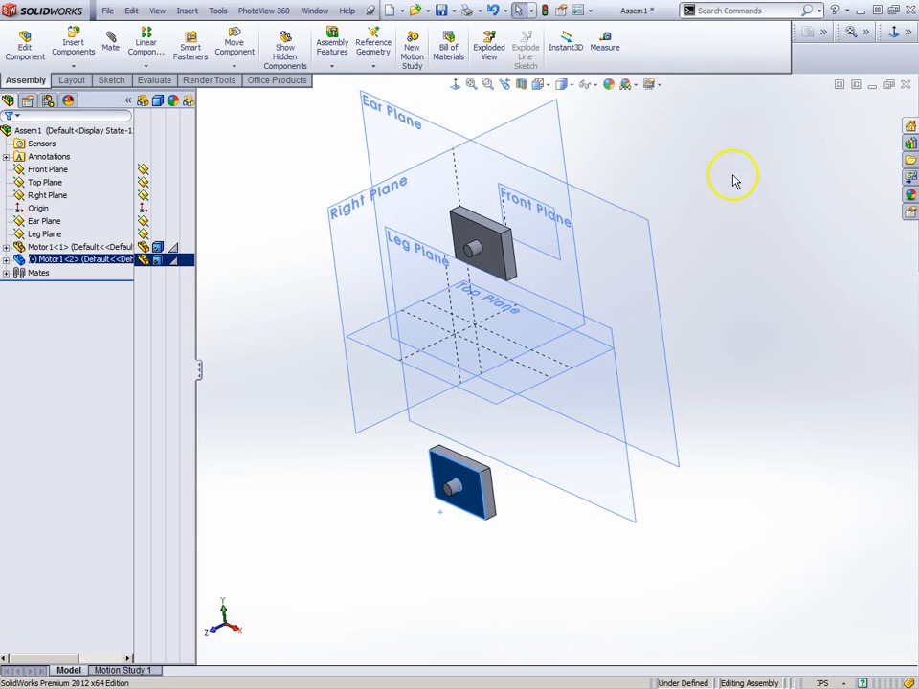
pyautogui.moveTo(425, 172); pyautogui.dragTo(413, 339, button='middle')
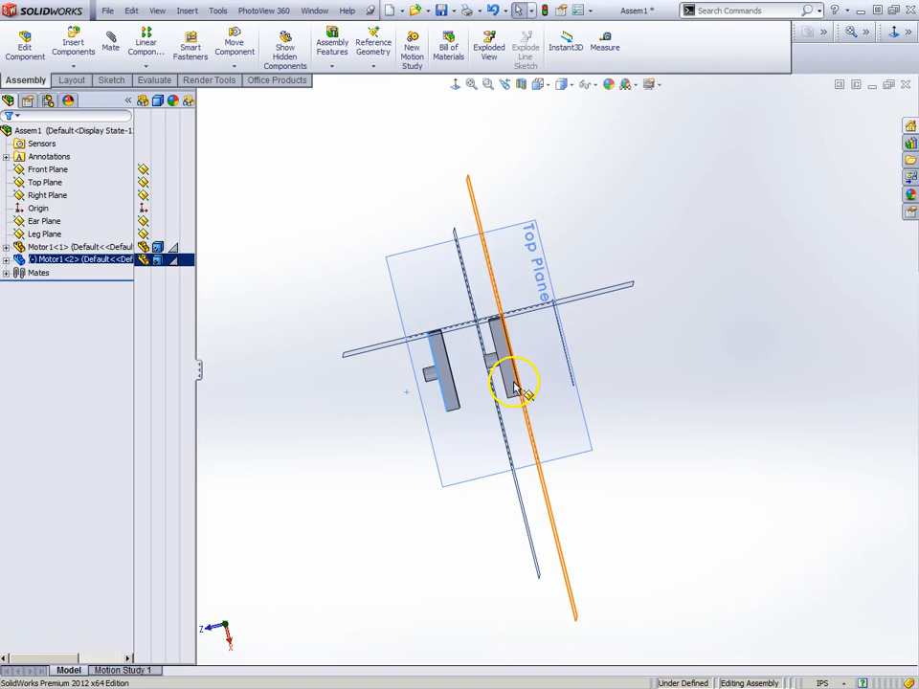
pyautogui.moveTo(492, 385); pyautogui.dragTo(519, 185, button='middle')
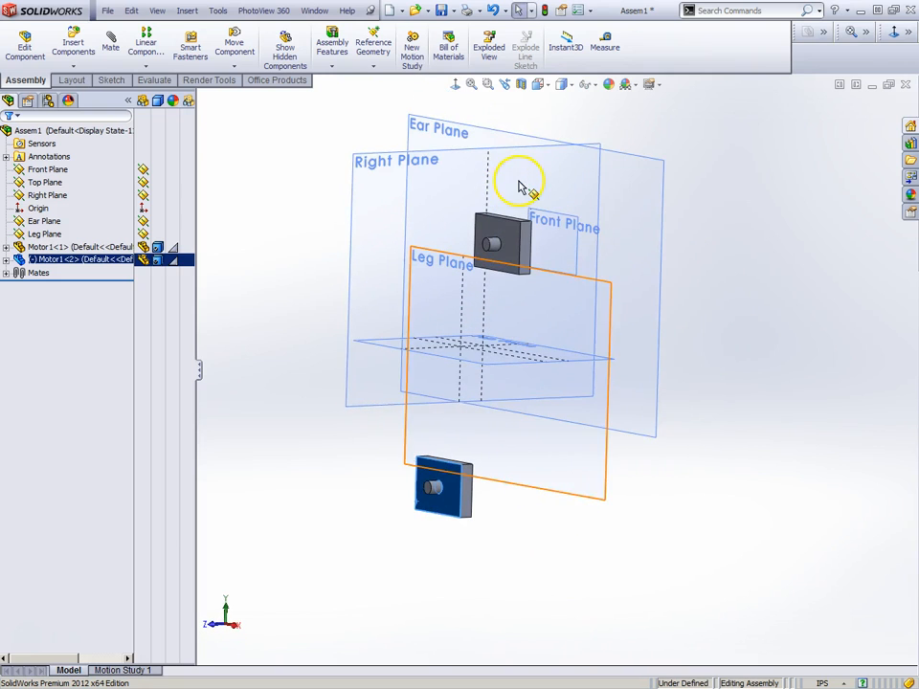
pyautogui.press('Escape')
pyautogui.click(437, 128)
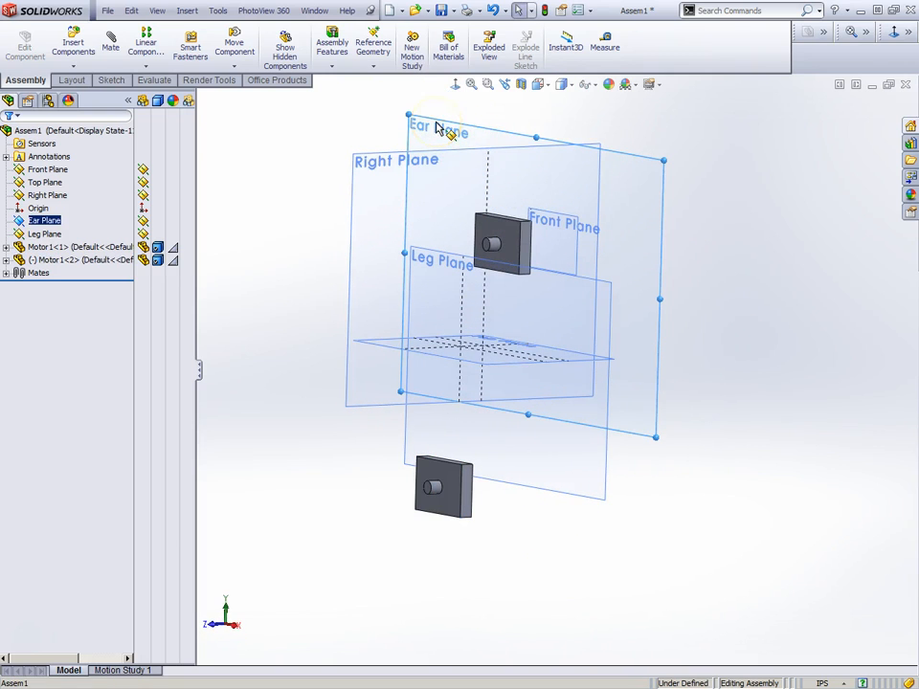
pyautogui.rightClick(437, 128)
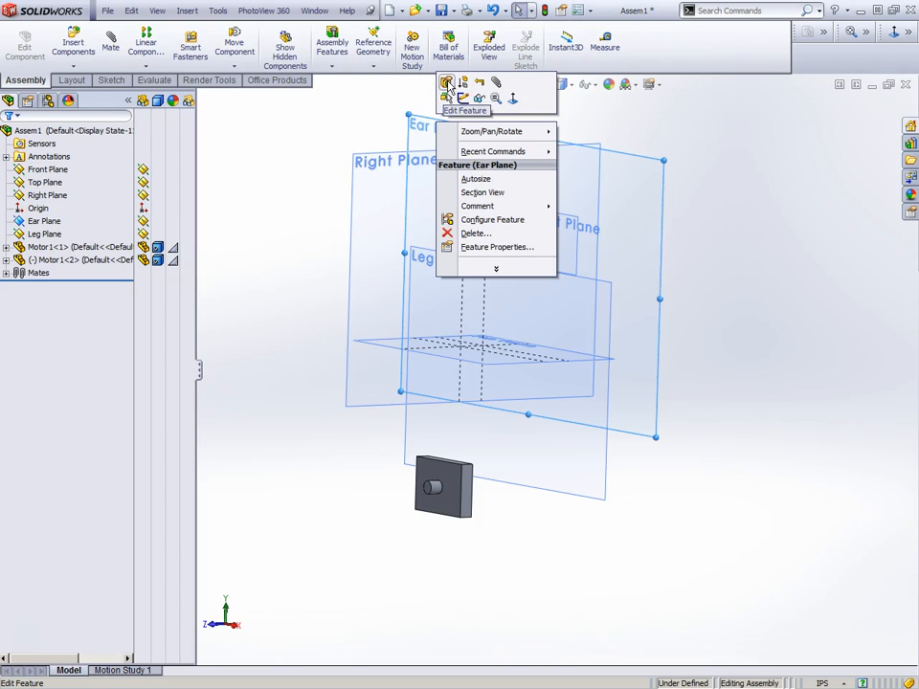
pyautogui.click(447, 84)
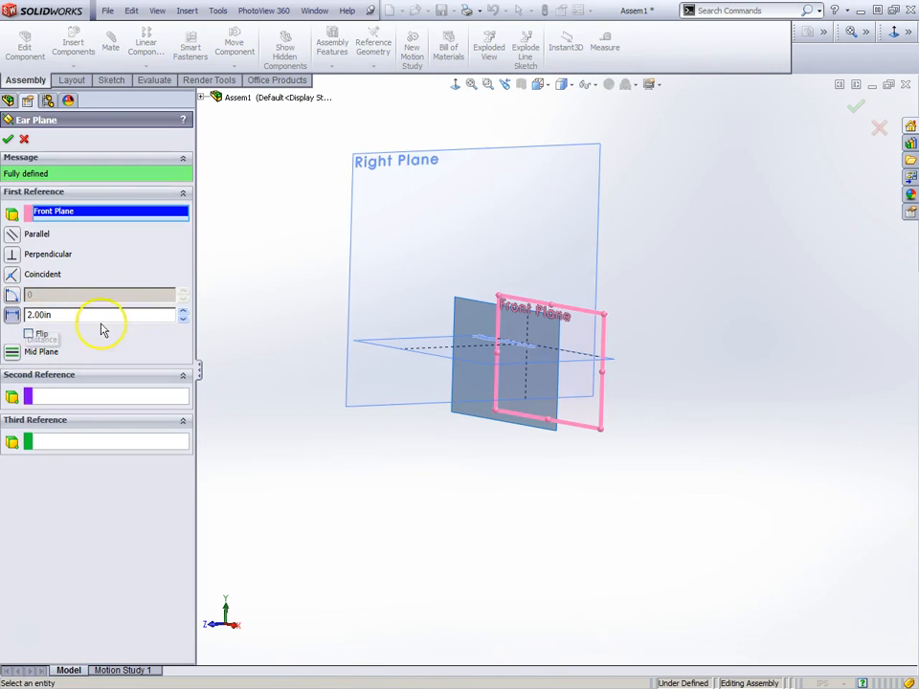
pyautogui.moveTo(303, 235); pyautogui.dragTo(282, 308, button='middle')
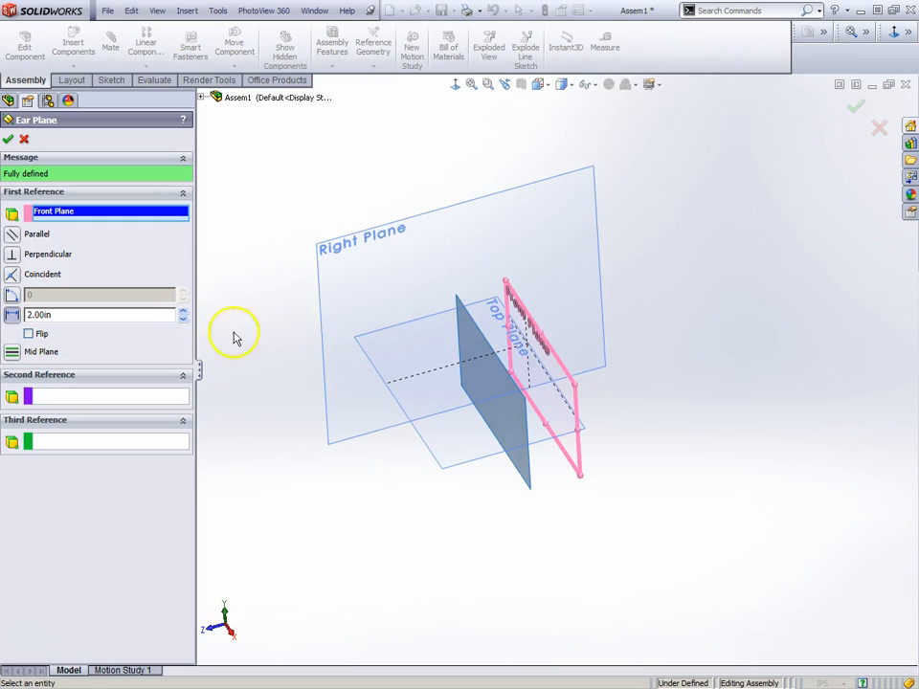
pyautogui.click(182, 320)
pyautogui.click(183, 321)
pyautogui.click(183, 320)
pyautogui.click(184, 319)
pyautogui.click(184, 321)
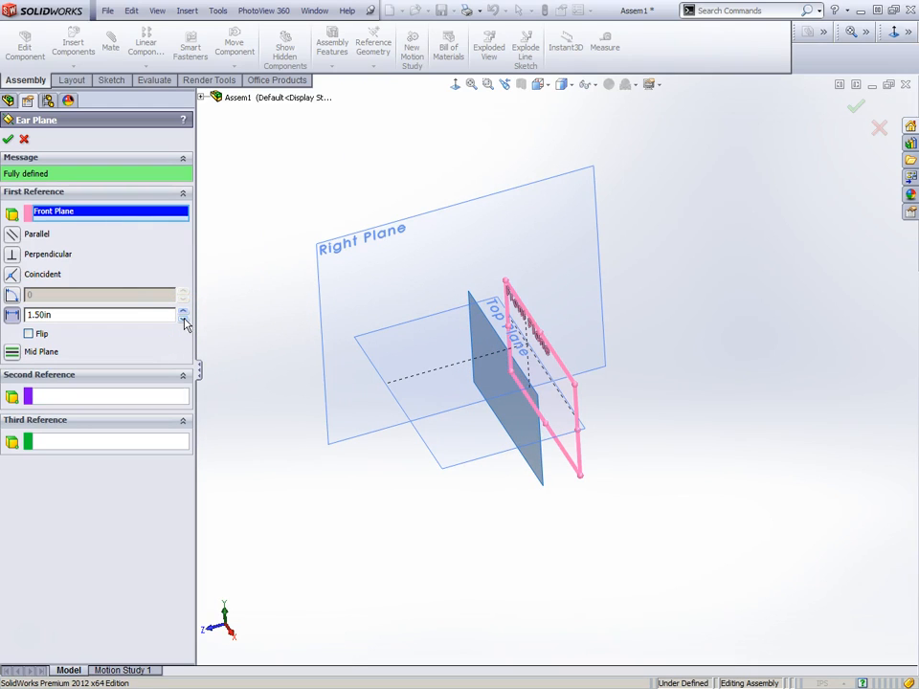
pyautogui.click(7, 140)
# - Move the floating second motor to a spot below and in front of the Leg Plane
pyautogui.moveTo(406, 420); pyautogui.dragTo(517, 385, button='middle')
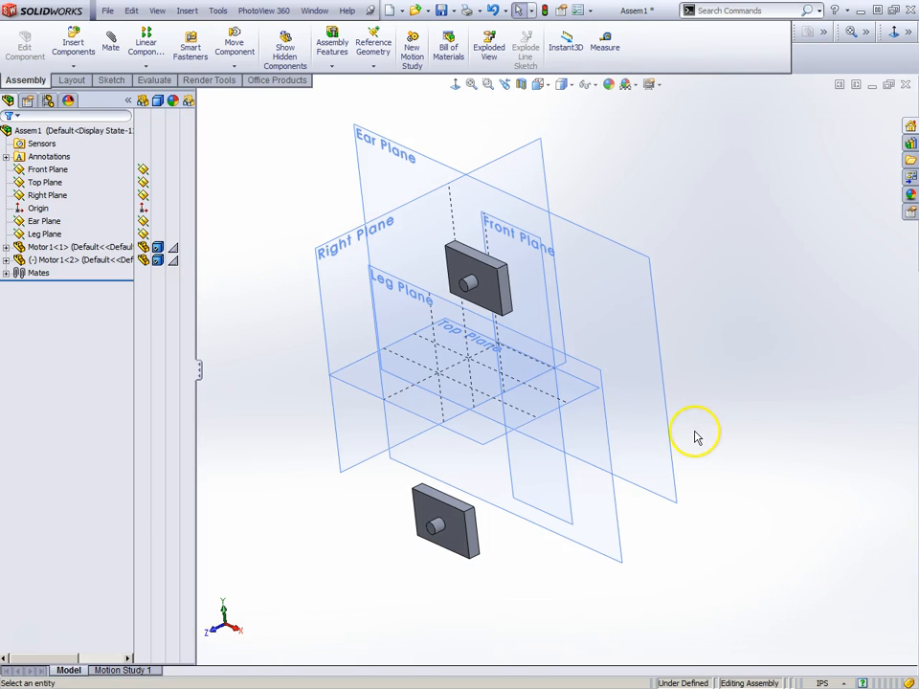
pyautogui.scroll(1, 694, 437)
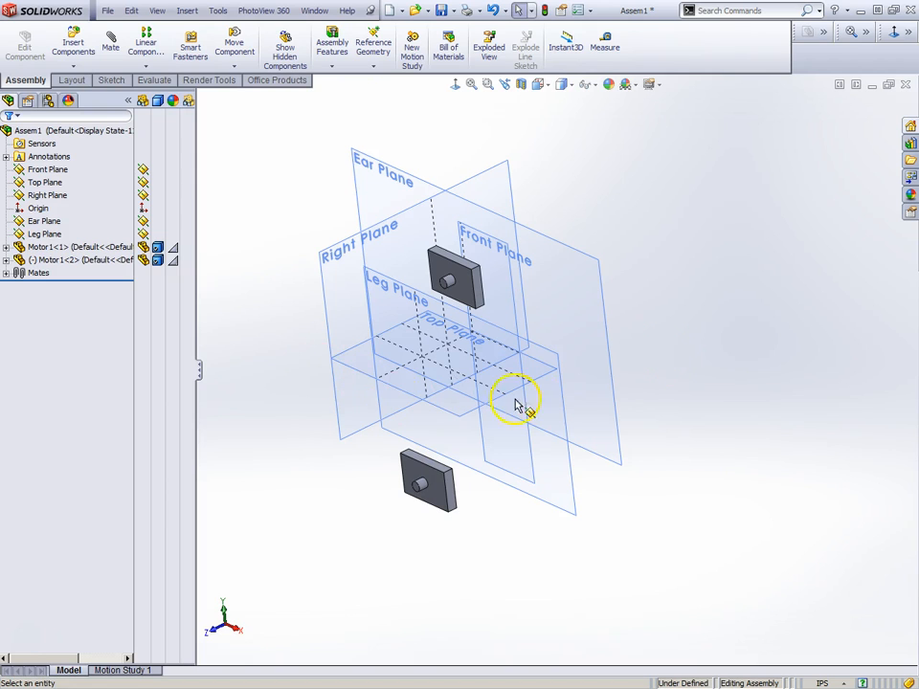
pyautogui.scroll(2, 529, 404)
pyautogui.scroll(-2, 516, 405)
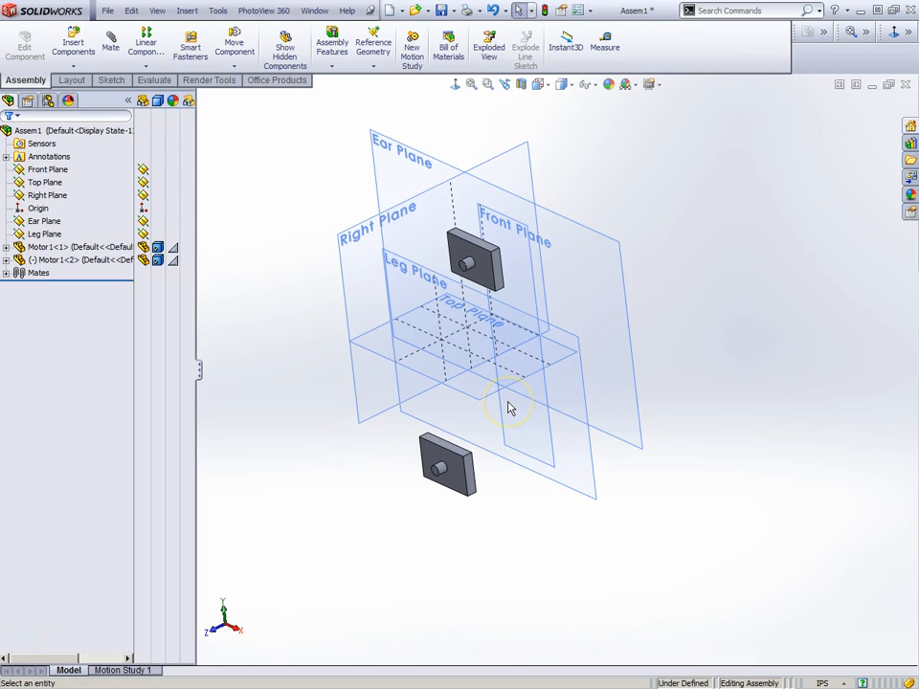
pyautogui.scroll(2, 509, 408)
pyautogui.scroll(-2, 509, 408)
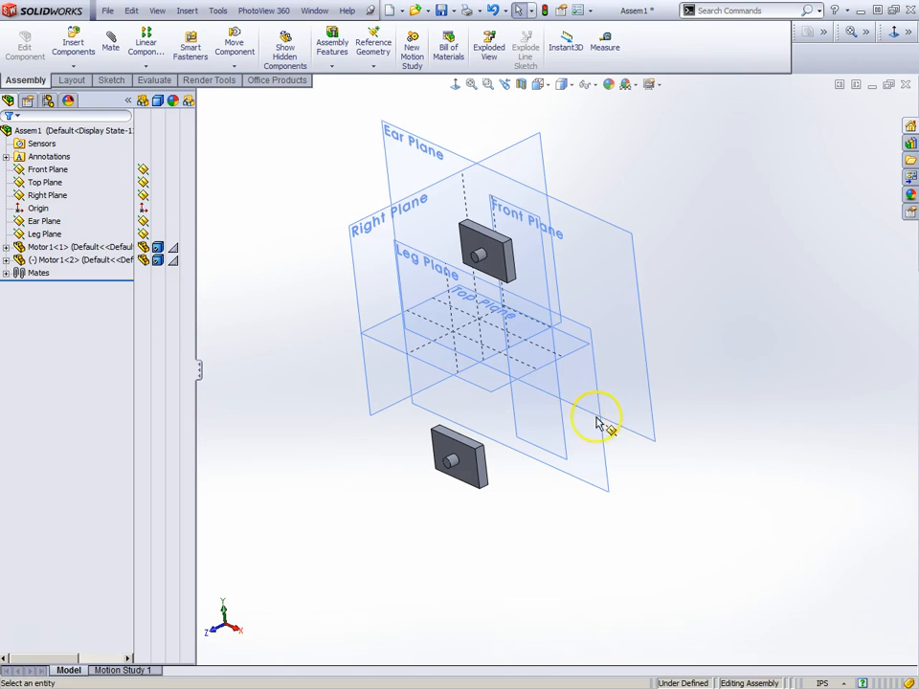
pyautogui.moveTo(457, 480); pyautogui.dragTo(540, 525)
pyautogui.moveTo(557, 393); pyautogui.dragTo(576, 473, button='middle')
pyautogui.moveTo(547, 493); pyautogui.dragTo(509, 486)
pyautogui.moveTo(509, 486); pyautogui.dragTo(499, 517, button='middle')
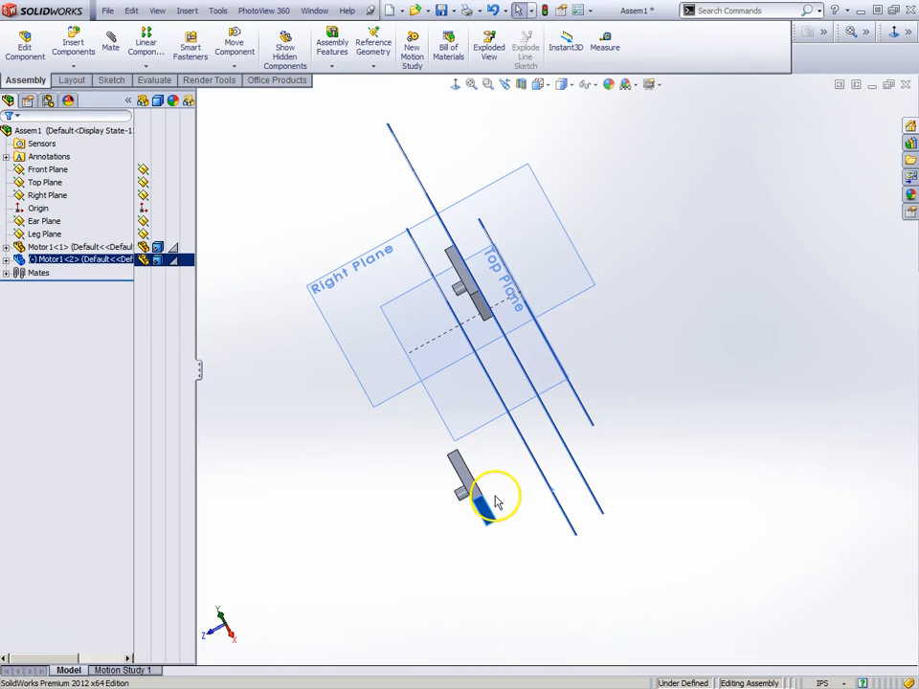
# - Clear the preselected face and mate the second motor's back face coincident with the Leg Plane
pyautogui.click(110, 42)
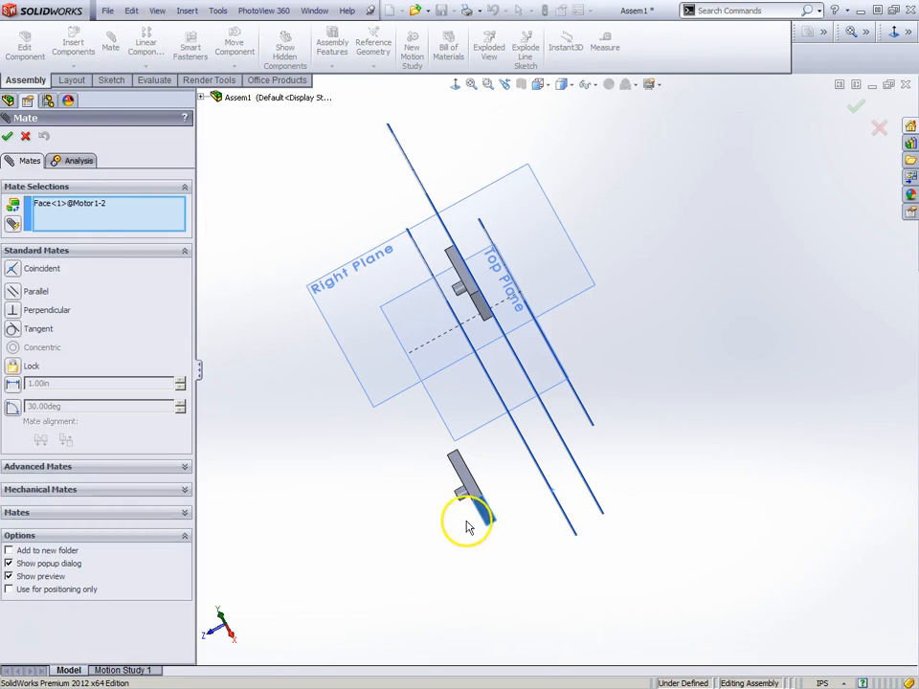
pyautogui.click(97, 207)
pyautogui.rightClick(97, 208)
pyautogui.click(134, 211)
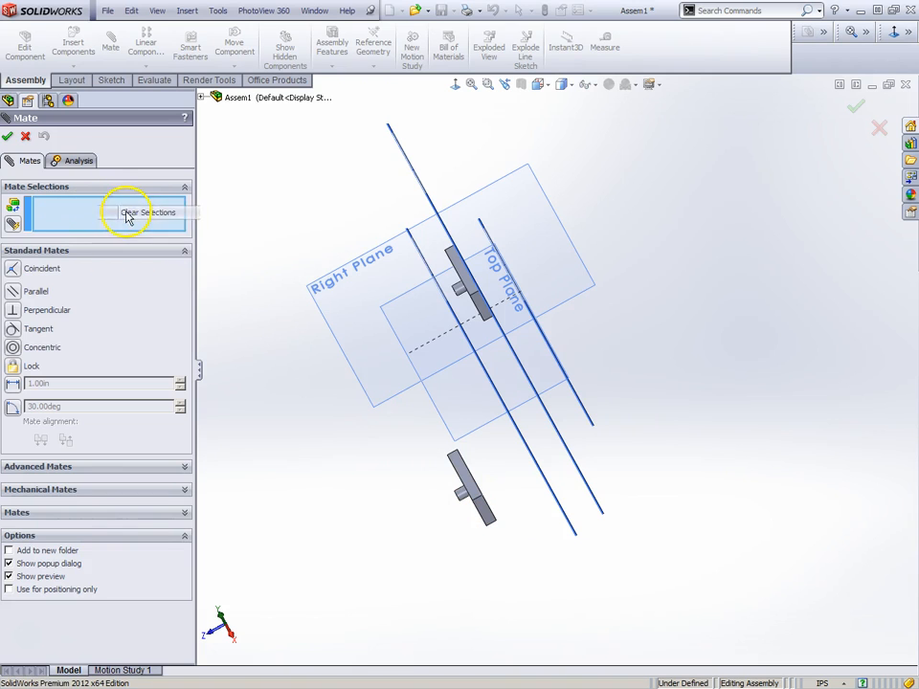
pyautogui.moveTo(588, 536); pyautogui.dragTo(599, 422, button='middle')
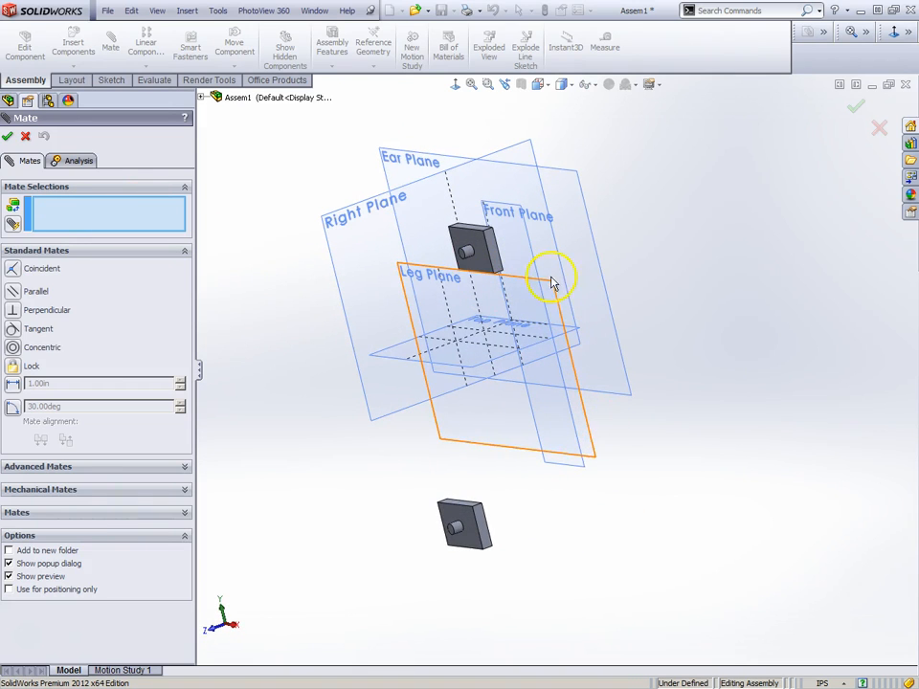
pyautogui.click(595, 455)
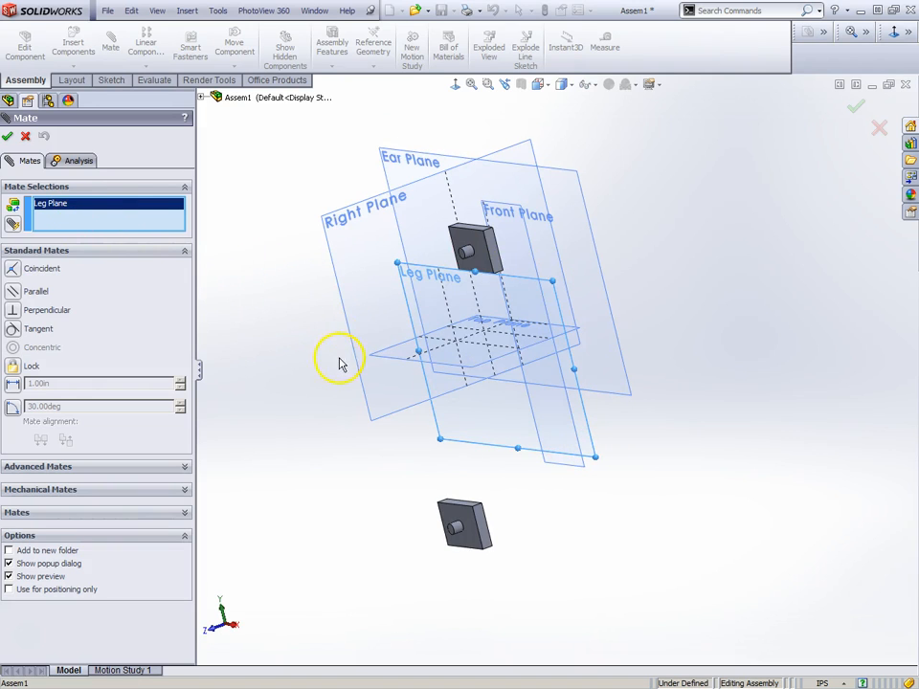
pyautogui.moveTo(340, 364); pyautogui.dragTo(285, 470, button='middle')
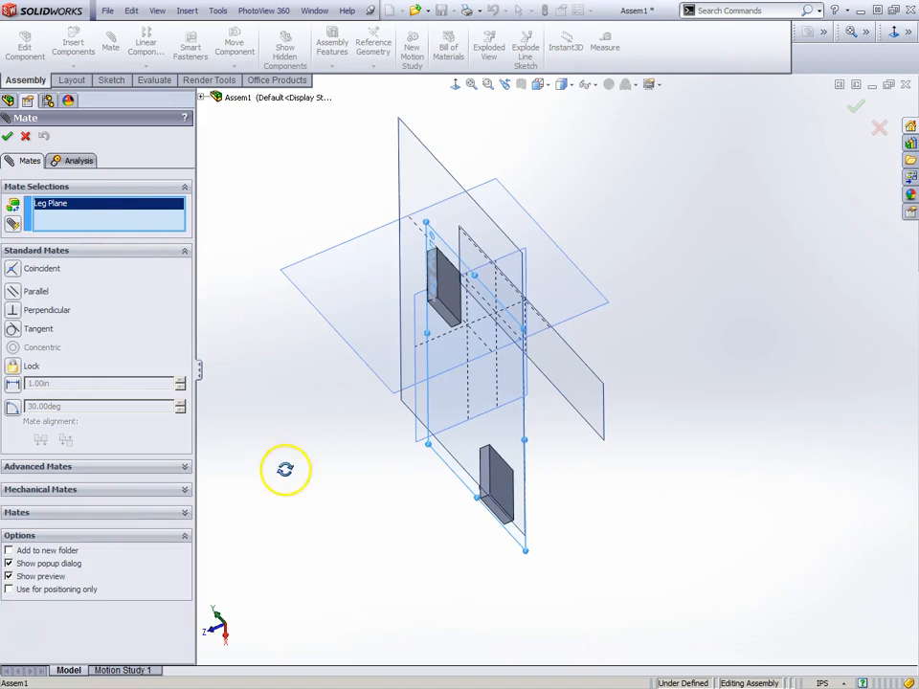
pyautogui.click(508, 484)
pyautogui.moveTo(515, 455); pyautogui.dragTo(567, 404, button='middle')
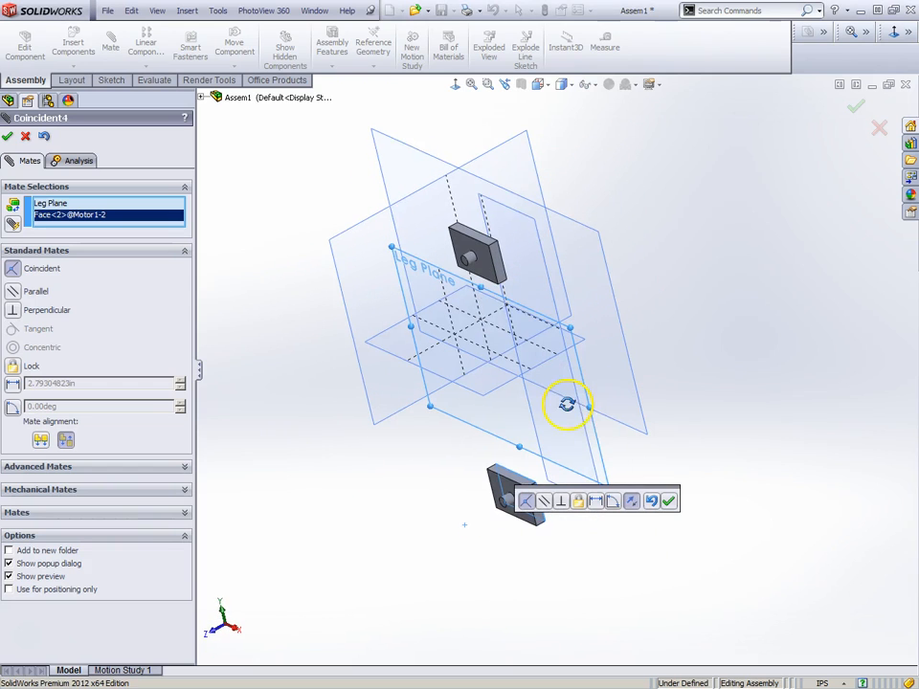
pyautogui.click(669, 502)
# - Slide the second motor upward along the Leg Plane and leave the Mate command
pyautogui.moveTo(519, 490); pyautogui.dragTo(529, 370)
pyautogui.moveTo(534, 410); pyautogui.dragTo(582, 308, button='middle')
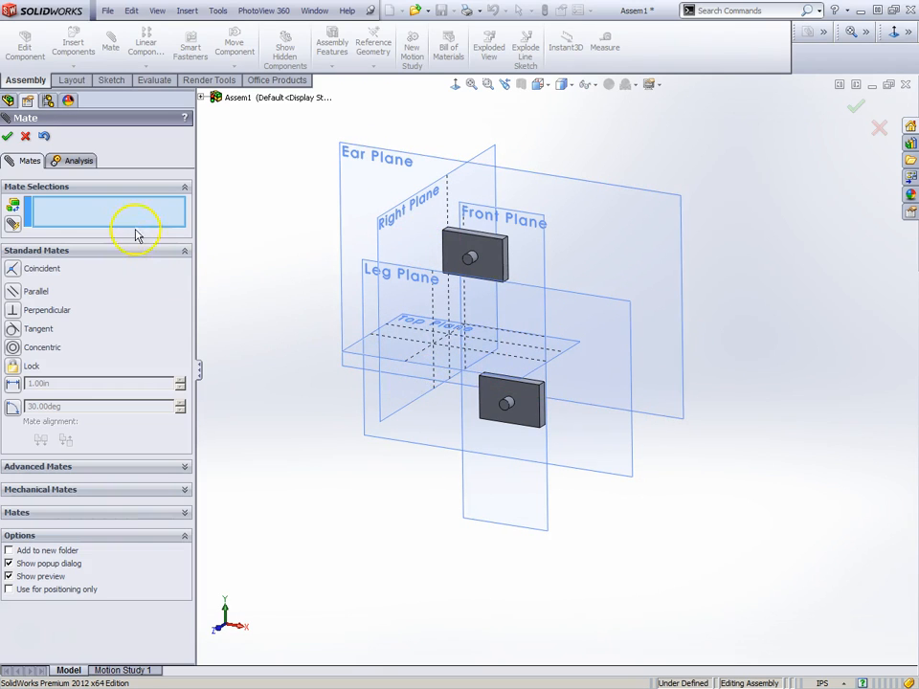
pyautogui.moveTo(344, 307); pyautogui.dragTo(330, 319, button='middle')
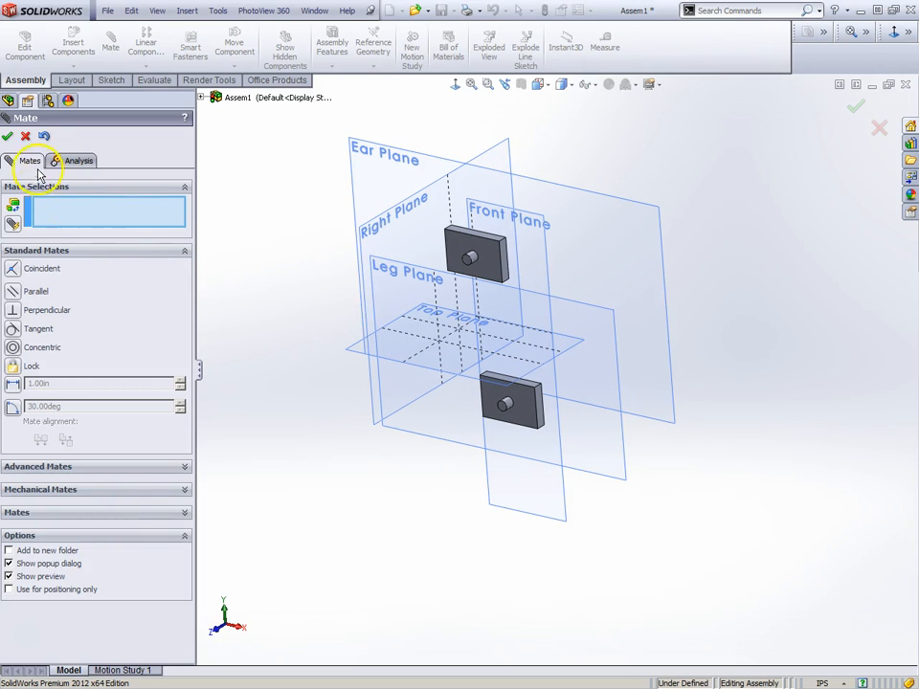
pyautogui.click(27, 139)
# - Hide the Front Plane and slide the second motor along the Leg Plane, farther from the Right Plane
pyautogui.click(352, 244)
pyautogui.moveTo(303, 190); pyautogui.dragTo(302, 194, button='middle')
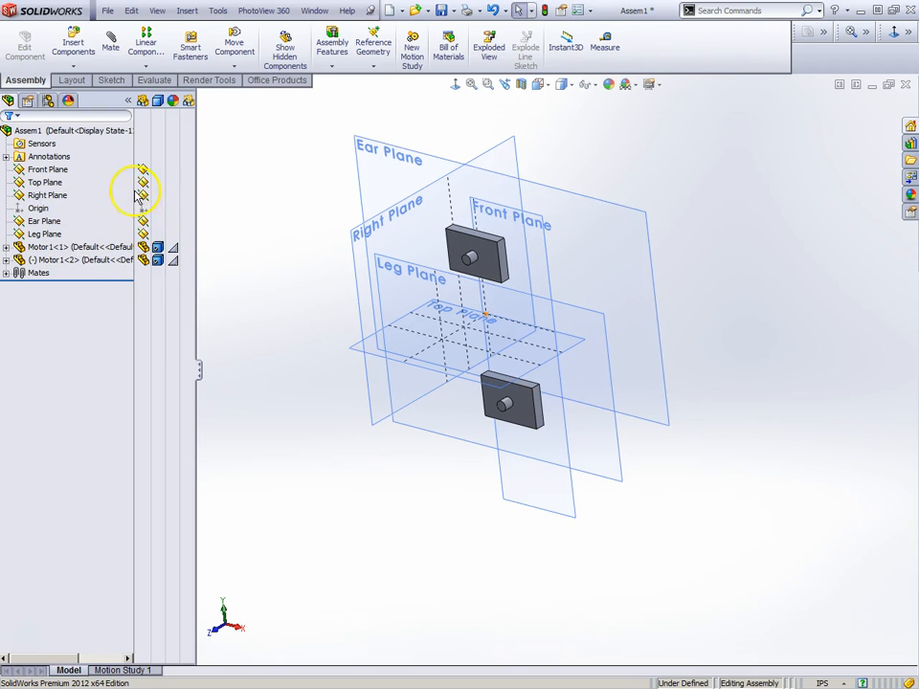
pyautogui.moveTo(431, 375); pyautogui.dragTo(460, 369, button='middle')
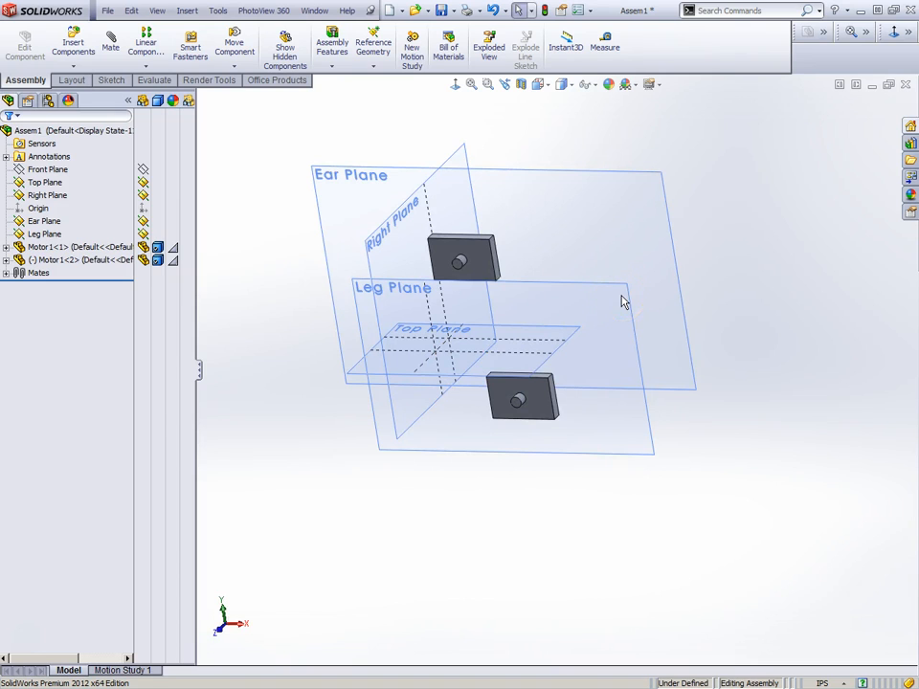
pyautogui.moveTo(614, 292); pyautogui.dragTo(599, 304, button='middle')
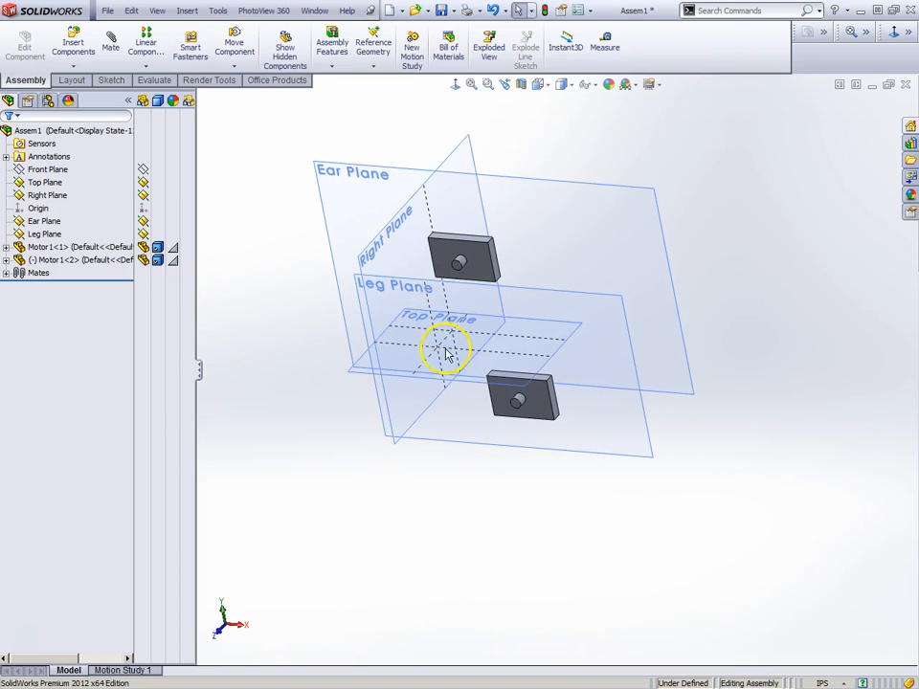
pyautogui.moveTo(478, 475); pyautogui.dragTo(528, 395, button='middle')
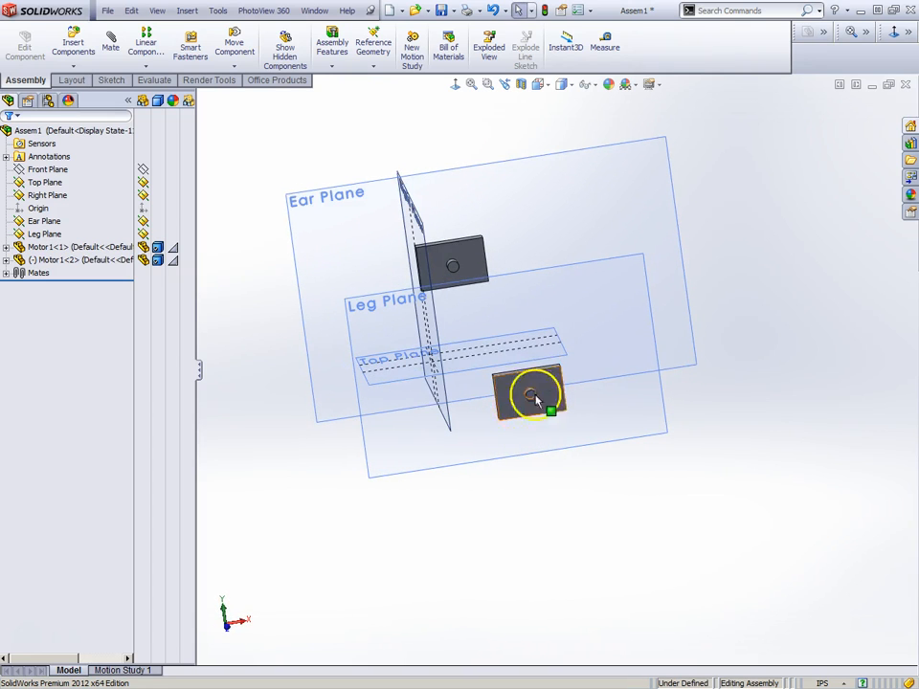
pyautogui.moveTo(505, 411); pyautogui.dragTo(581, 395)
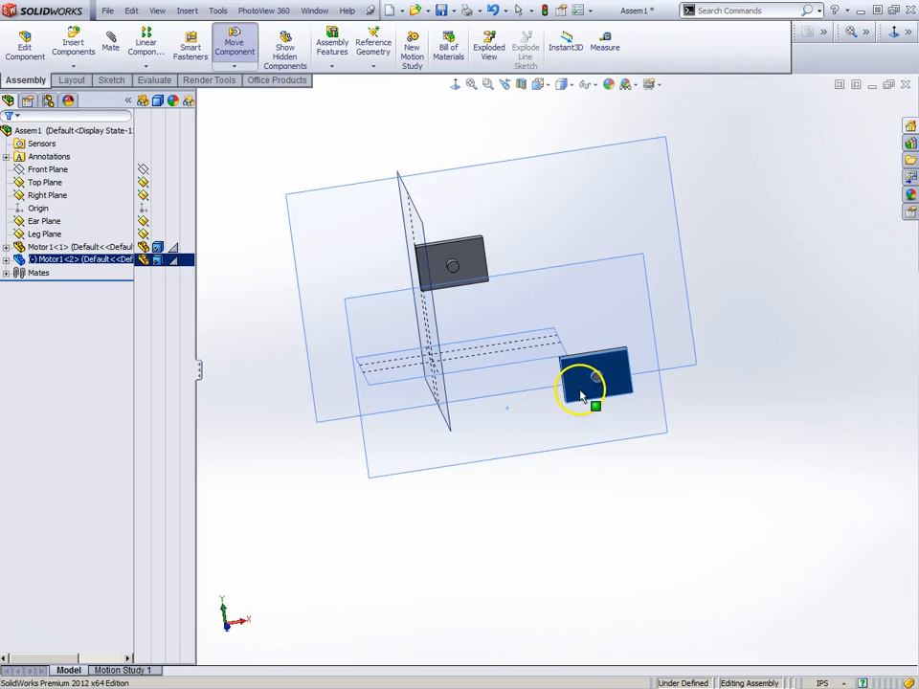
# - Try to mate the second motor's front face to the Right Plane, and clear the mate selections
pyautogui.click(109, 42)
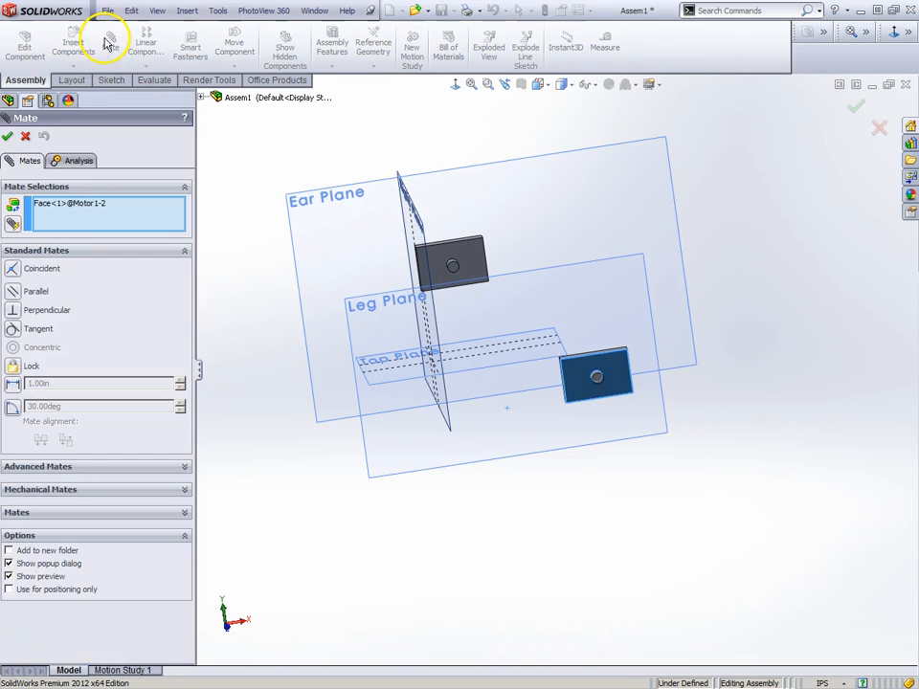
pyautogui.moveTo(618, 369); pyautogui.dragTo(537, 417, button='middle')
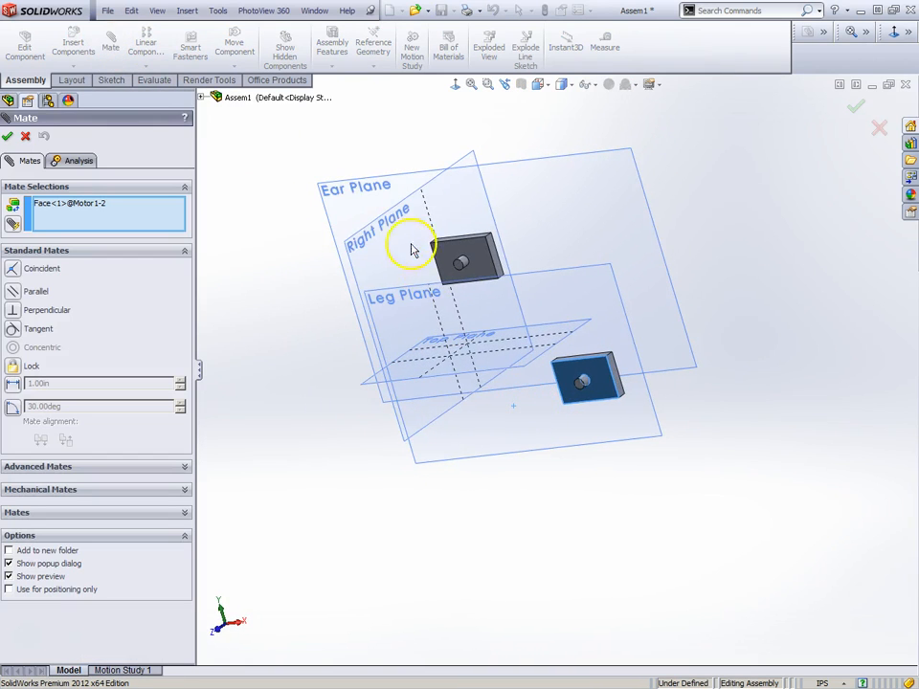
pyautogui.click(374, 232)
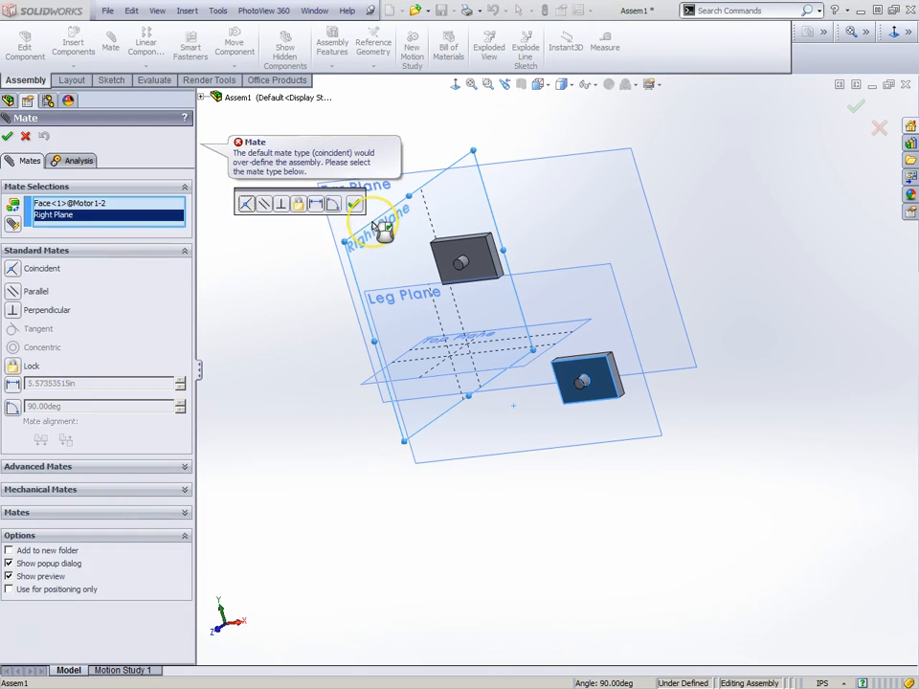
pyautogui.rightClick(139, 214)
pyautogui.click(189, 224)
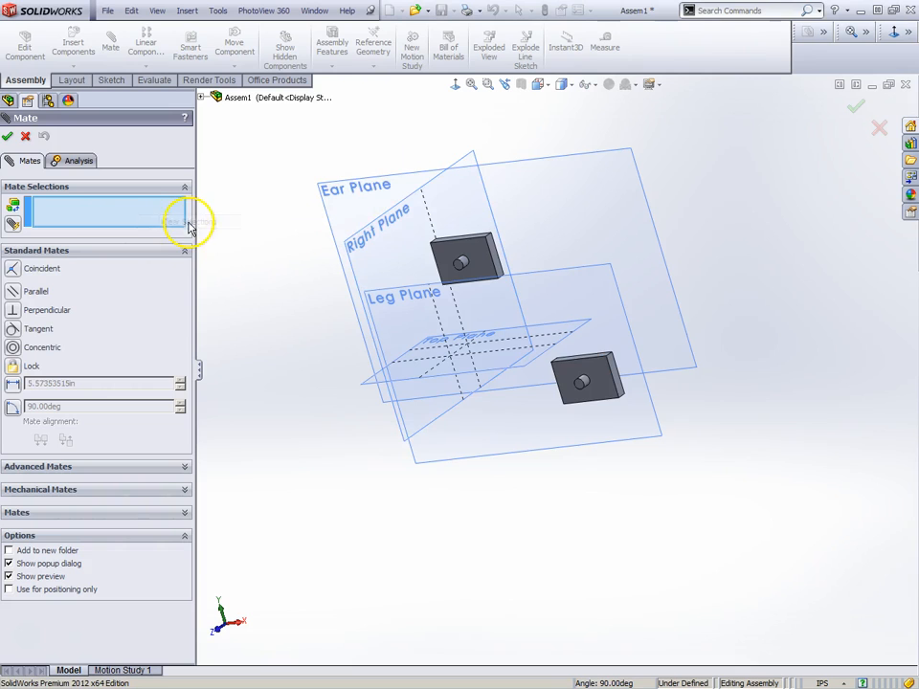
# - Mate the second motor's side face to the Right Plane with a distance of 6 in
pyautogui.click(362, 238)
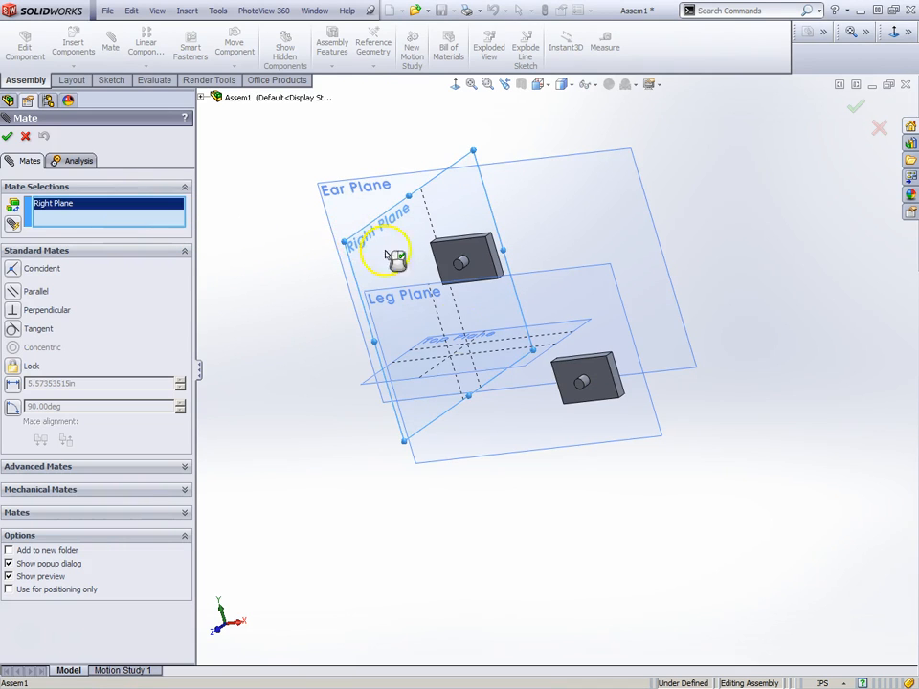
pyautogui.moveTo(523, 361); pyautogui.dragTo(619, 353, button='middle')
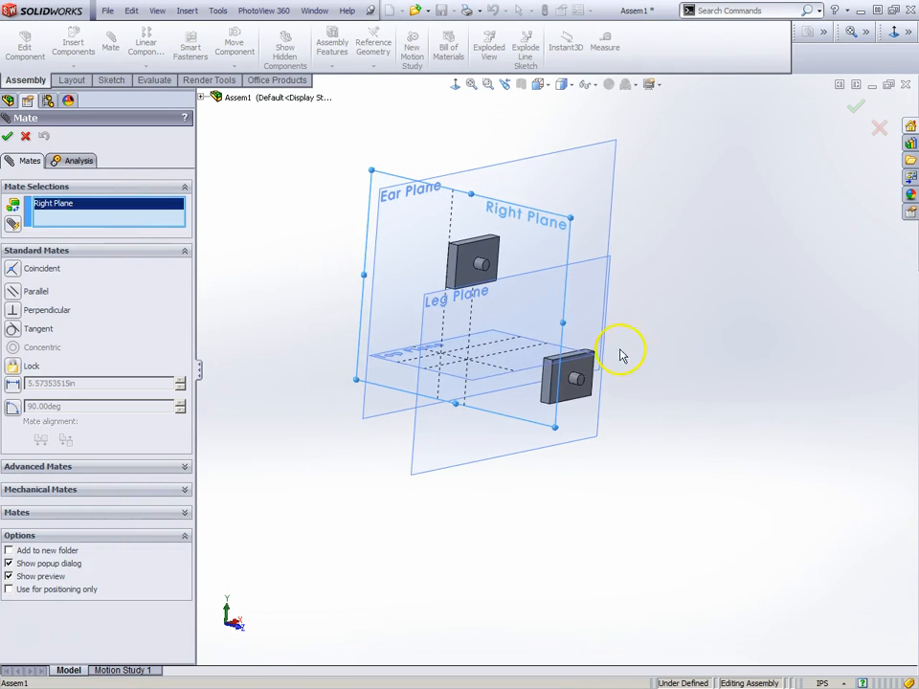
pyautogui.click(549, 383)
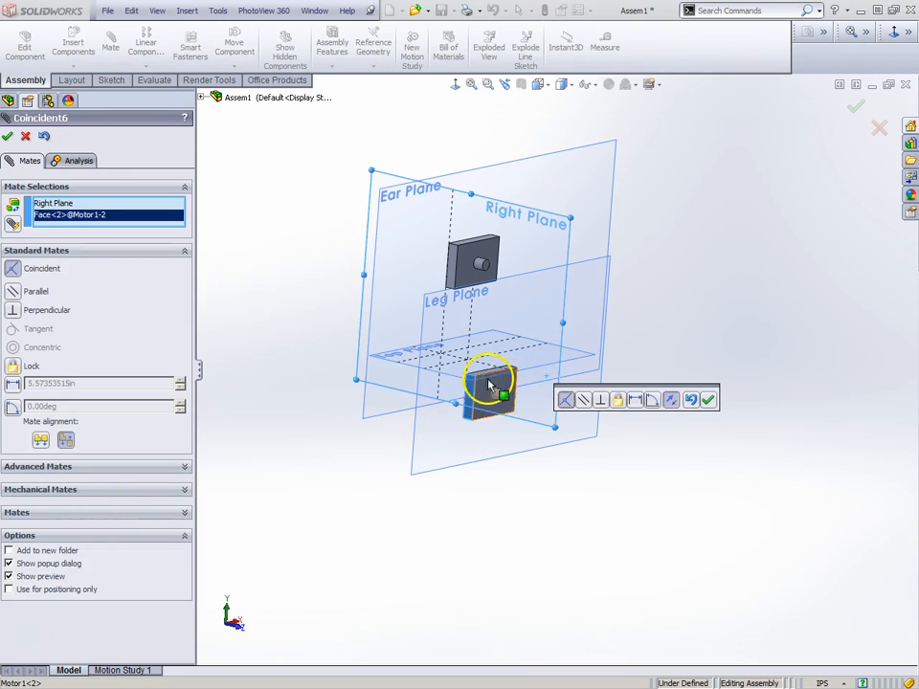
pyautogui.moveTo(294, 228); pyautogui.dragTo(192, 412, button='middle')
pyautogui.moveTo(320, 362); pyautogui.dragTo(334, 283, button='middle')
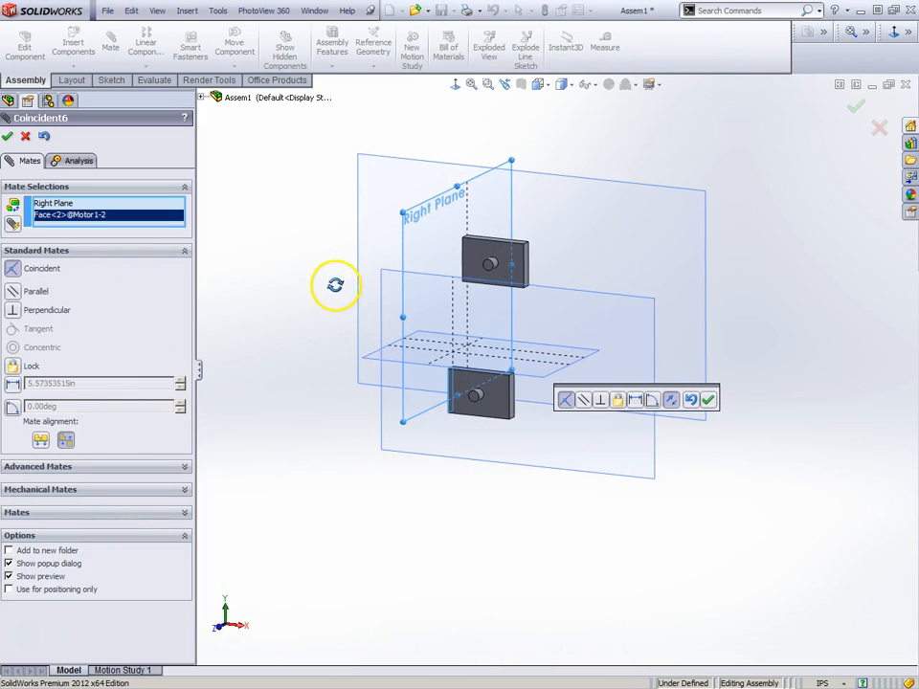
pyautogui.click(25, 382)
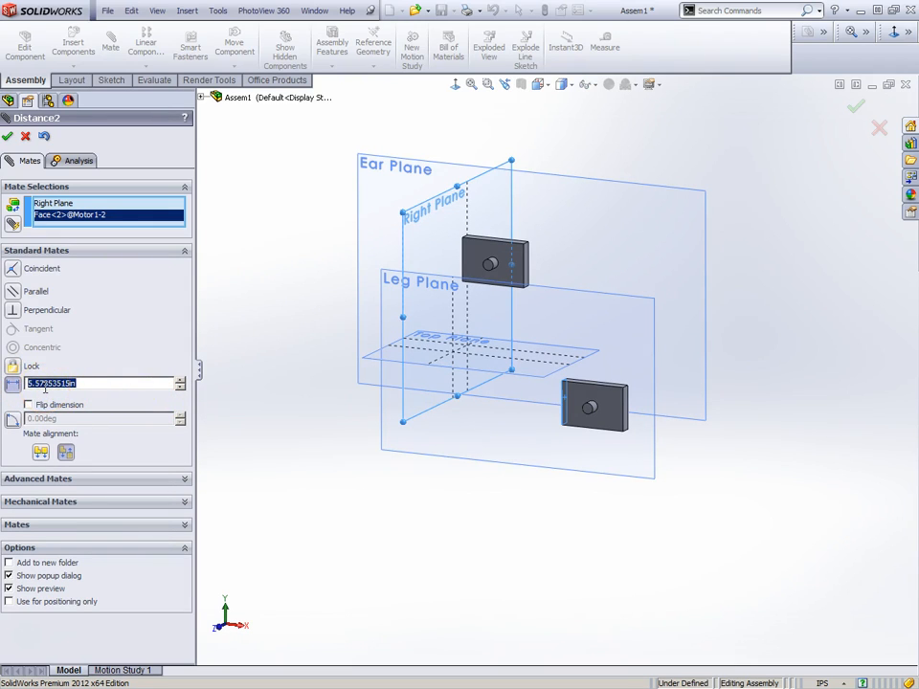
pyautogui.write('5')
pyautogui.press('Return')
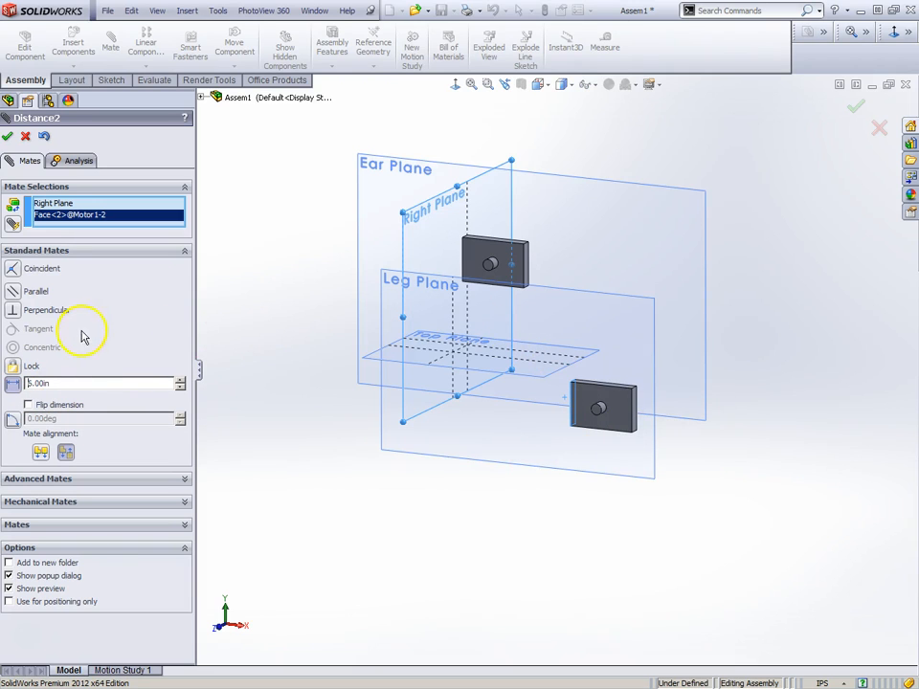
pyautogui.scroll(1, 70, 382)
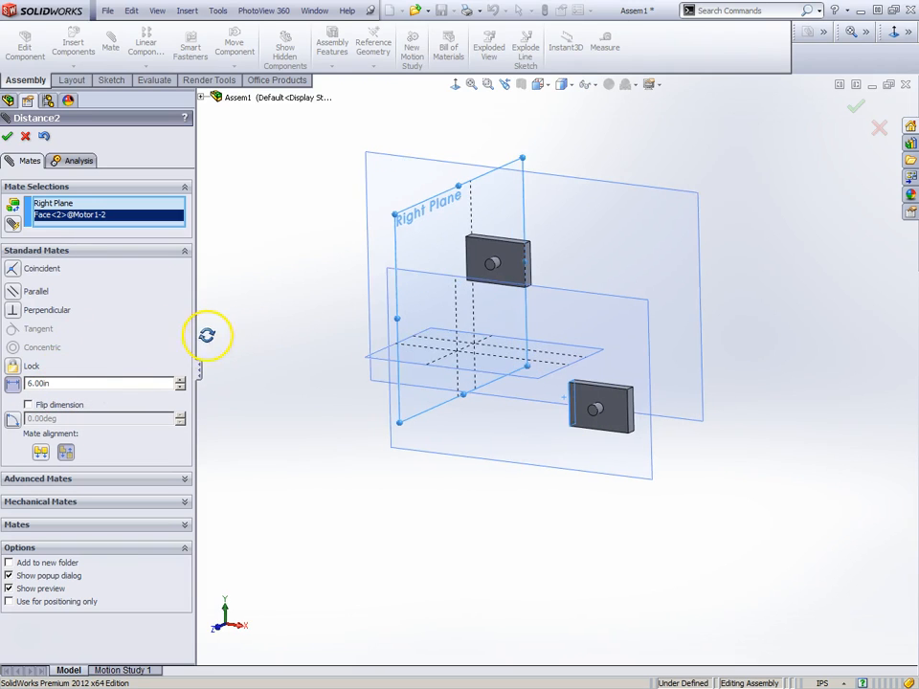
pyautogui.click(8, 137)
# - Slide the second motor upward along the Leg Plane and pair its bottom face with the Top Plane for a mate
pyautogui.moveTo(617, 421); pyautogui.dragTo(594, 370)
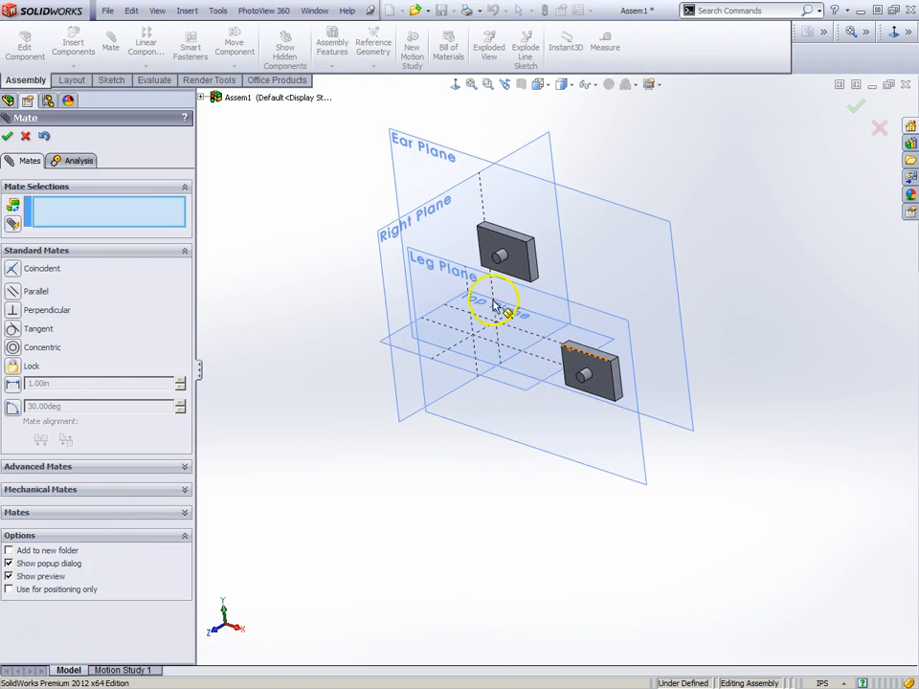
pyautogui.moveTo(501, 281); pyautogui.dragTo(489, 302, button='middle')
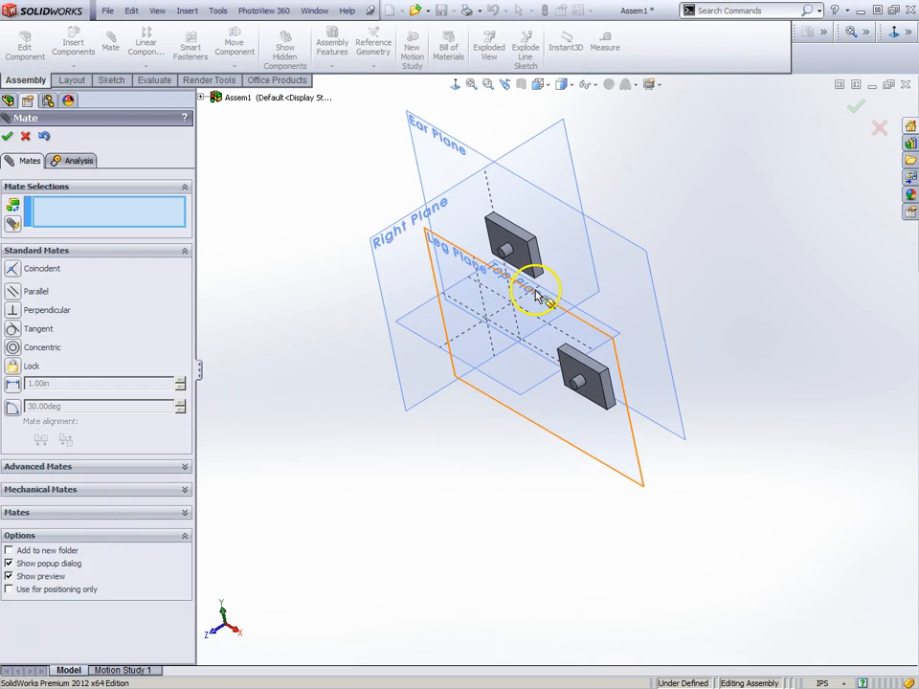
pyautogui.click(427, 311)
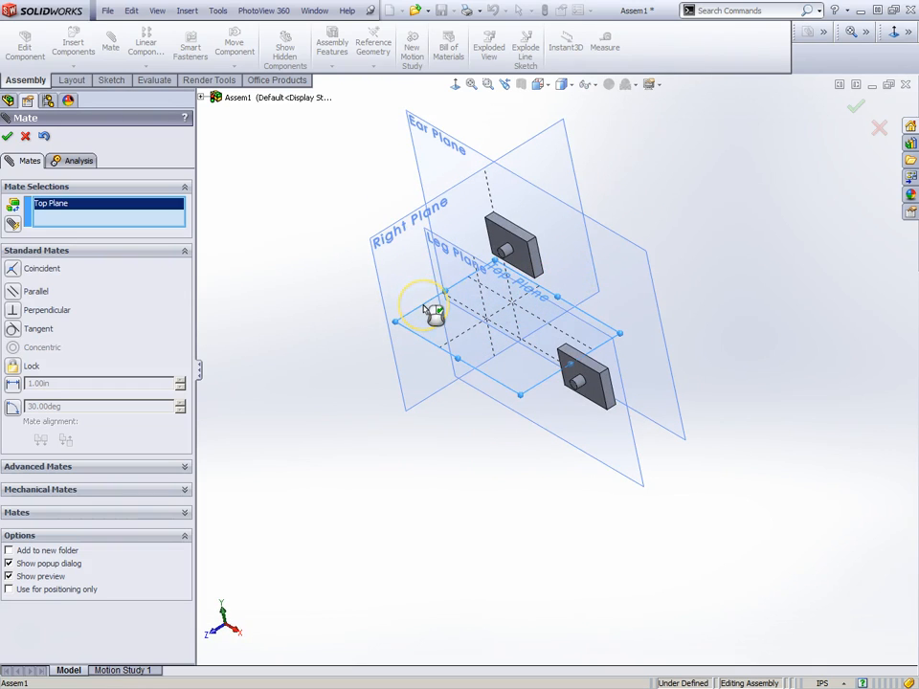
pyautogui.moveTo(513, 375); pyautogui.dragTo(536, 151, button='middle')
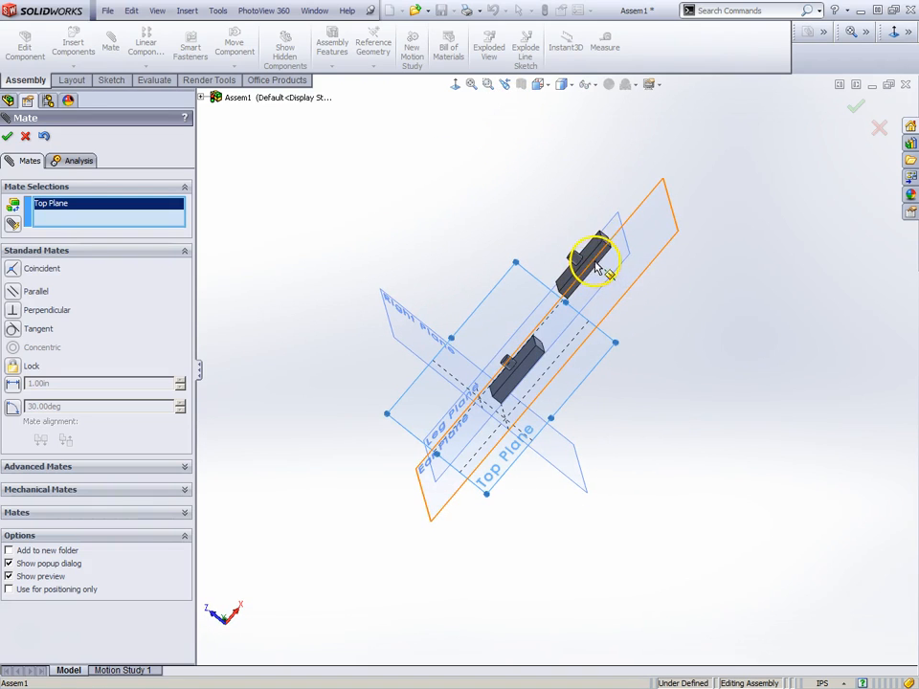
pyautogui.scroll(-3, 594, 258)
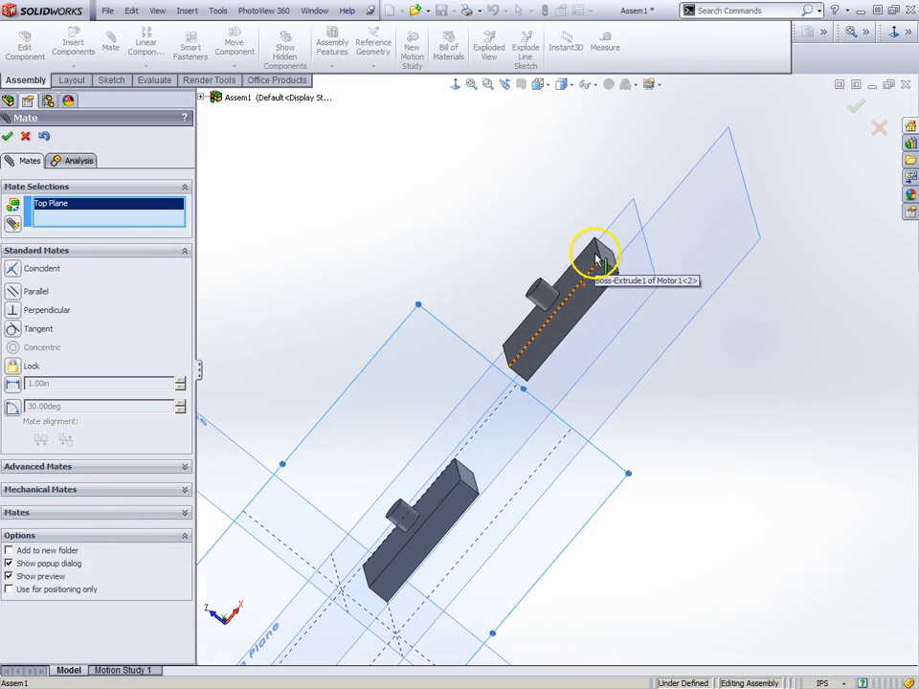
pyautogui.click(586, 306)
pyautogui.moveTo(581, 256); pyautogui.dragTo(570, 466, button='middle')
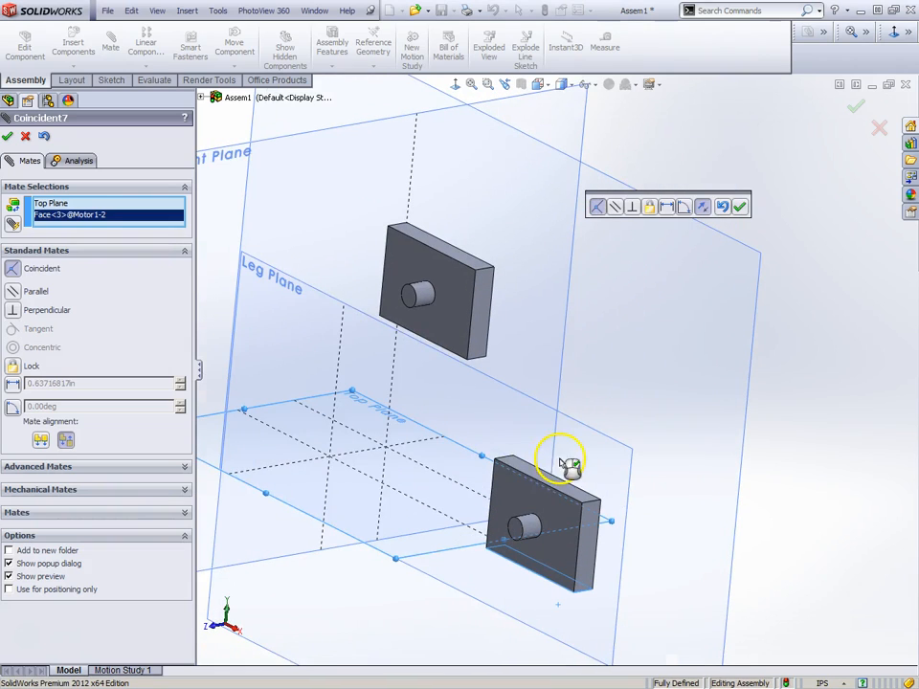
pyautogui.moveTo(204, 492); pyautogui.dragTo(250, 442, button='middle')
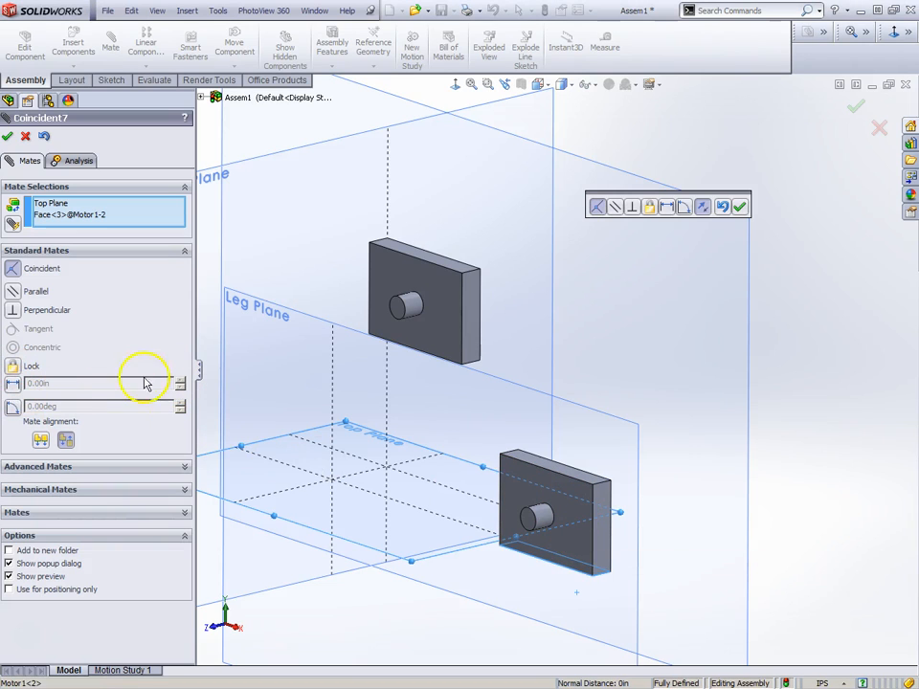
# - Make the Top Plane mate a 1 in distance with the dimension unflipped, accept it and leave the Mate command
pyautogui.click(14, 382)
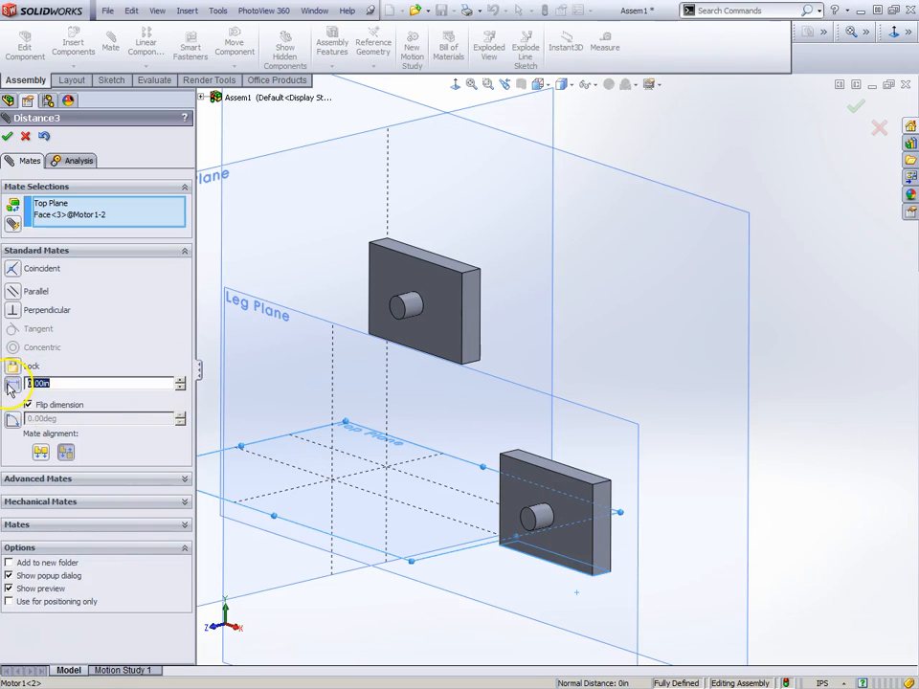
pyautogui.click(181, 380)
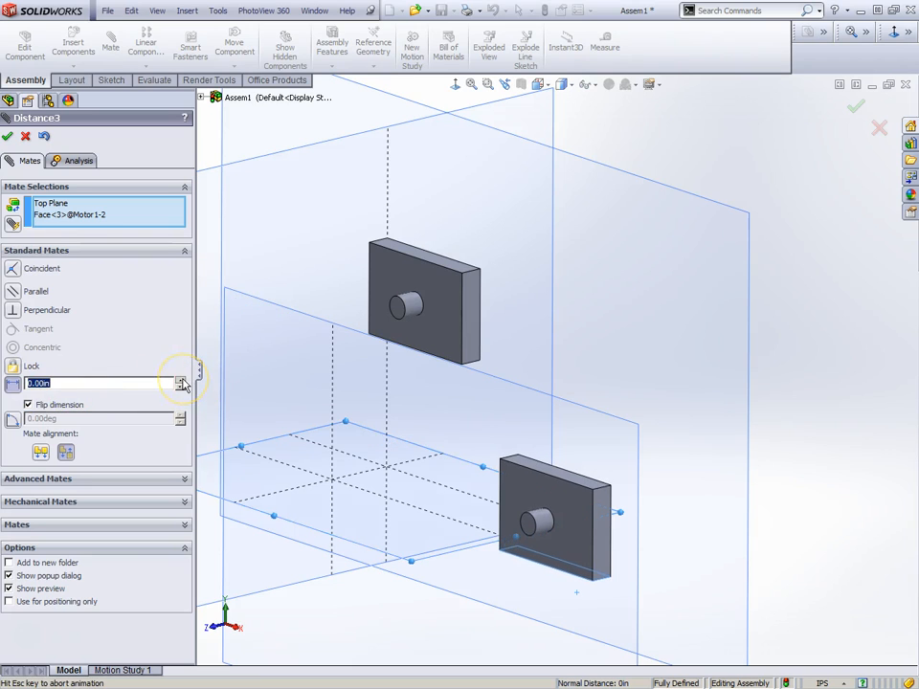
pyautogui.click(28, 405)
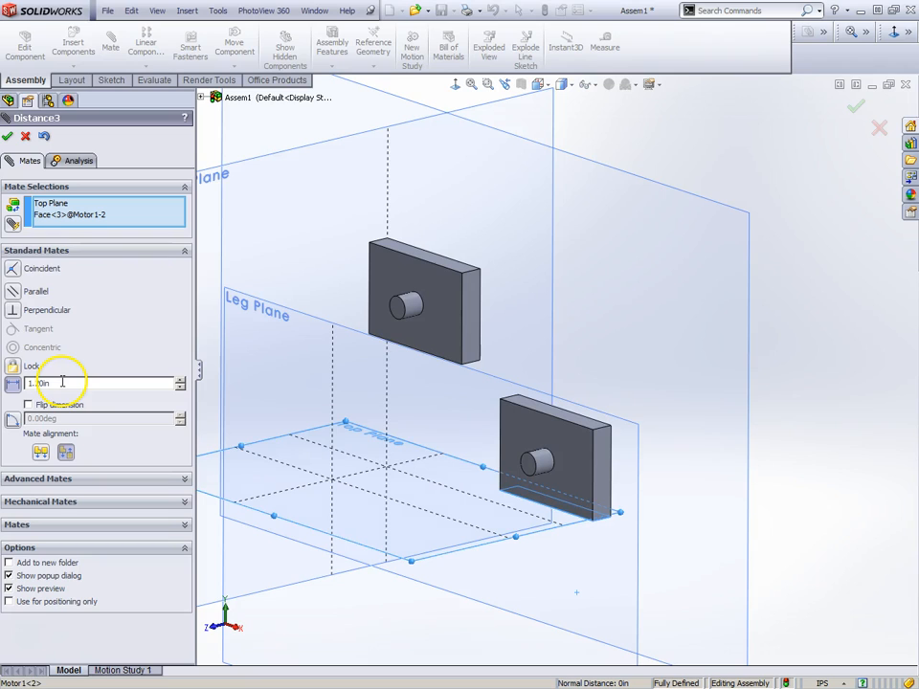
pyautogui.moveTo(62, 382); pyautogui.dragTo(30, 388)
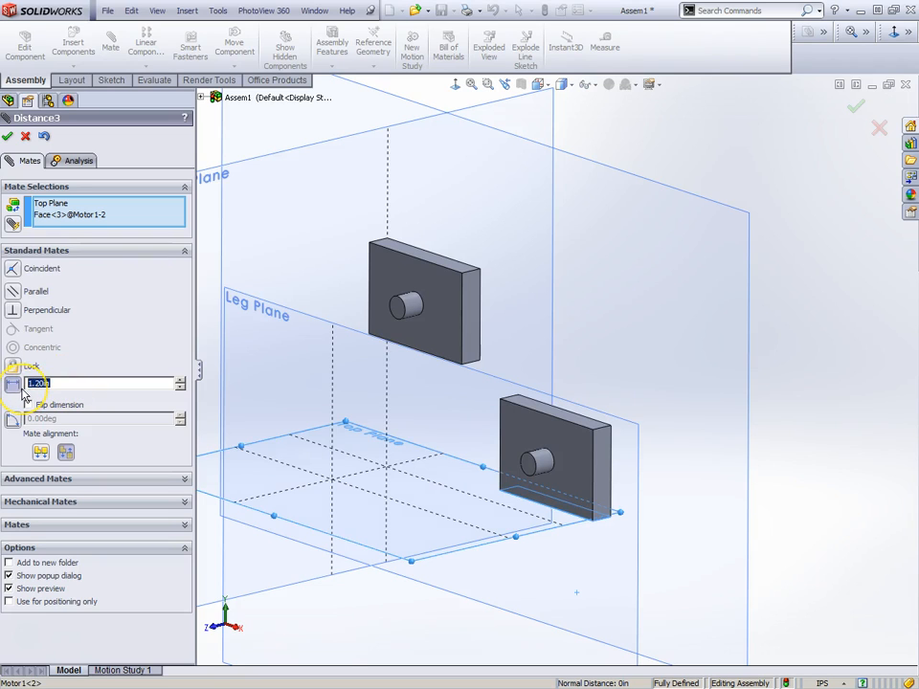
pyautogui.write('1.0')
pyautogui.press('Return')
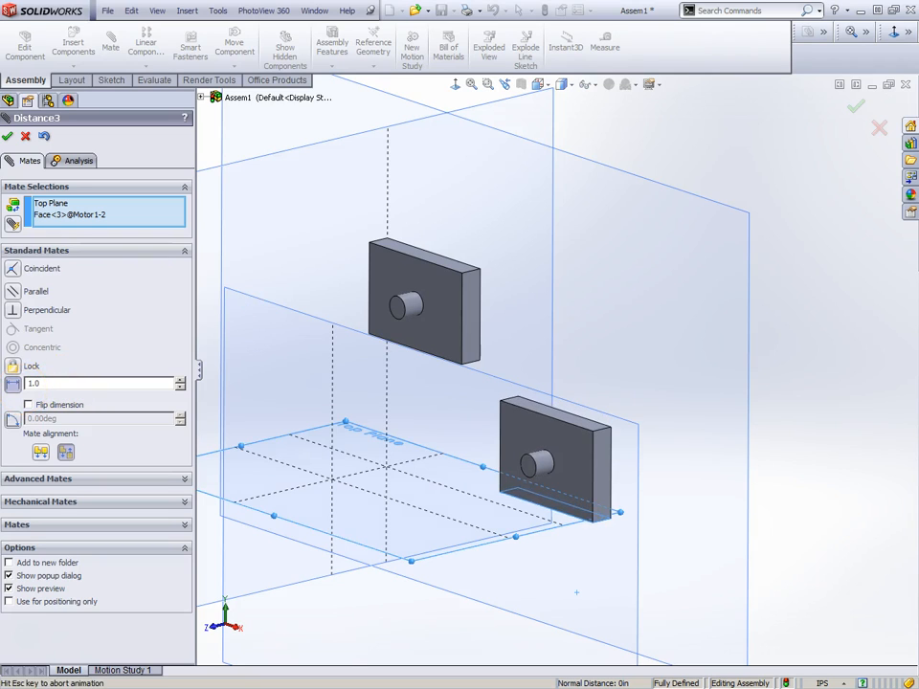
pyautogui.click(9, 136)
pyautogui.click(8, 137)
# - Check whether the second motor can still be moved and examine both motors' positions relative to the reference planes
pyautogui.moveTo(549, 476); pyautogui.dragTo(575, 462)
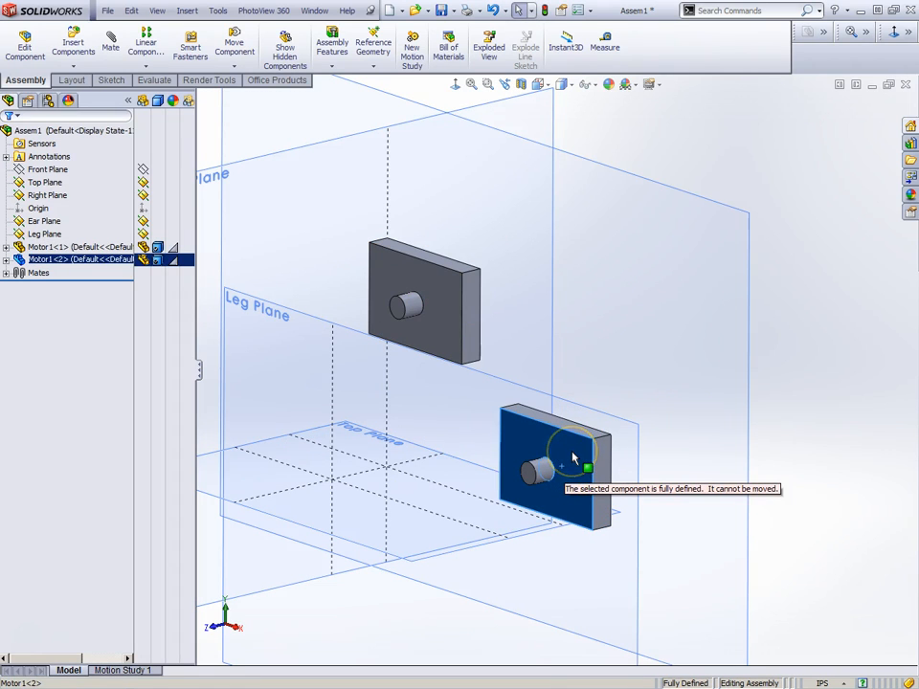
pyautogui.moveTo(613, 378); pyautogui.dragTo(635, 364, button='middle')
pyautogui.moveTo(521, 345)
pyautogui.mouseDown(button='middle')
pyautogui.moveTo(515, 362)
pyautogui.moveTo(522, 354)
pyautogui.mouseUp(button='middle')
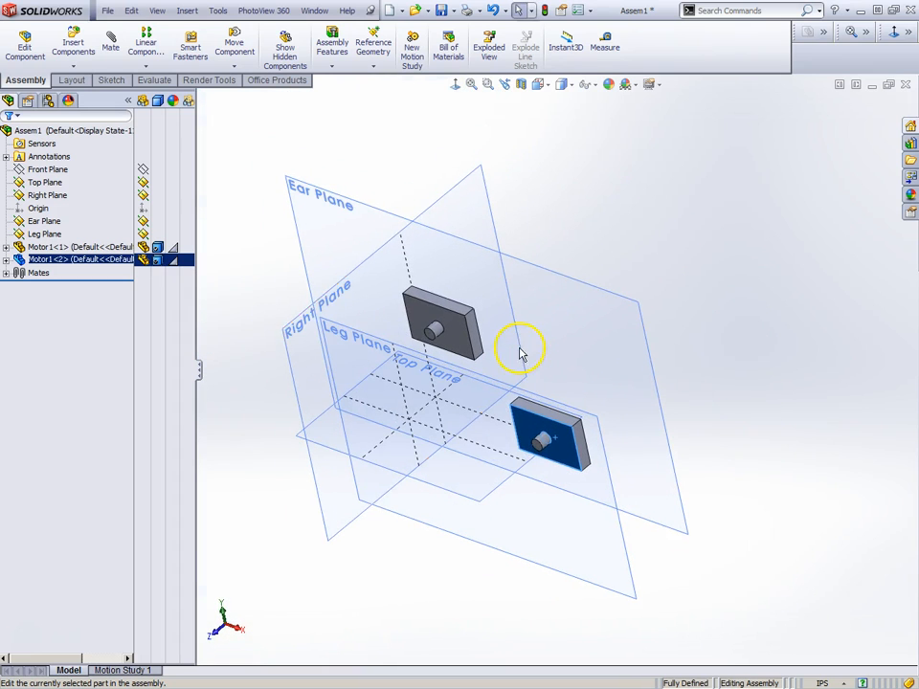
pyautogui.click(457, 333)
pyautogui.click(785, 206)
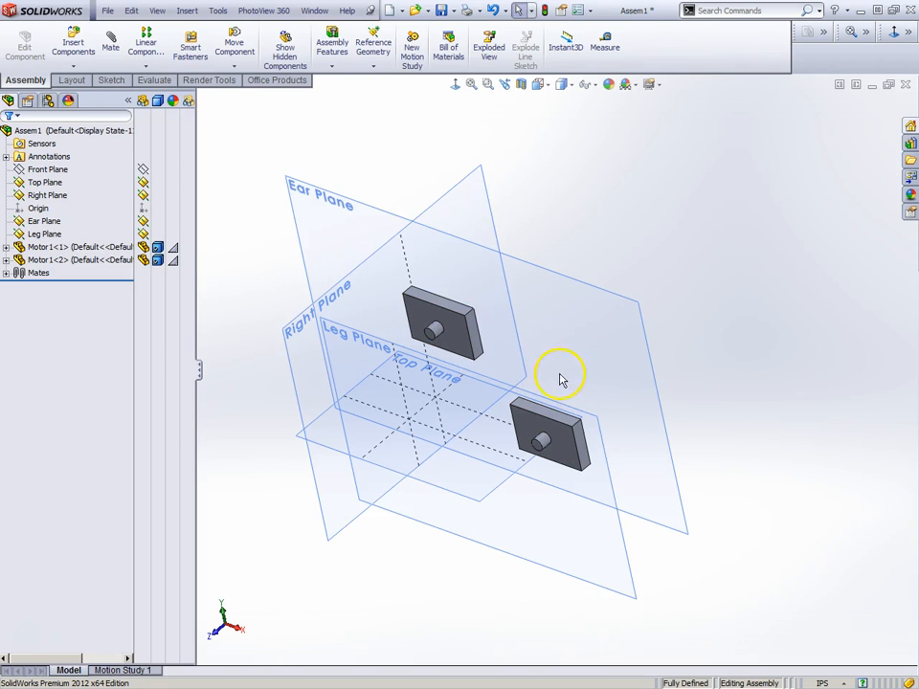
pyautogui.moveTo(548, 381); pyautogui.dragTo(614, 362, button='middle')
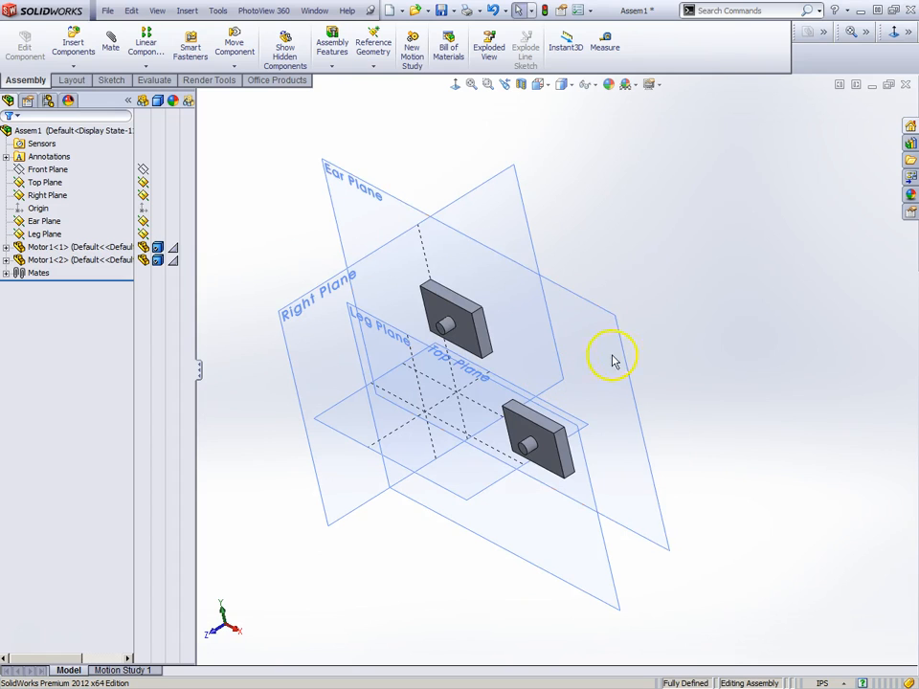
pyautogui.moveTo(687, 378)
pyautogui.mouseDown(button='middle')
pyautogui.moveTo(707, 357)
pyautogui.moveTo(701, 374)
pyautogui.mouseUp(button='middle')
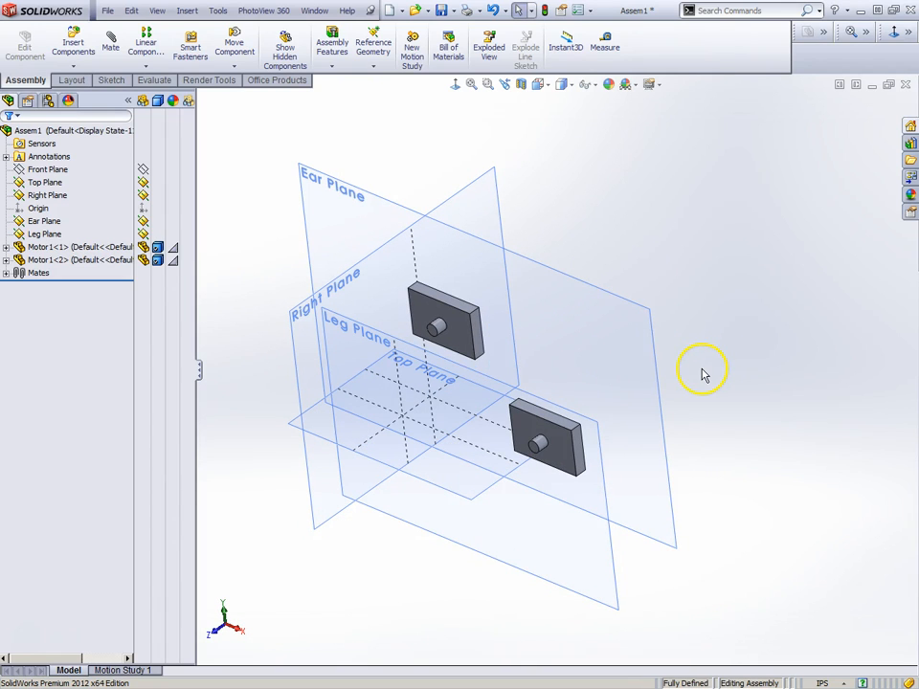
pyautogui.moveTo(564, 392)
pyautogui.mouseDown(button='middle')
pyautogui.moveTo(576, 379)
pyautogui.moveTo(562, 389)
pyautogui.mouseUp(button='middle')
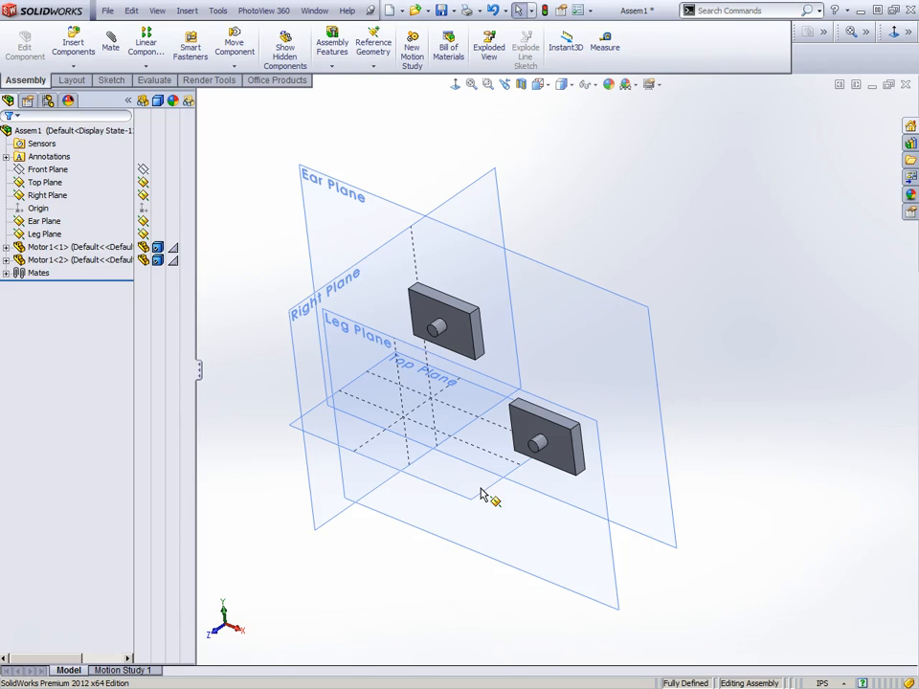
pyautogui.click(734, 605)
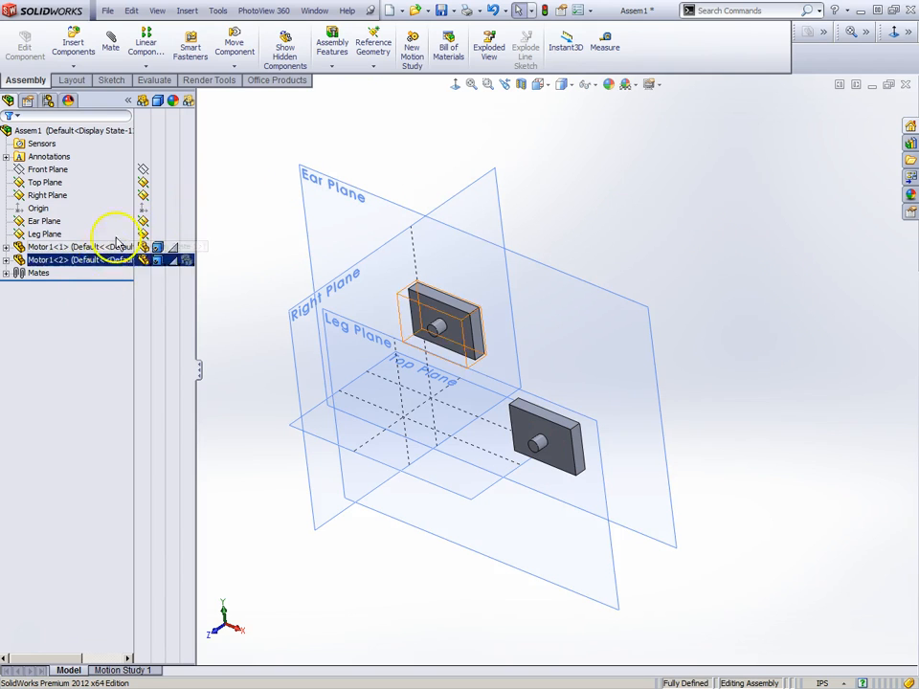
# - Show the Front Plane and enlarge it on all four sides so it extends beyond both motors and the other planes
pyautogui.click(144, 170)
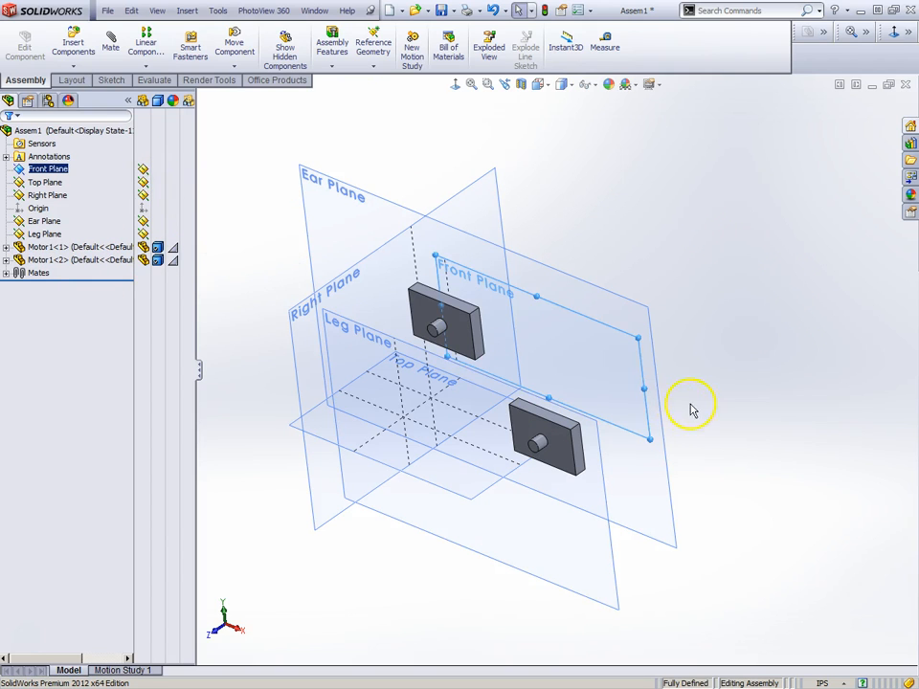
pyautogui.moveTo(645, 389); pyautogui.dragTo(818, 453)
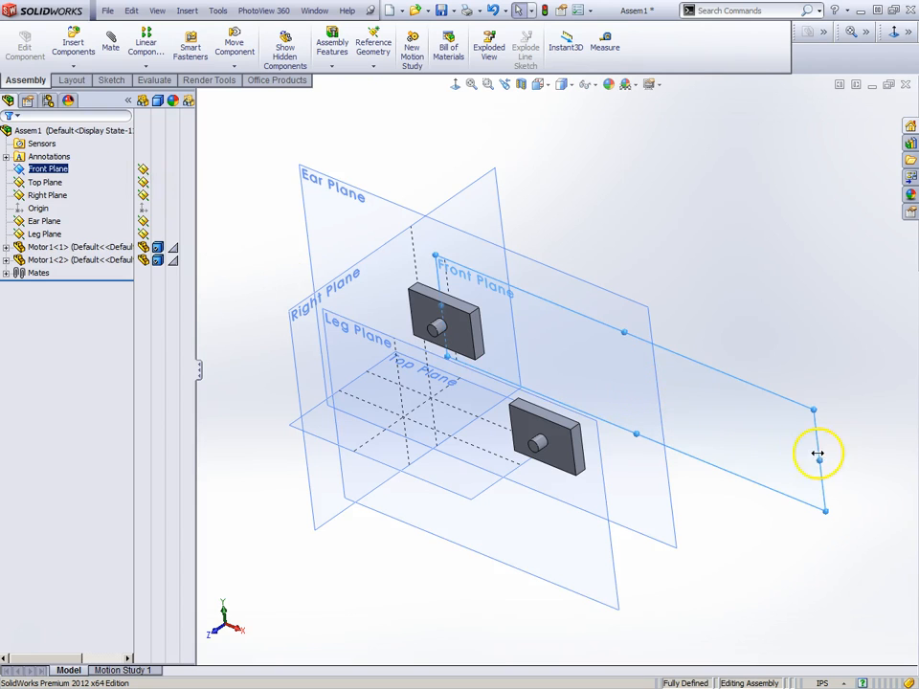
pyautogui.moveTo(627, 293); pyautogui.dragTo(634, 178)
pyautogui.moveTo(638, 436); pyautogui.dragTo(657, 597)
pyautogui.moveTo(437, 307); pyautogui.dragTo(257, 284)
pyautogui.scroll(-3, 484, 330)
pyautogui.moveTo(476, 328); pyautogui.dragTo(604, 333, button='middle')
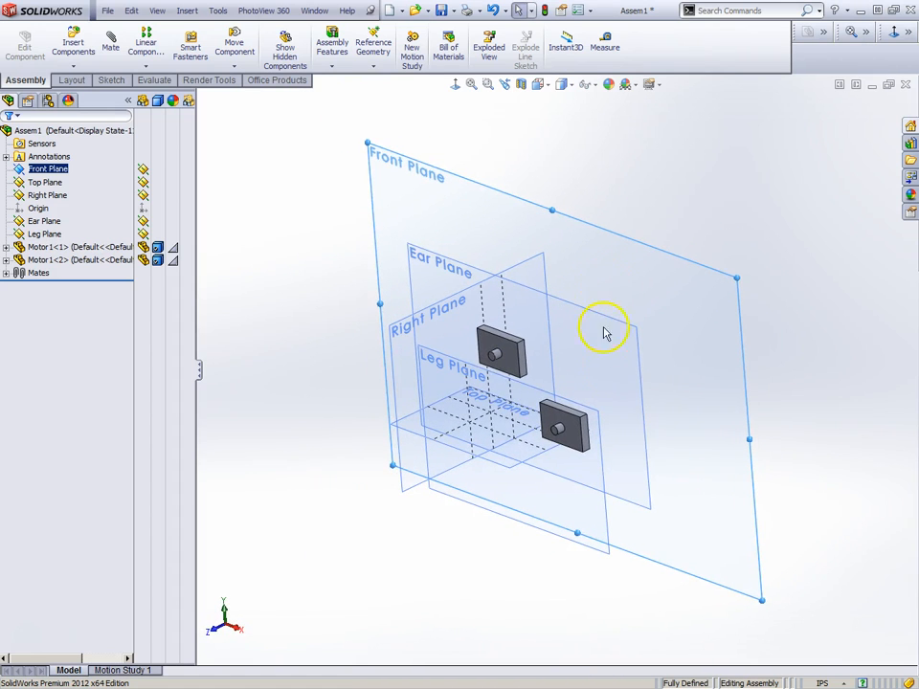
pyautogui.click(681, 175)
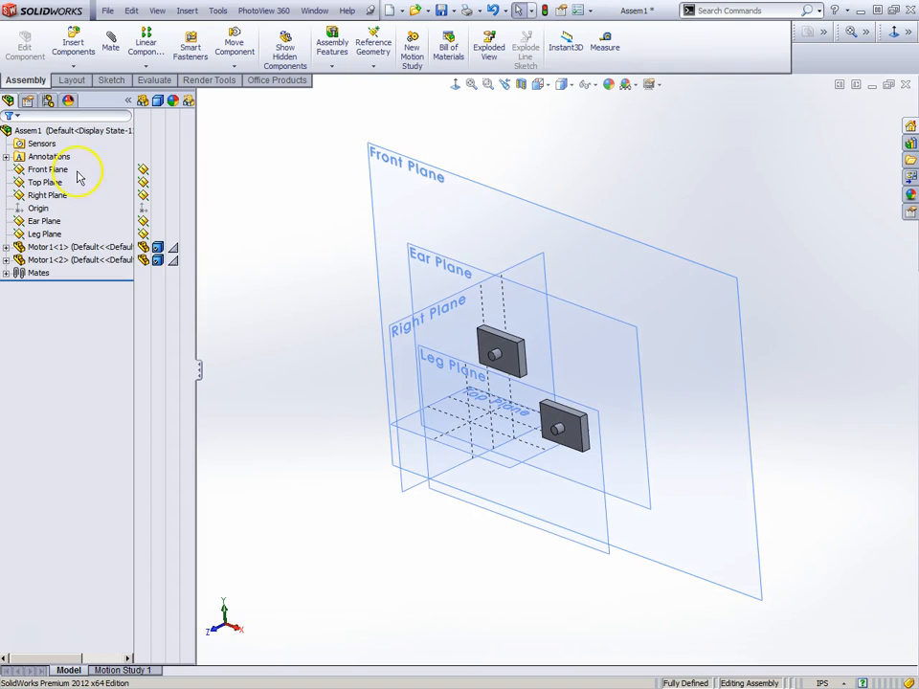
# - Insert a new part in the assembly on the Front Plane, exit its sketch and return to assembly editing
pyautogui.click(186, 10)
pyautogui.moveTo(231, 34)
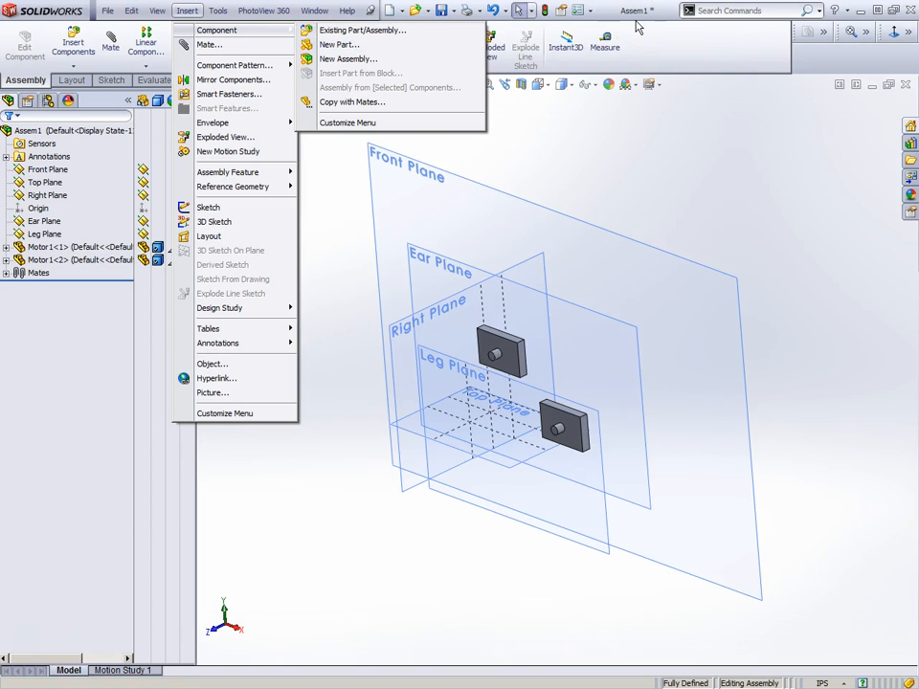
pyautogui.click(360, 45)
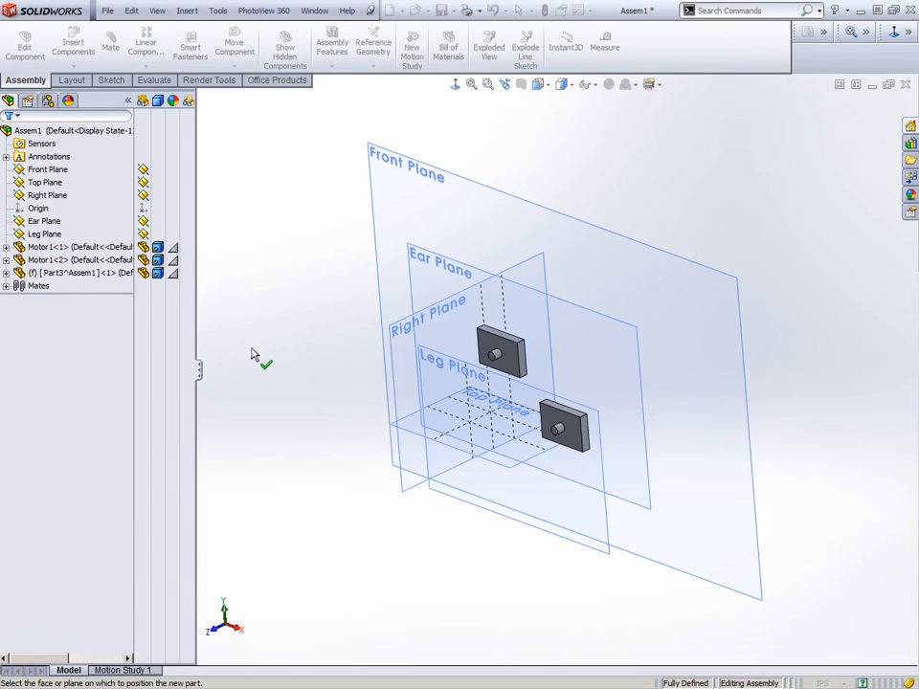
pyautogui.click(296, 299)
pyautogui.click(436, 168)
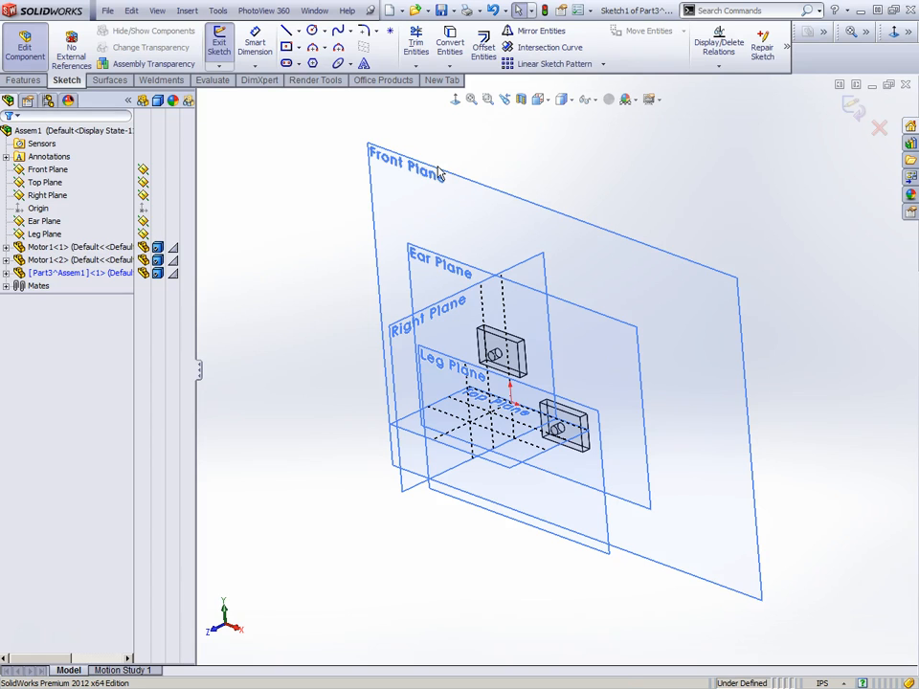
pyautogui.click(218, 44)
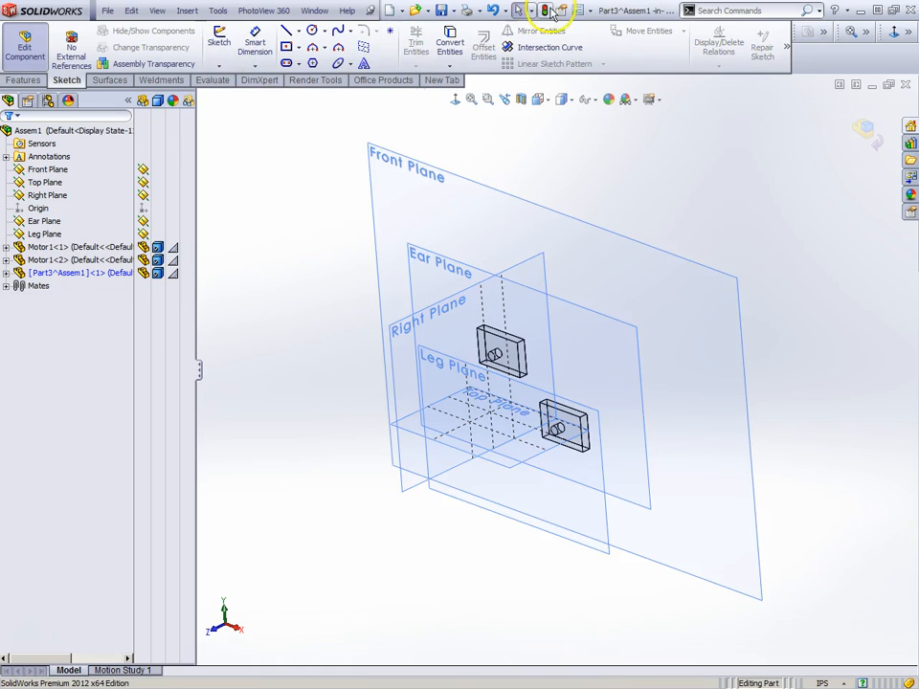
pyautogui.click(32, 57)
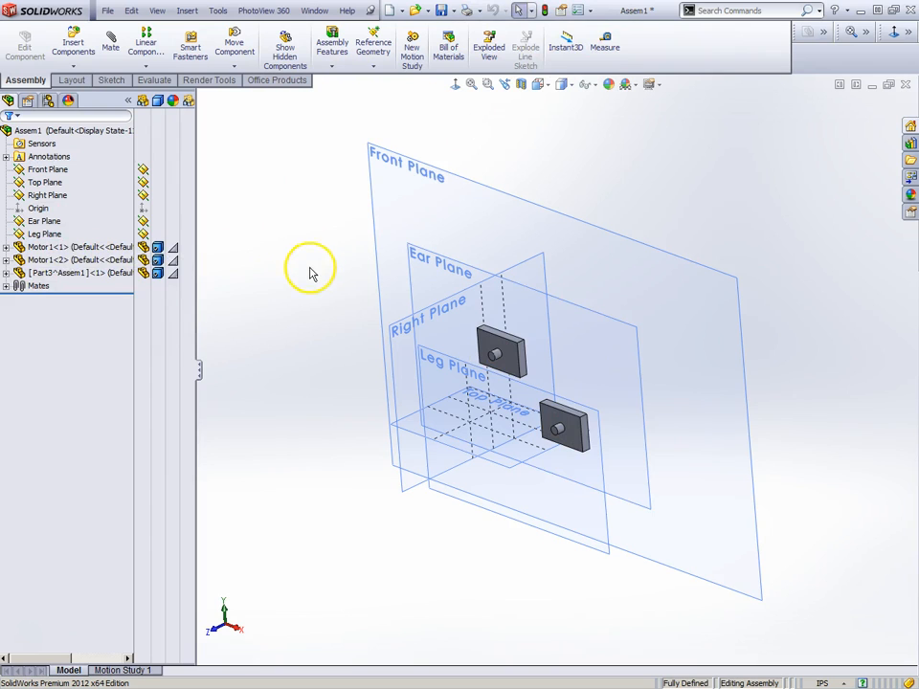
# - Delete the new in-context part from the assembly together with its InPlace mate
pyautogui.click(74, 276)
pyautogui.rightClick(78, 277)
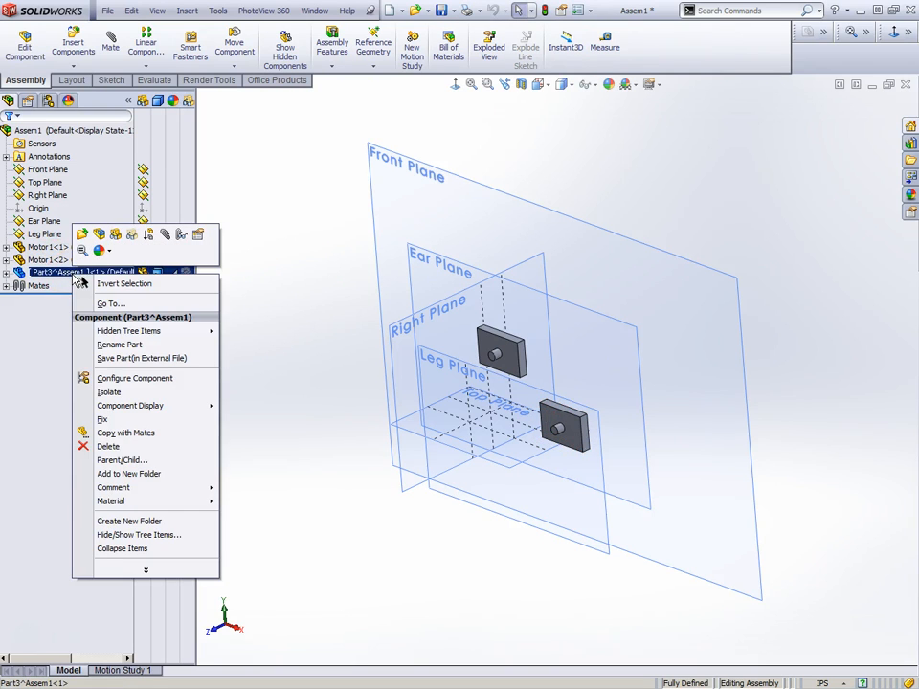
pyautogui.click(107, 446)
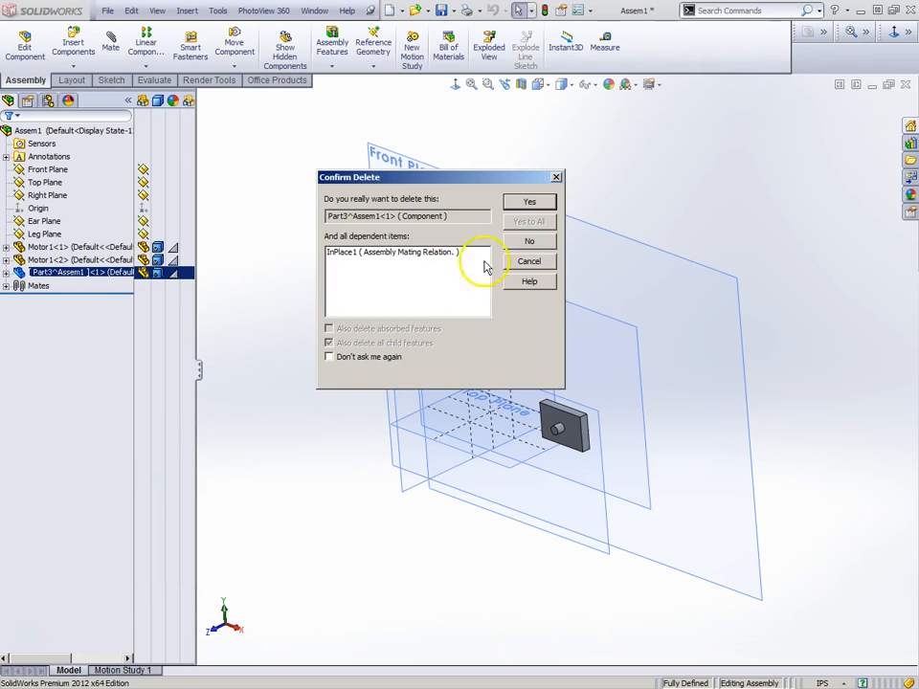
pyautogui.click(533, 204)
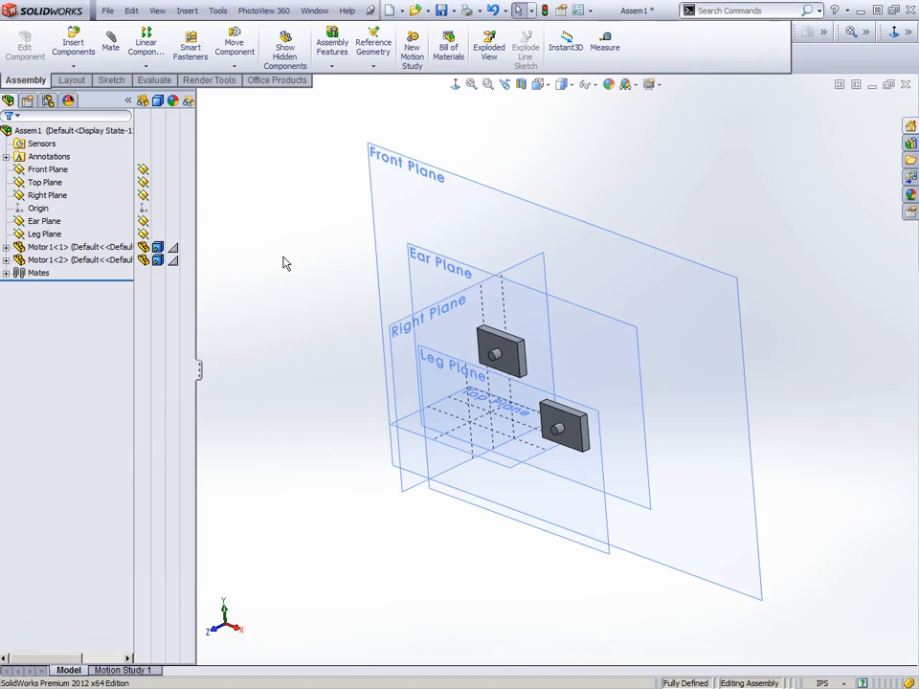
pyautogui.click(188, 12)
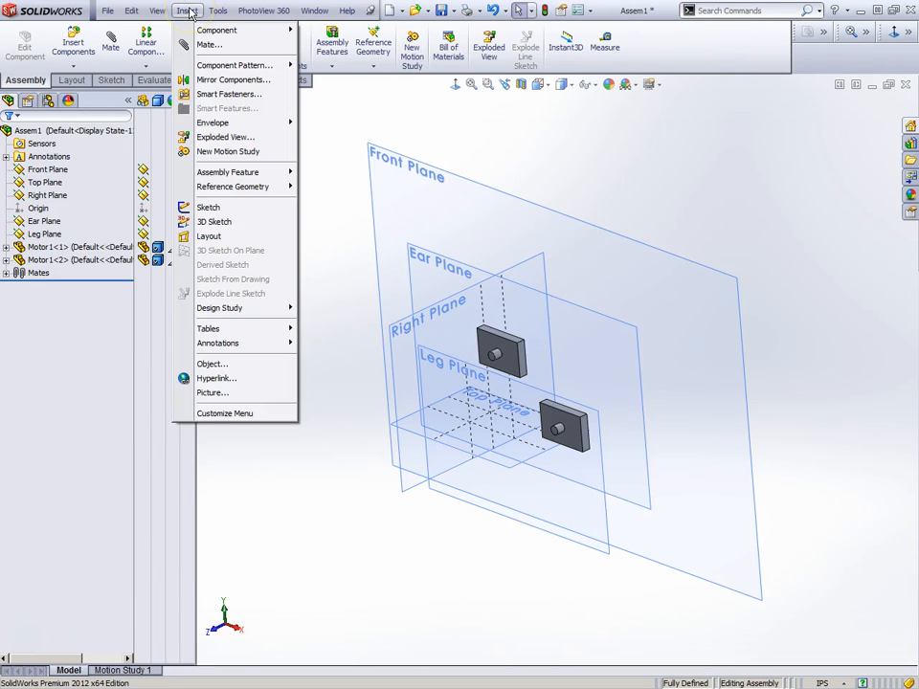
pyautogui.moveTo(222, 30)
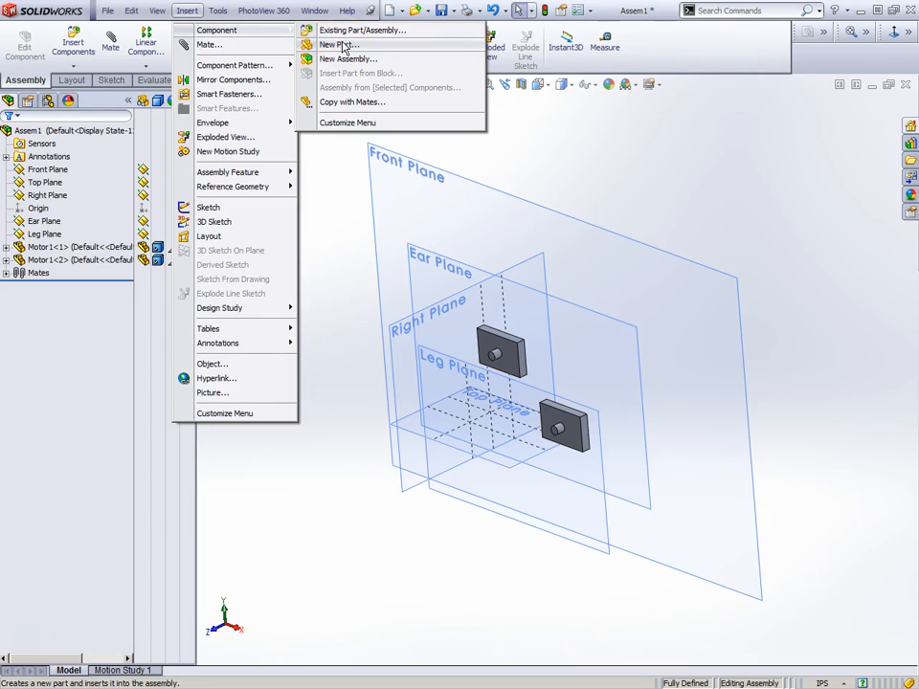
pyautogui.click(322, 216)
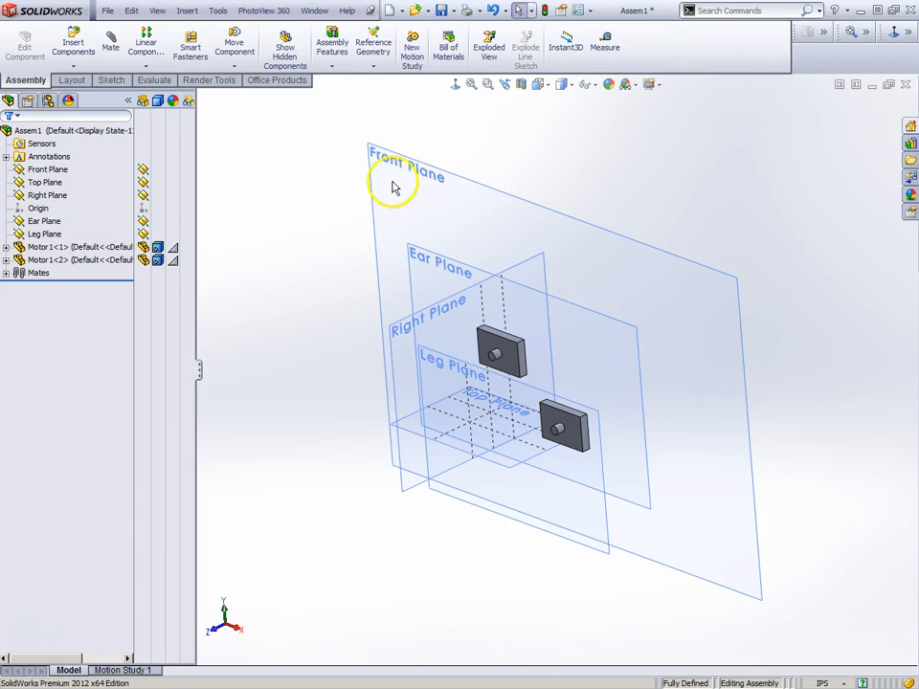
# - Insert a new part in the assembly and position it on the Front Plane, opening its sketch
pyautogui.click(416, 163)
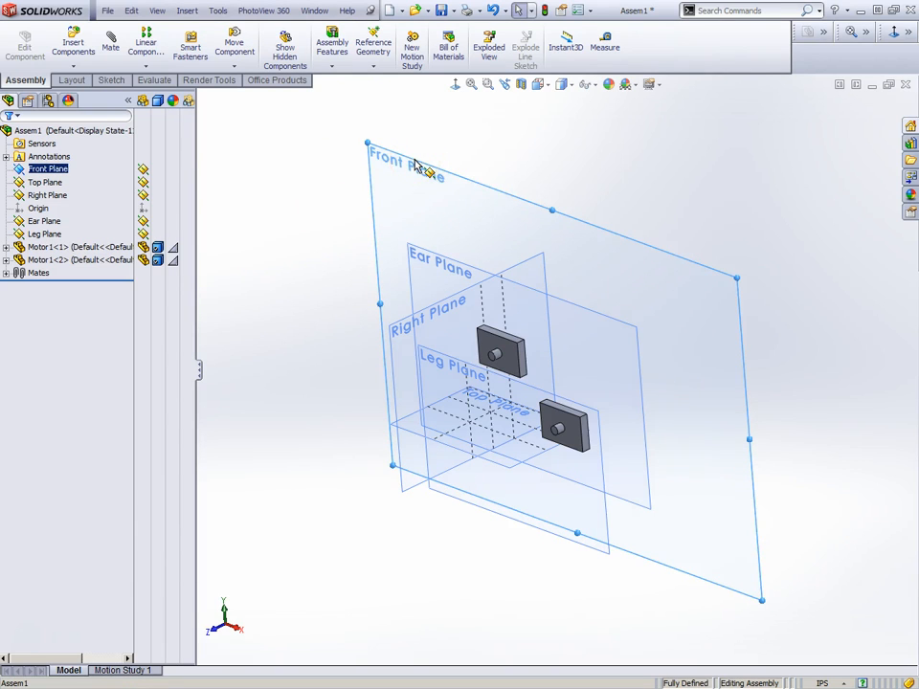
pyautogui.click(187, 10)
pyautogui.moveTo(343, 14)
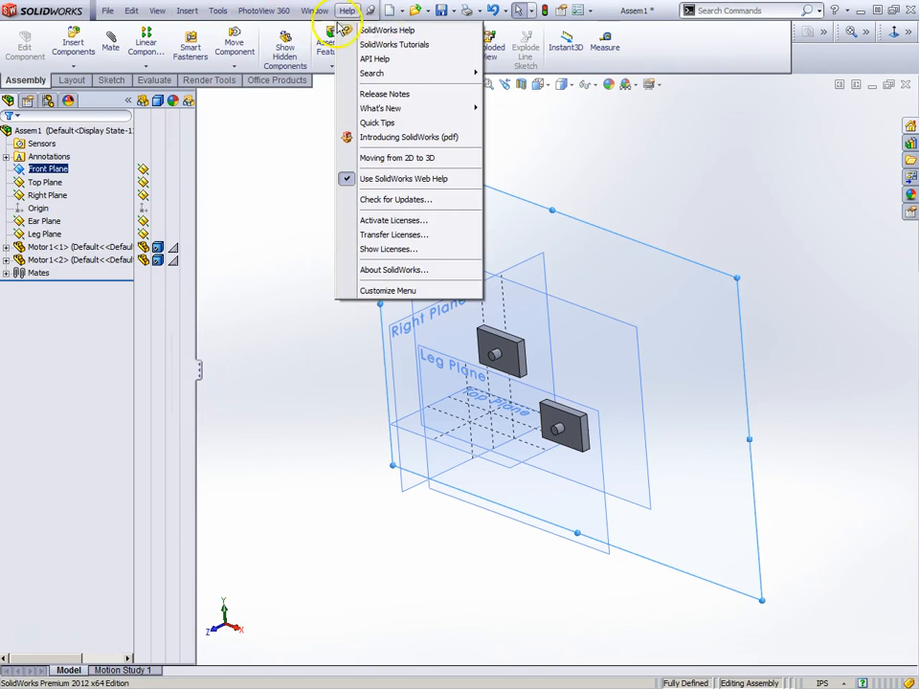
pyautogui.moveTo(188, 13)
pyautogui.moveTo(220, 29)
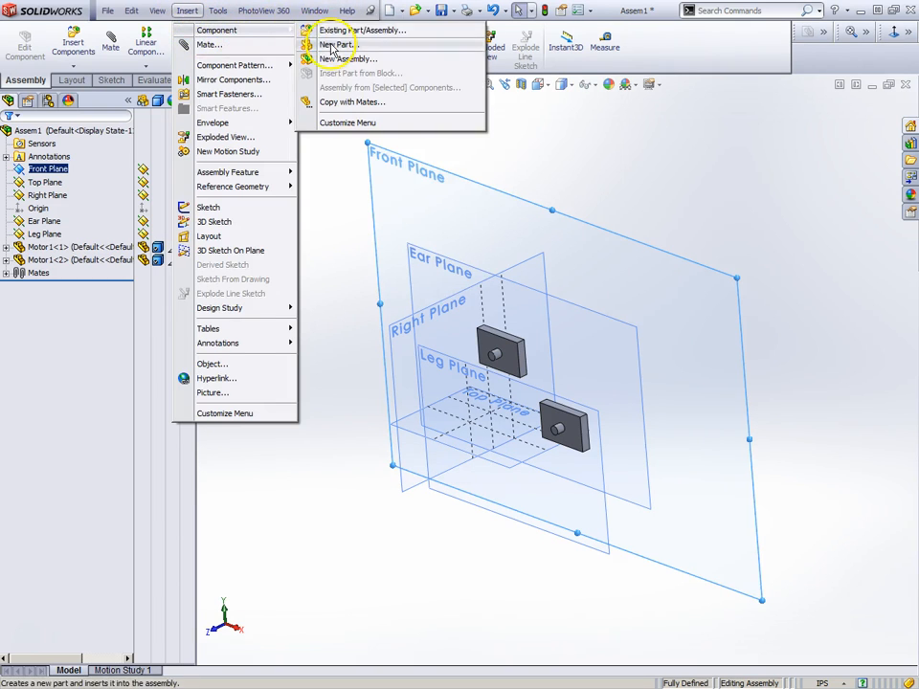
pyautogui.click(333, 46)
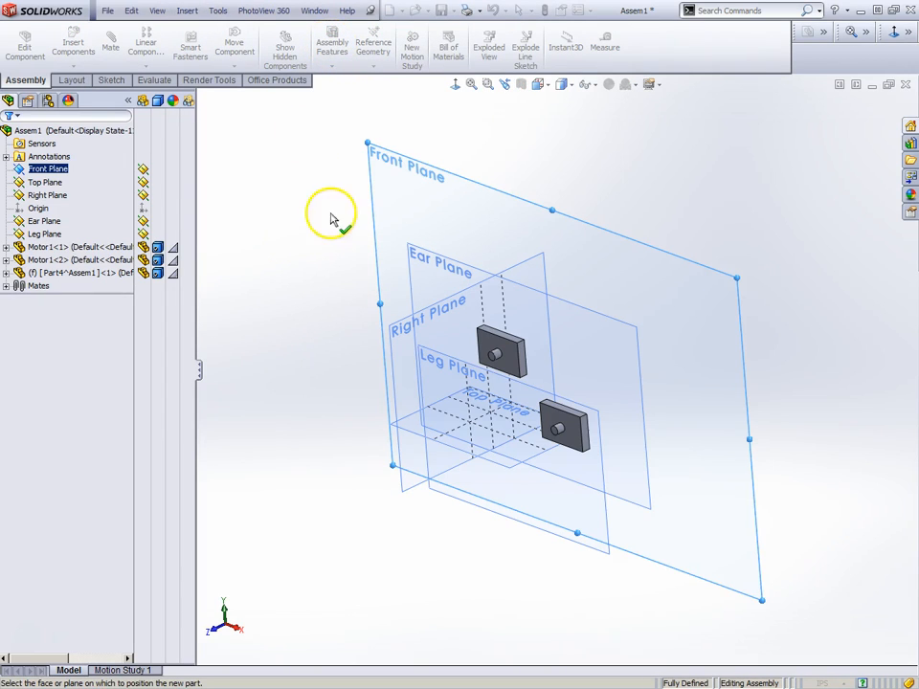
pyautogui.click(404, 163)
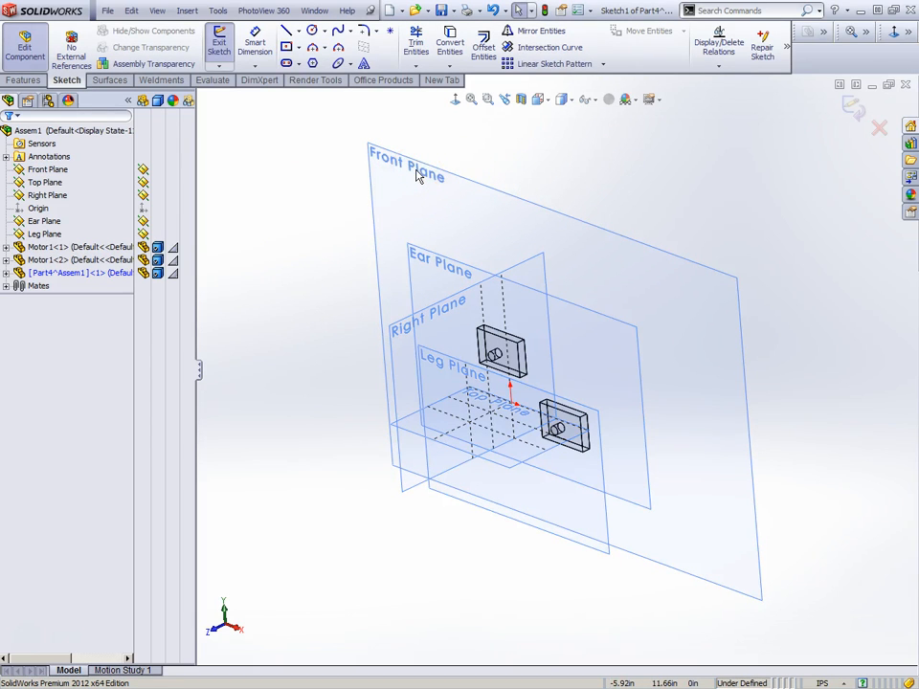
# - Try a freehand circle about 3.75 in in diameter on the Front Plane, beside the upper motor, and undo it
pyautogui.scroll(2, 618, 163)
pyautogui.scroll(-2, 574, 210)
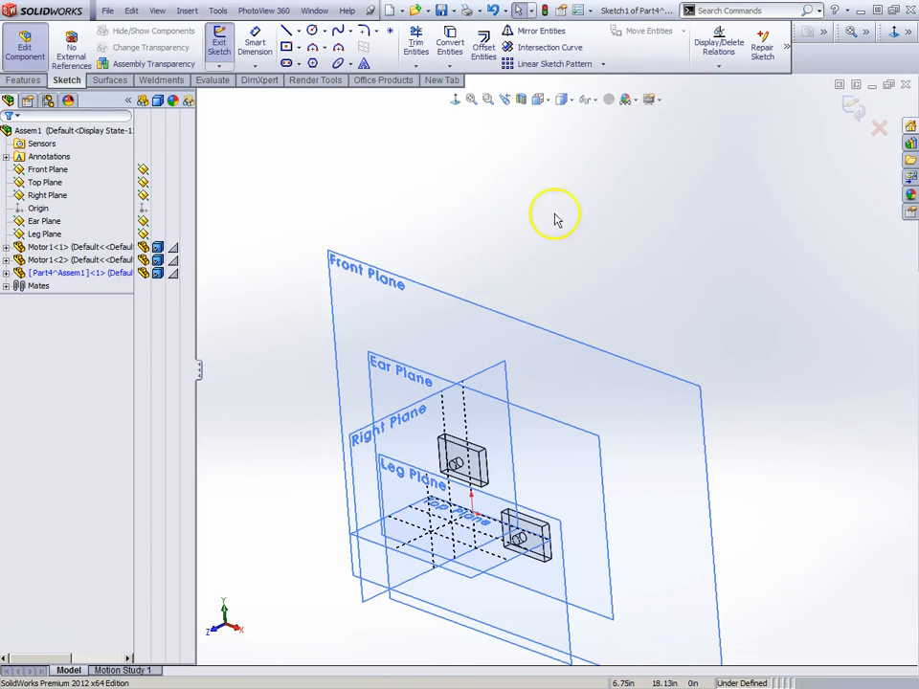
pyautogui.click(390, 279)
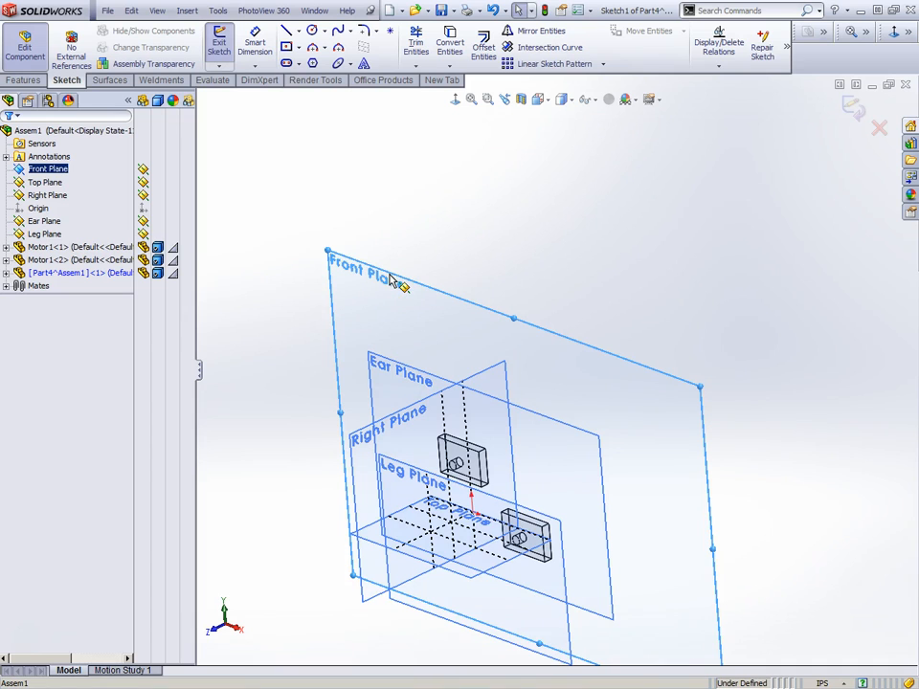
pyautogui.scroll(-3, 558, 558)
pyautogui.scroll(2, 530, 478)
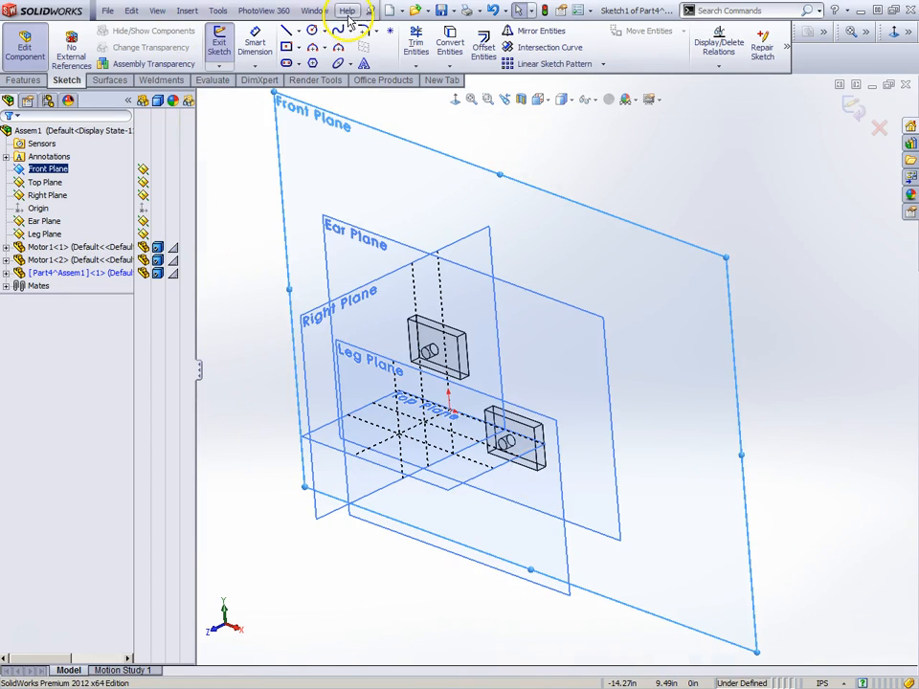
pyautogui.click(312, 32)
pyautogui.click(547, 288)
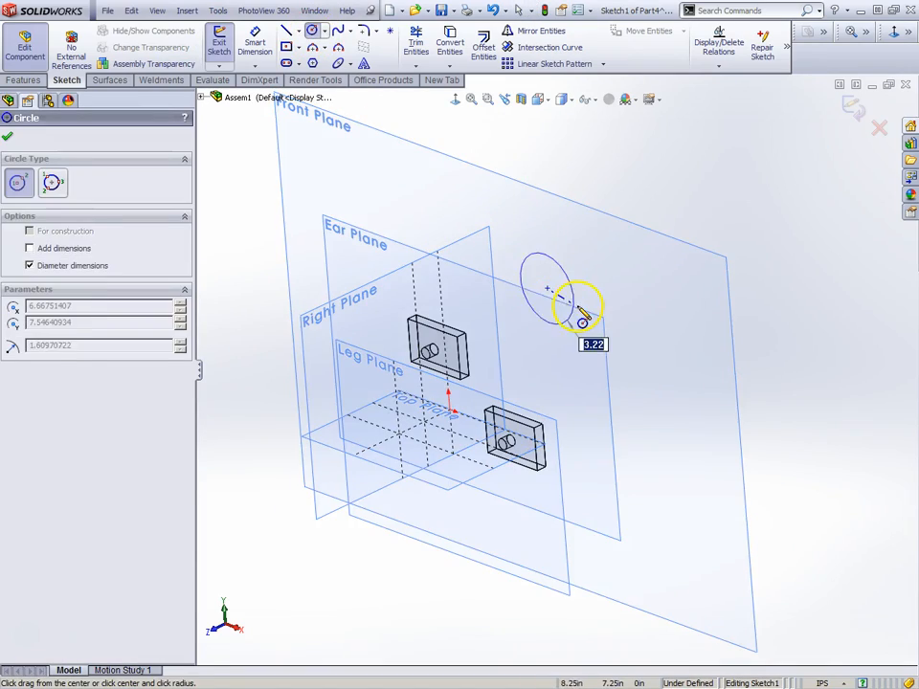
pyautogui.click(577, 303)
pyautogui.moveTo(629, 243)
pyautogui.mouseDown(button='middle')
pyautogui.moveTo(583, 386)
pyautogui.moveTo(620, 214)
pyautogui.moveTo(632, 201)
pyautogui.moveTo(632, 242)
pyautogui.moveTo(645, 204)
pyautogui.moveTo(616, 242)
pyautogui.moveTo(647, 233)
pyautogui.mouseUp(button='middle')
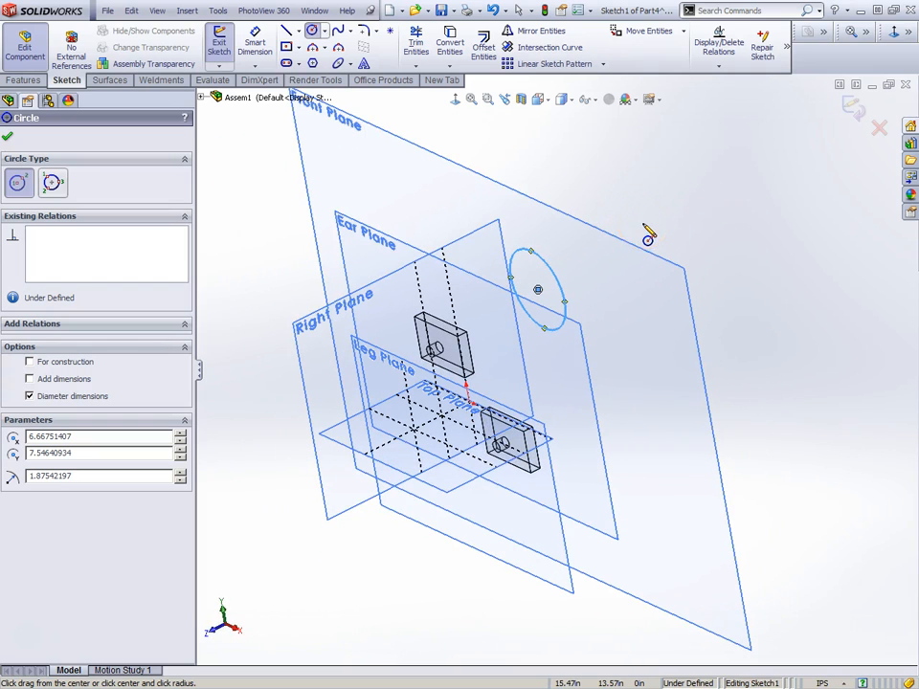
pyautogui.click(7, 136)
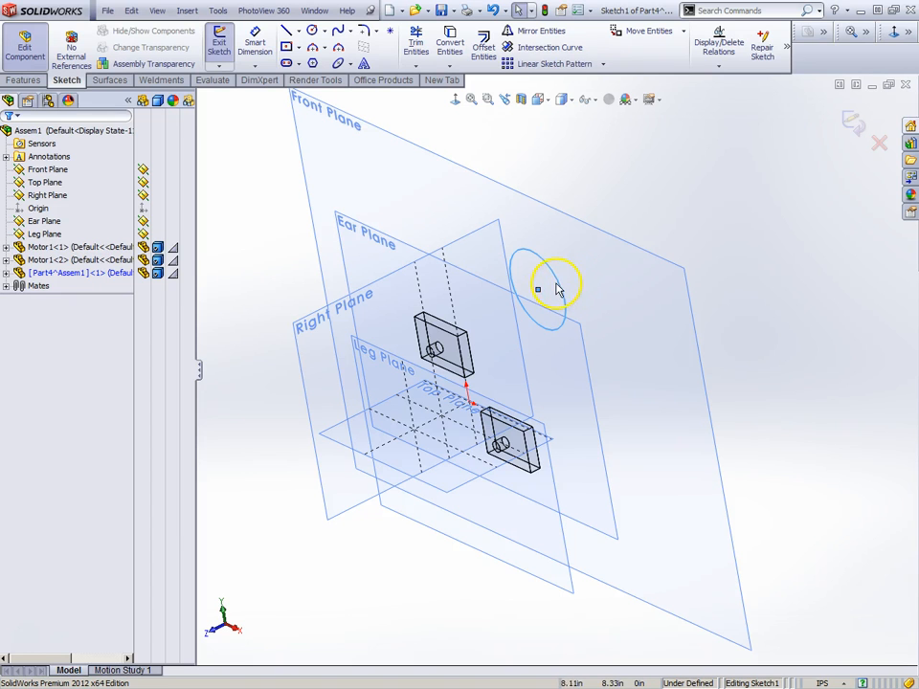
pyautogui.click(494, 12)
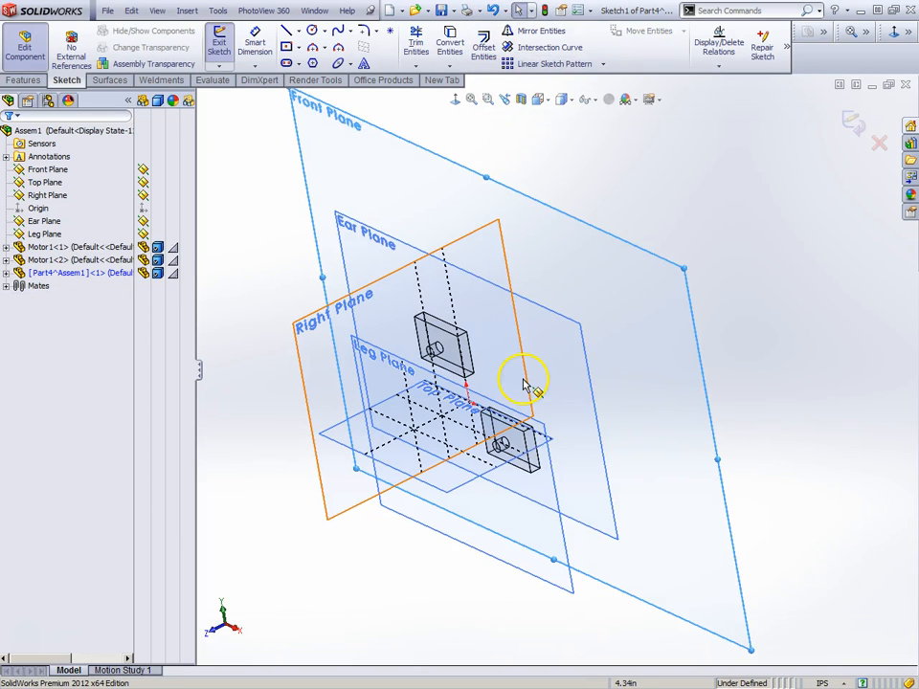
# - Project the four rear outline edges of the first motor's body into the sketch with Convert Entities
pyautogui.moveTo(525, 386); pyautogui.dragTo(571, 368, button='middle')
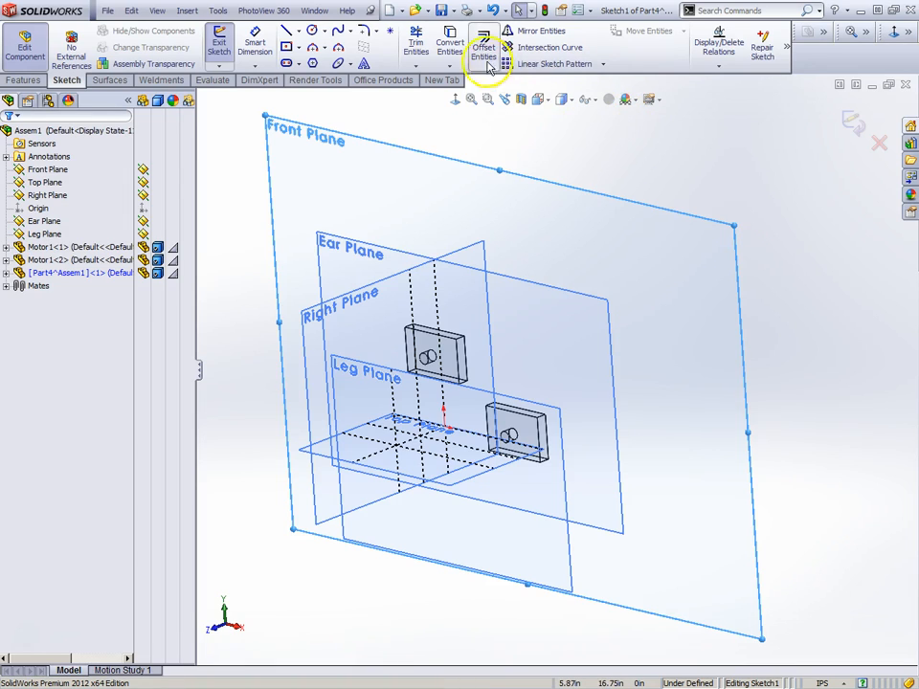
pyautogui.click(449, 46)
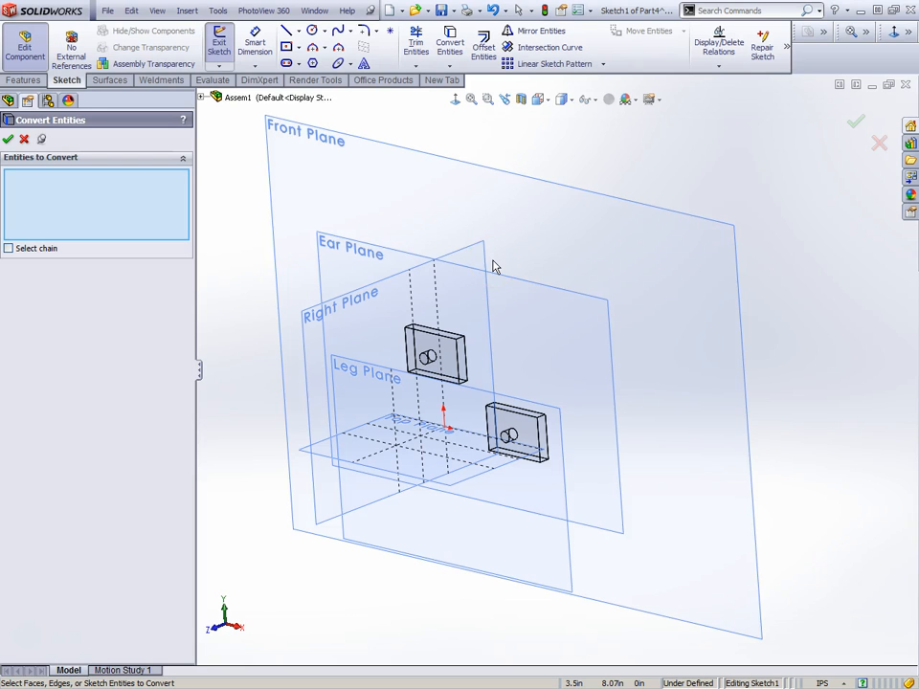
pyautogui.scroll(-3, 450, 320)
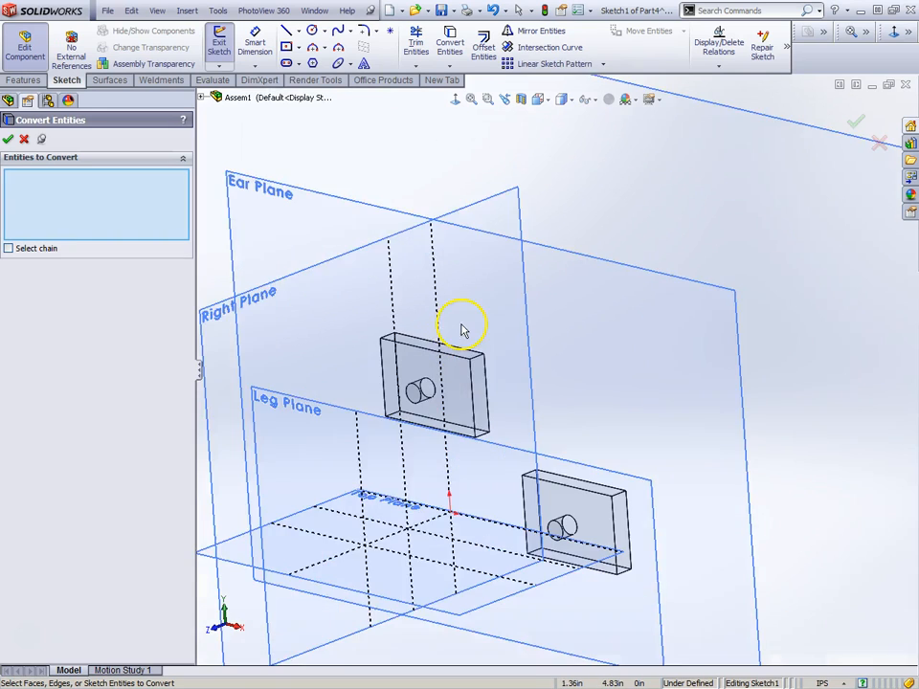
pyautogui.click(466, 354)
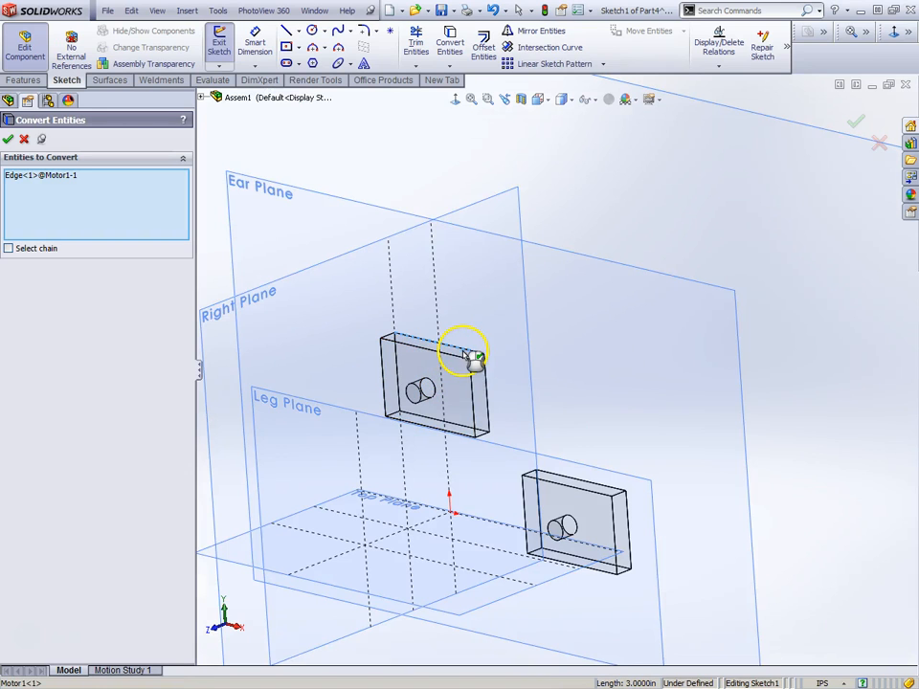
pyautogui.click(383, 376)
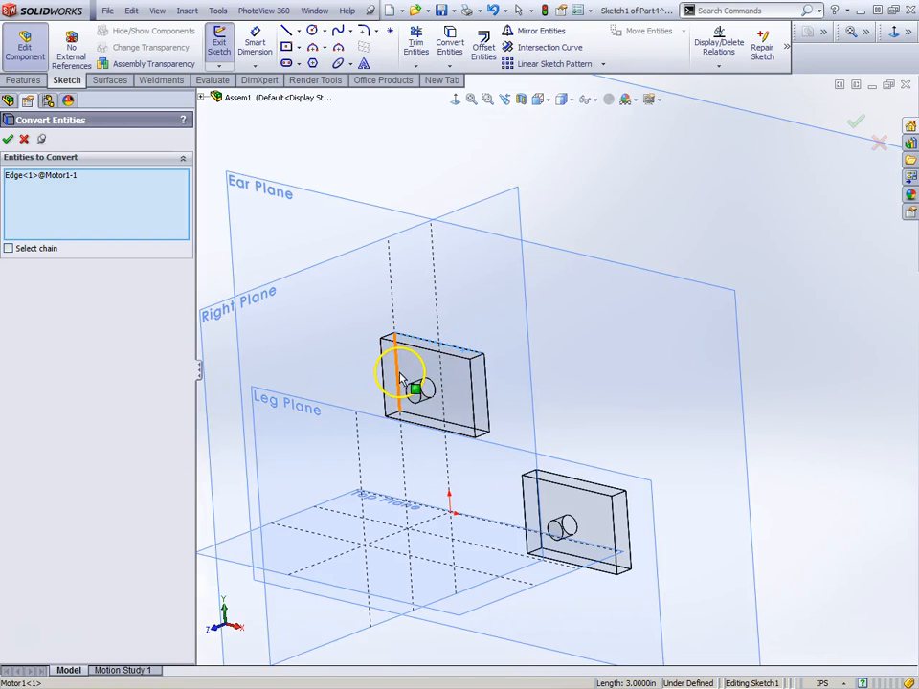
pyautogui.click(433, 425)
pyautogui.click(490, 400)
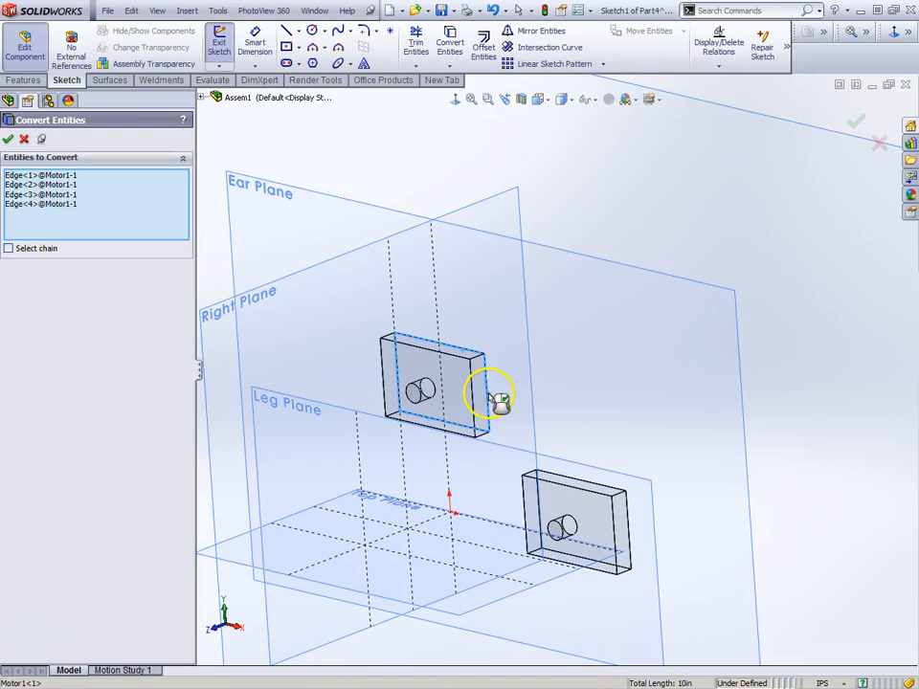
pyautogui.click(7, 143)
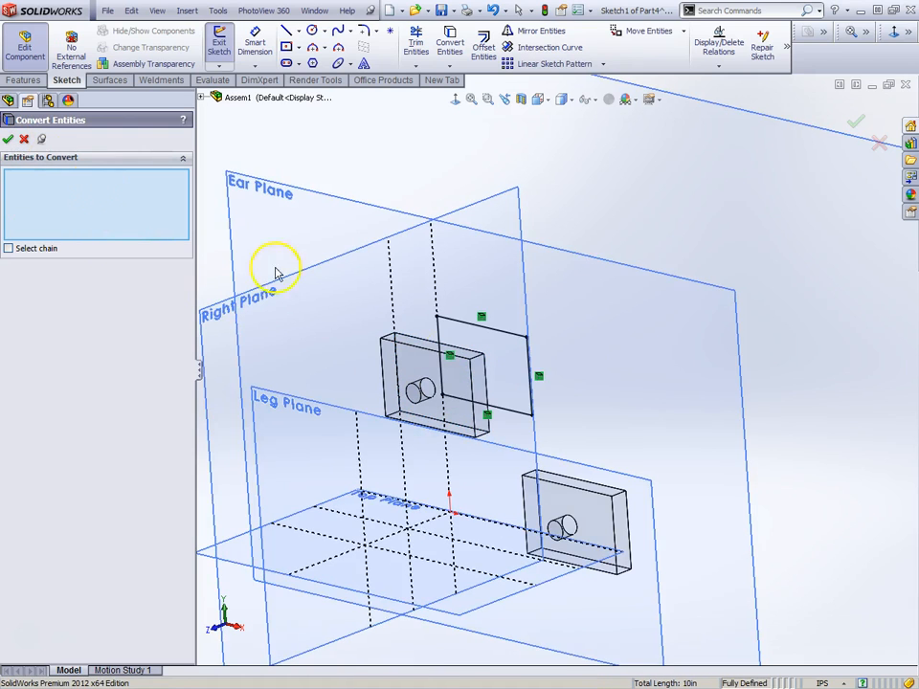
# - Convert the circular end edge of the first motor's shaft into the Front Plane sketch
pyautogui.moveTo(615, 455)
pyautogui.mouseDown(button='middle')
pyautogui.moveTo(550, 409)
pyautogui.moveTo(499, 502)
pyautogui.moveTo(502, 451)
pyautogui.moveTo(532, 400)
pyautogui.moveTo(578, 390)
pyautogui.moveTo(561, 384)
pyautogui.mouseUp(button='middle')
pyautogui.scroll(-3, 463, 385)
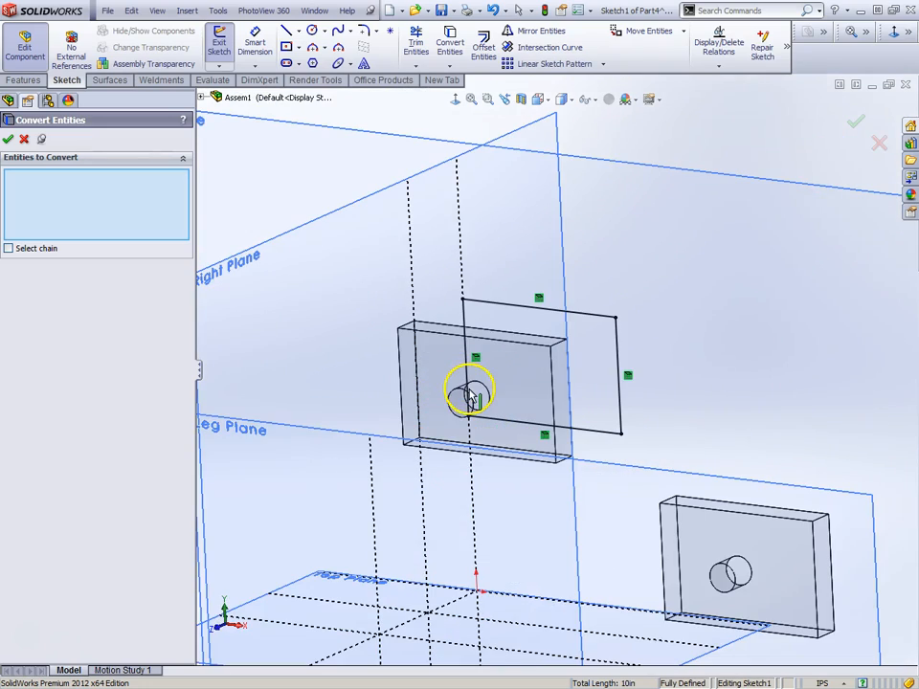
pyautogui.click(465, 390)
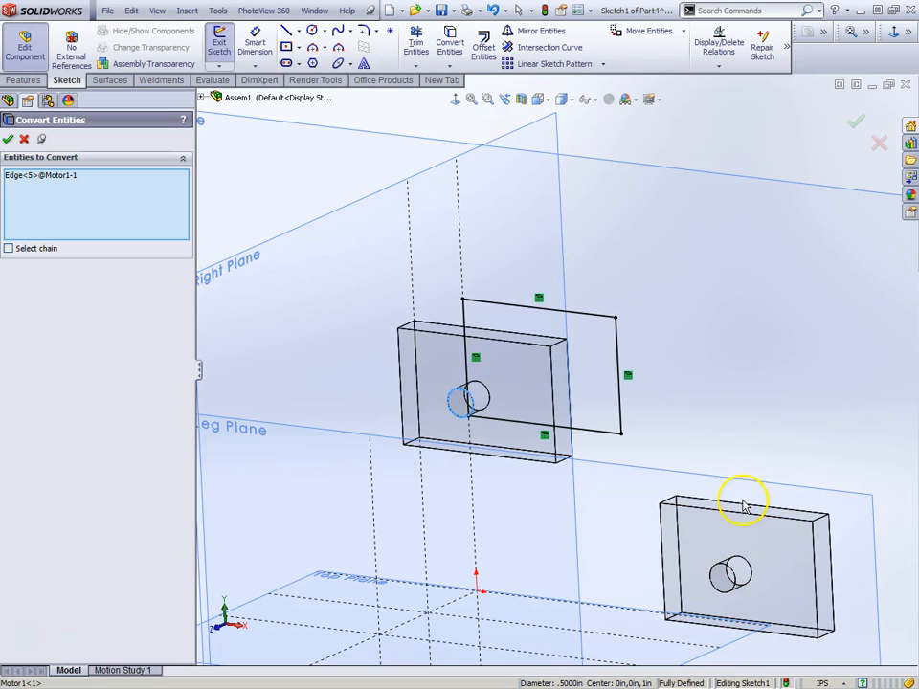
pyautogui.click(7, 139)
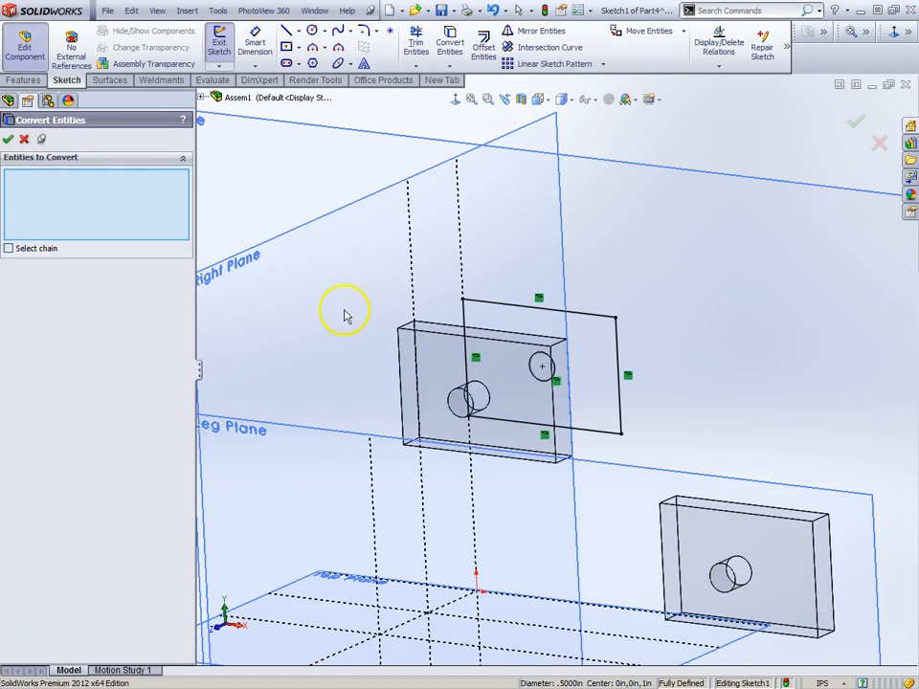
# - Convert the second motor's four rear outline edges and its shaft's end circle into the sketch, and leave Convert Entities
pyautogui.click(703, 512)
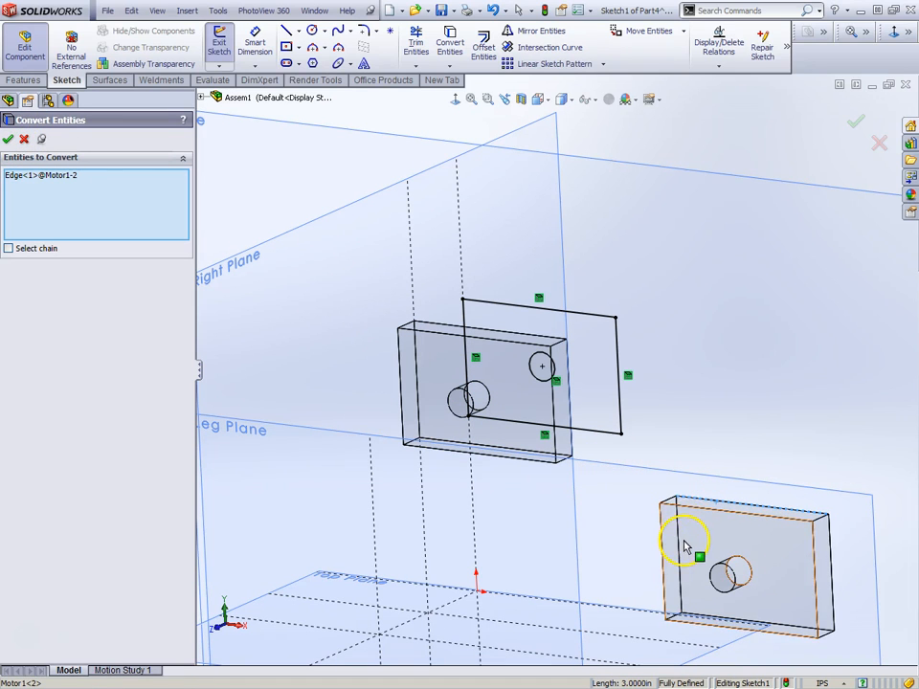
pyautogui.click(681, 547)
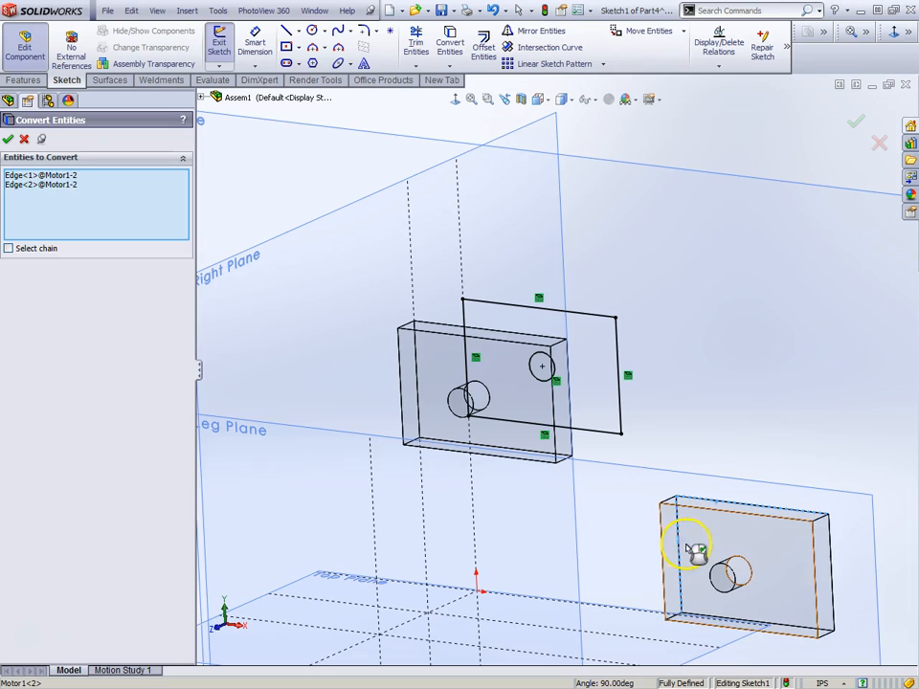
pyautogui.click(830, 555)
pyautogui.click(807, 633)
pyautogui.click(730, 592)
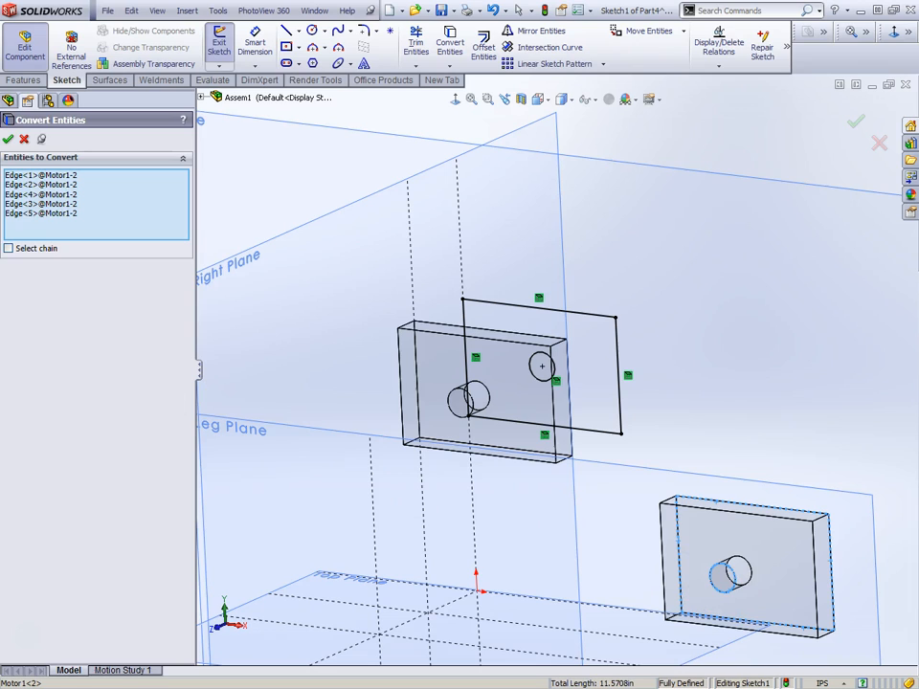
pyautogui.click(8, 140)
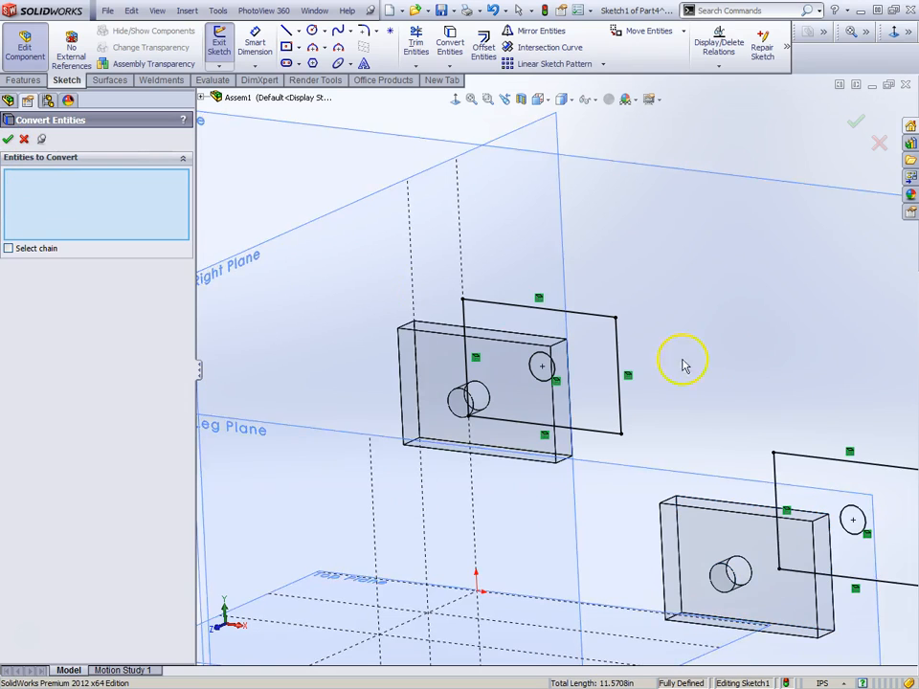
pyautogui.scroll(5, 789, 392)
pyautogui.moveTo(687, 376)
pyautogui.mouseDown(button='middle')
pyautogui.moveTo(632, 482)
pyautogui.moveTo(648, 382)
pyautogui.moveTo(676, 406)
pyautogui.mouseUp(button='middle')
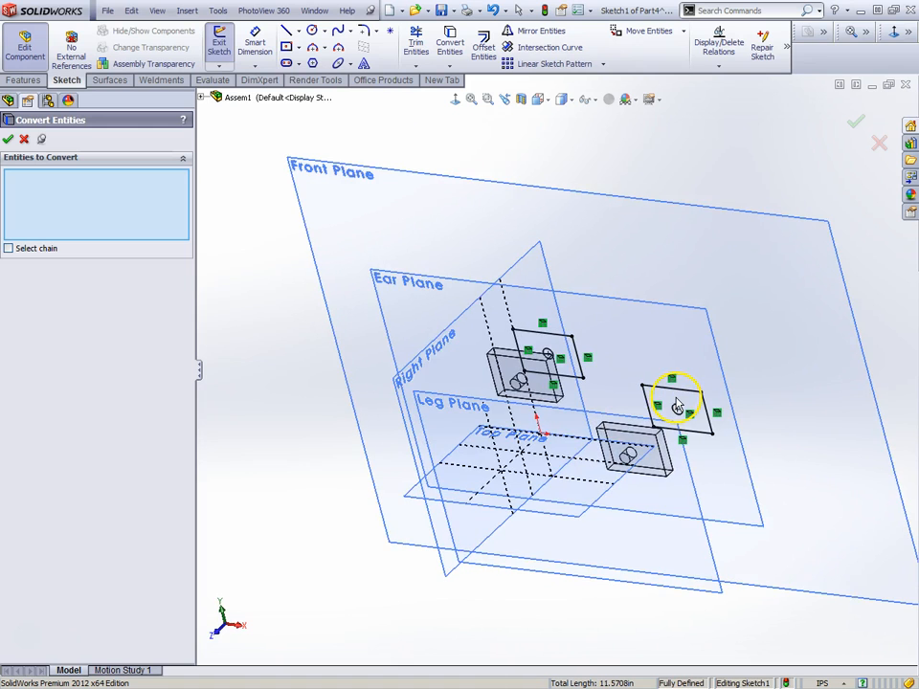
pyautogui.click(8, 139)
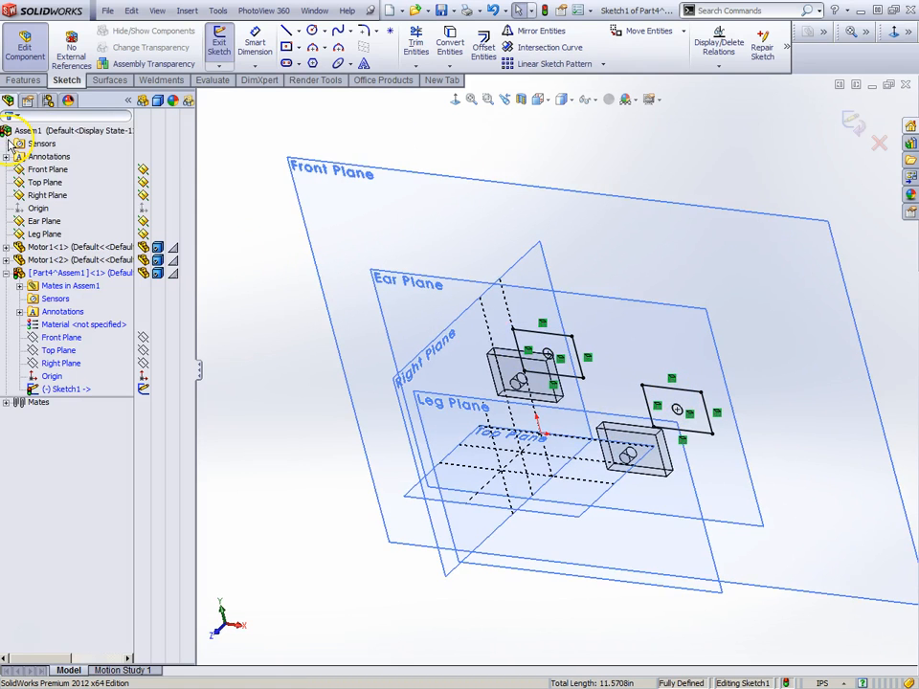
pyautogui.moveTo(527, 441)
pyautogui.mouseDown(button='middle')
pyautogui.moveTo(666, 359)
pyautogui.moveTo(702, 402)
pyautogui.moveTo(698, 386)
pyautogui.moveTo(677, 454)
pyautogui.moveTo(665, 355)
pyautogui.mouseUp(button='middle')
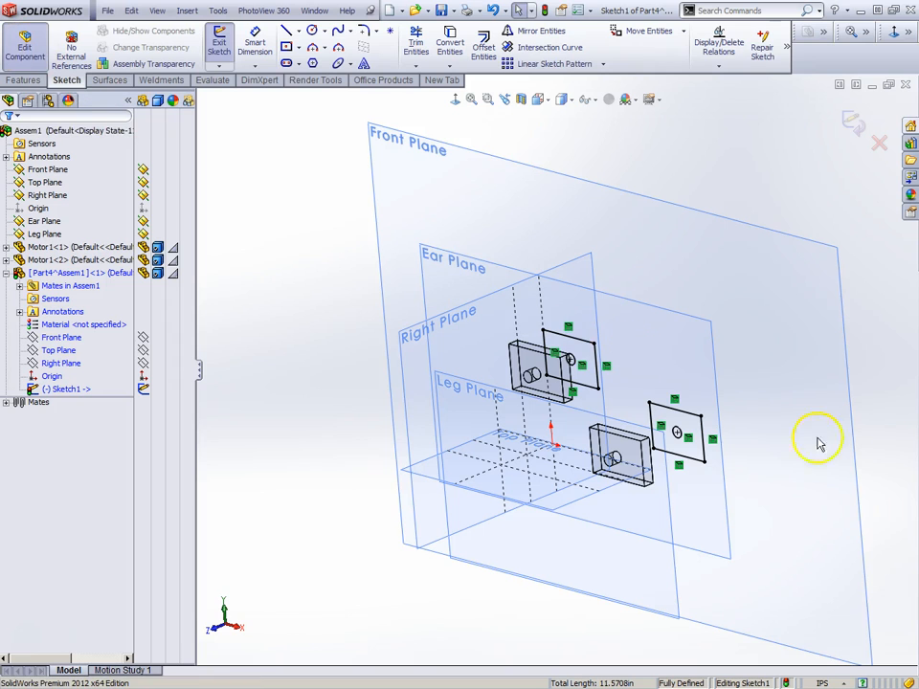
# - Inspect the converted motor outlines on the Front Plane and orient the view normal to the sketch
pyautogui.scroll(3, 712, 468)
pyautogui.scroll(-3, 541, 383)
pyautogui.scroll(3, 541, 383)
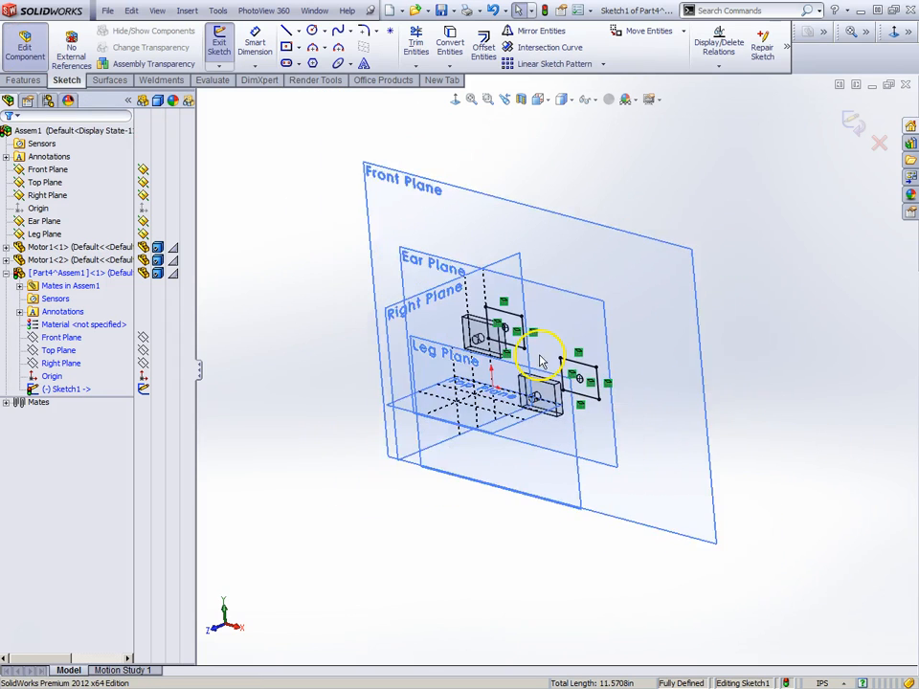
pyautogui.scroll(-2, 539, 362)
pyautogui.scroll(-2, 548, 356)
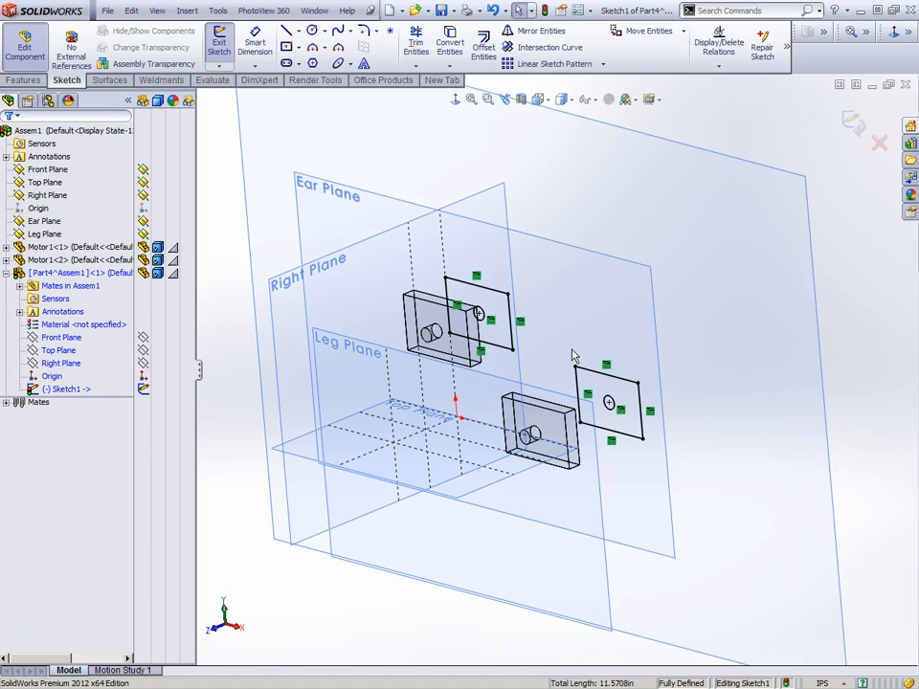
pyautogui.scroll(1, 579, 373)
pyautogui.scroll(-1, 579, 373)
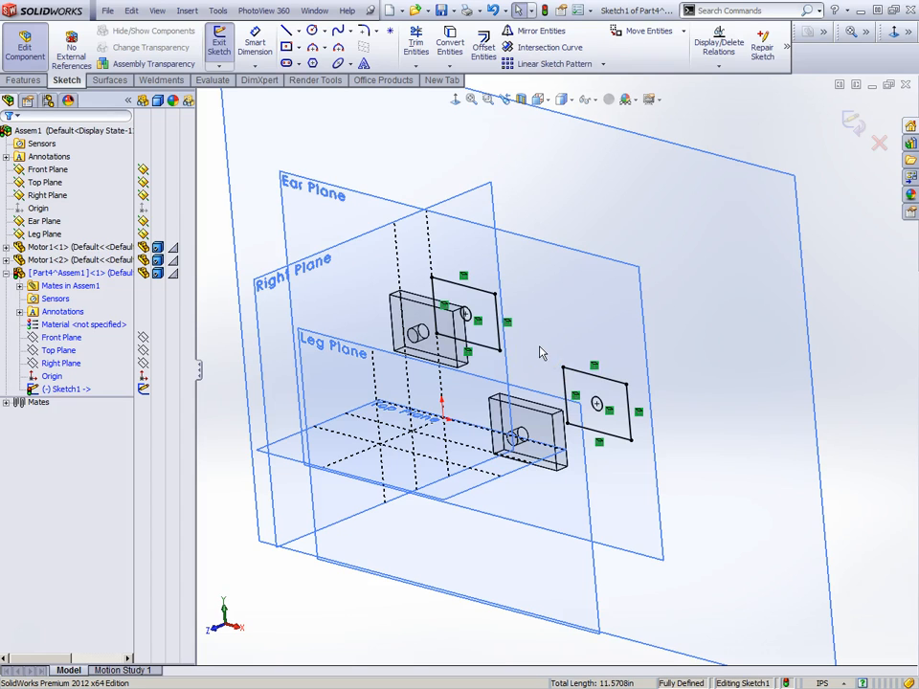
pyautogui.click(456, 100)
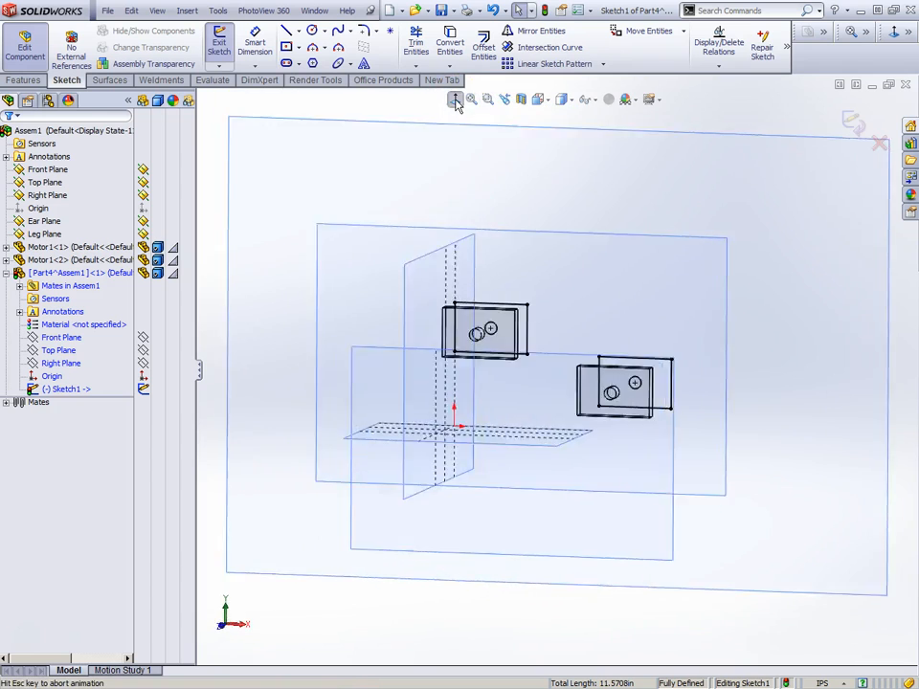
pyautogui.scroll(-2, 575, 447)
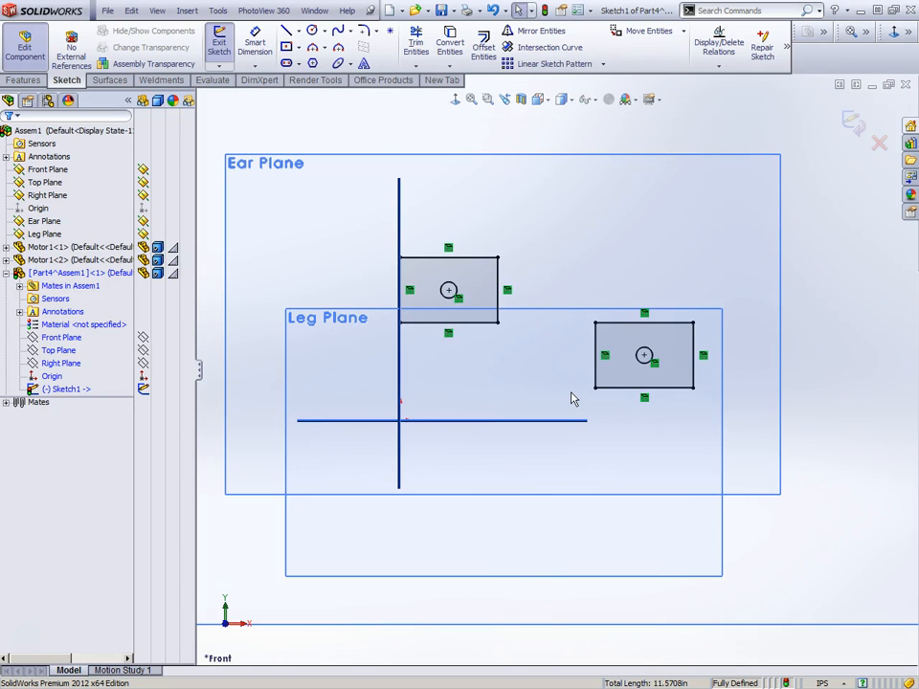
# - Roll the view clockwise and counterclockwise about the sketch normal, restoring the Front orientation after each turn
pyautogui.hotkey('alt', 'Right')
pyautogui.hotkey('alt', 'Right')
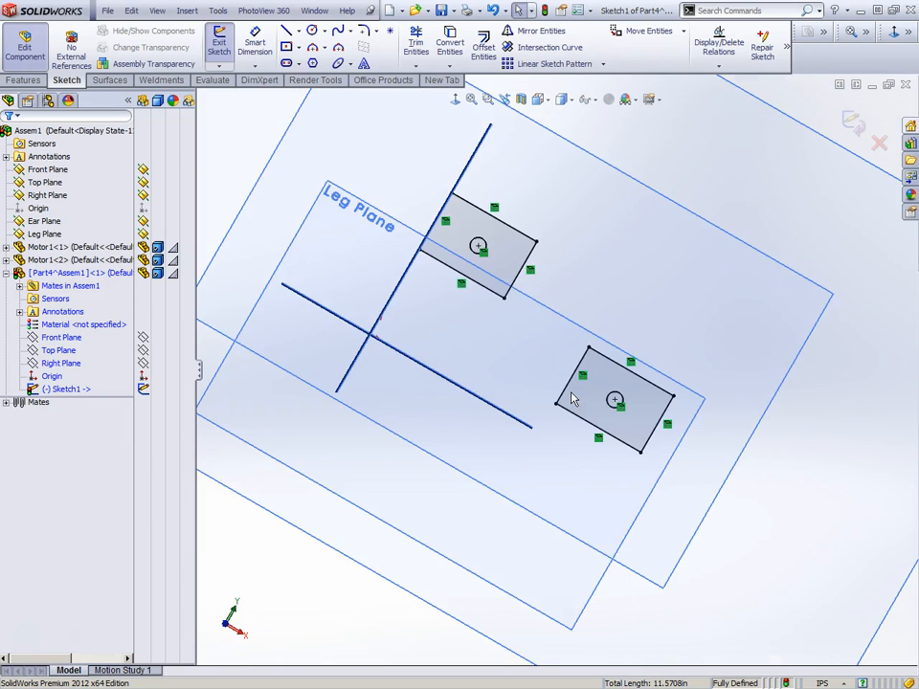
pyautogui.hotkey('ctrl', '1')
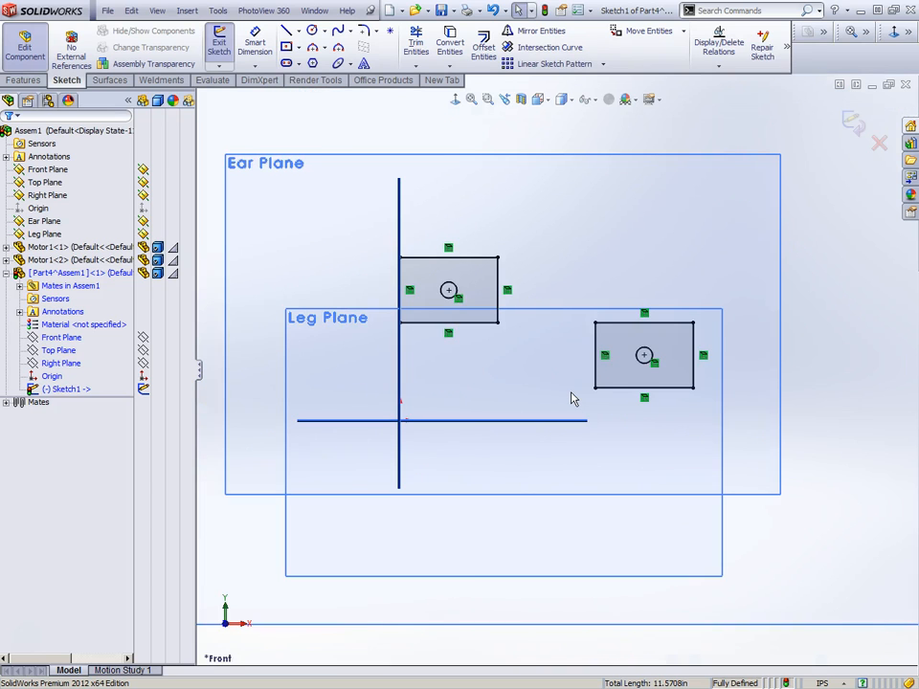
pyautogui.hotkey('alt', 'Left')
pyautogui.hotkey('alt', 'Left')
pyautogui.hotkey('alt', 'Left')
pyautogui.hotkey('alt', 'Left')
pyautogui.hotkey('alt', 'Left')
pyautogui.hotkey('alt', 'Left')
pyautogui.hotkey('alt', 'Left')
pyautogui.hotkey('alt', 'Left')
pyautogui.hotkey('alt', 'Left')
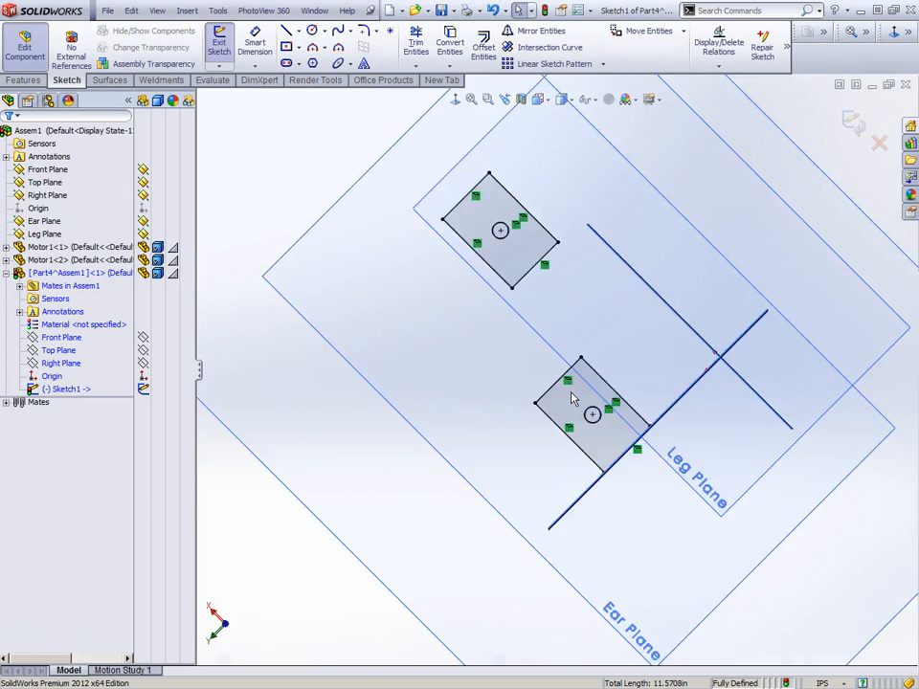
pyautogui.hotkey('alt', 'Left')
pyautogui.hotkey('alt', 'Left')
pyautogui.hotkey('alt', 'Left')
pyautogui.hotkey('alt', 'Left')
pyautogui.hotkey('alt', 'Right')
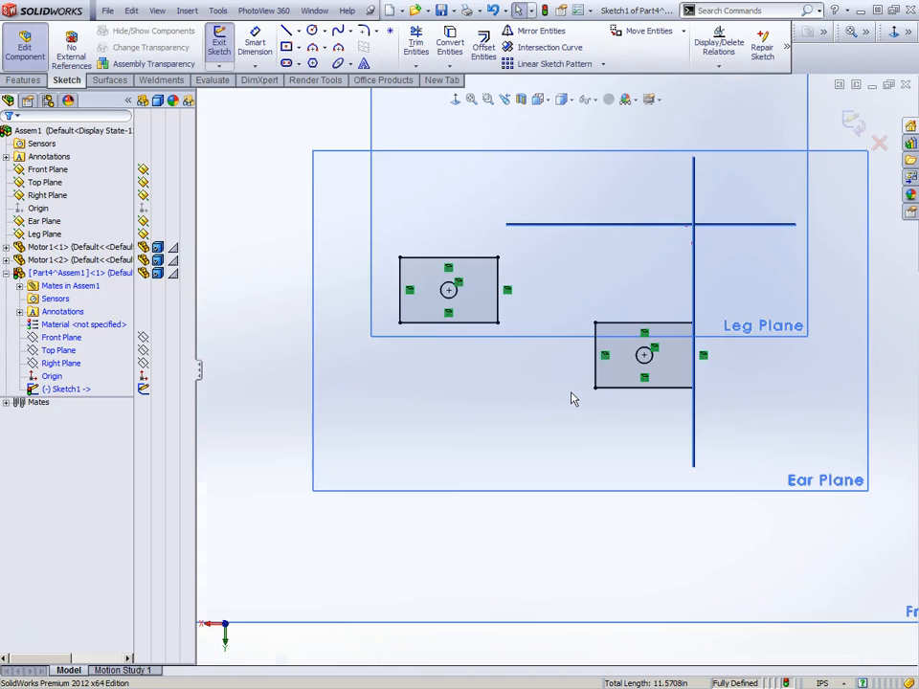
pyautogui.hotkey('alt', 'Right')
pyautogui.hotkey('alt', 'Right')
pyautogui.hotkey('alt', 'Right')
pyautogui.hotkey('alt', 'Right')
pyautogui.hotkey('alt', 'Right')
pyautogui.hotkey('alt', 'Right')
pyautogui.hotkey('alt', 'Right')
pyautogui.hotkey('alt', 'Right')
pyautogui.hotkey('alt', 'Right')
pyautogui.hotkey('alt', 'Right')
pyautogui.hotkey('alt', 'Right')
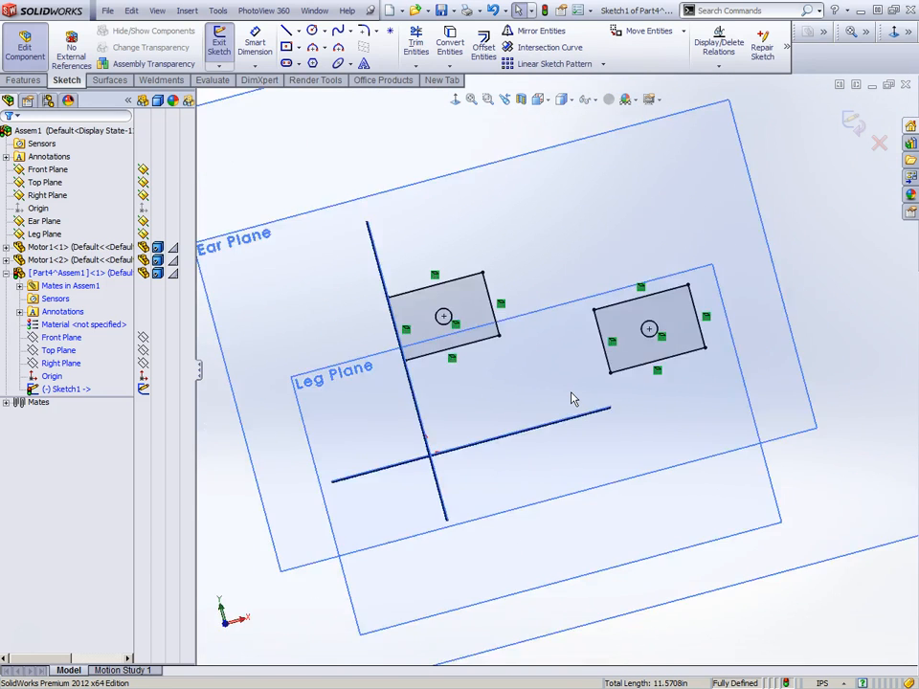
pyautogui.hotkey('ctrl', '1')
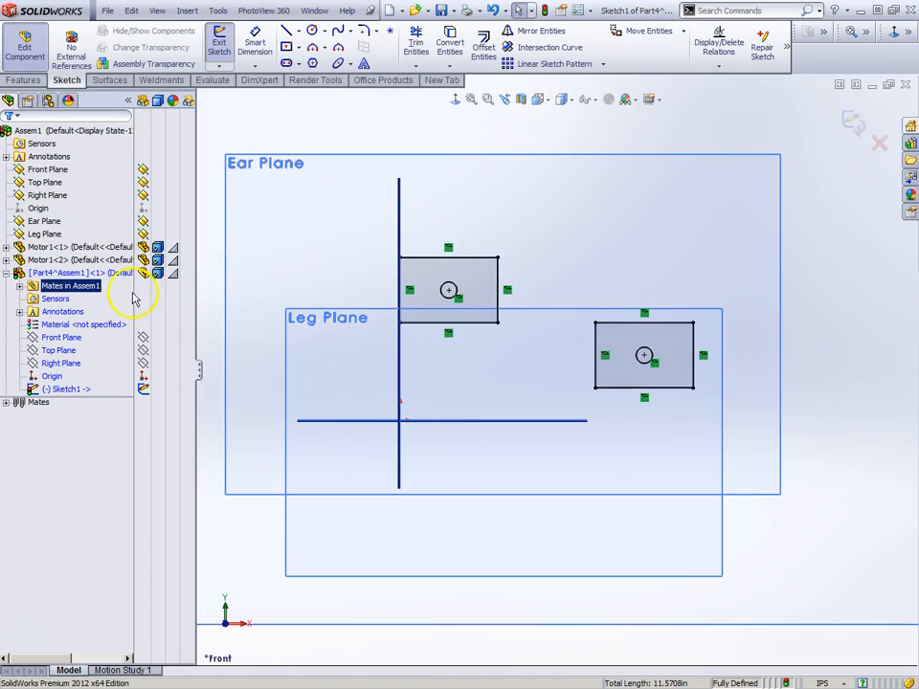
# - Hide the assembly's Leg Plane and Ear Plane
pyautogui.click(142, 234)
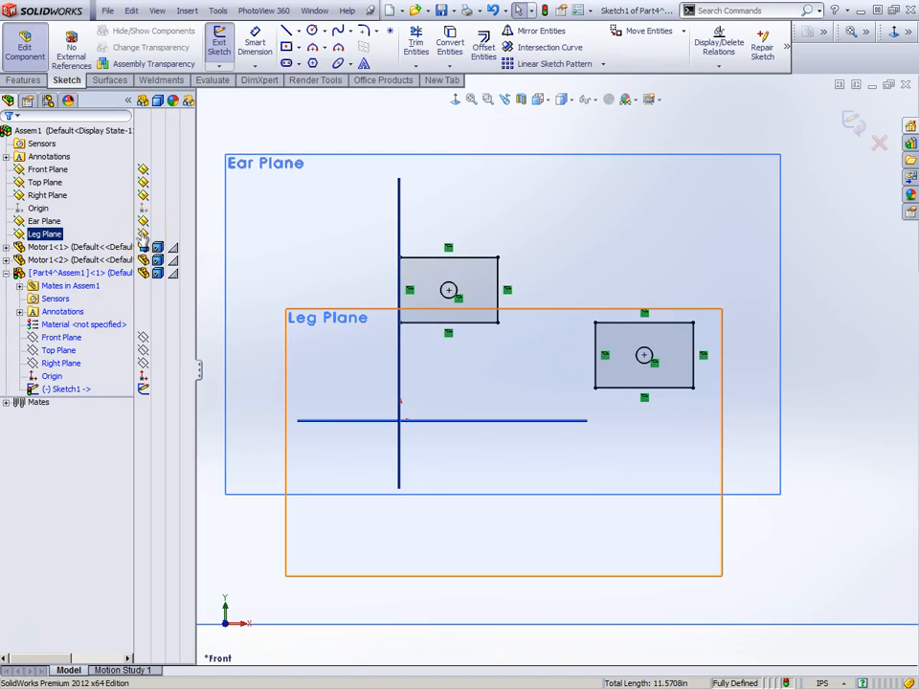
pyautogui.click(142, 234)
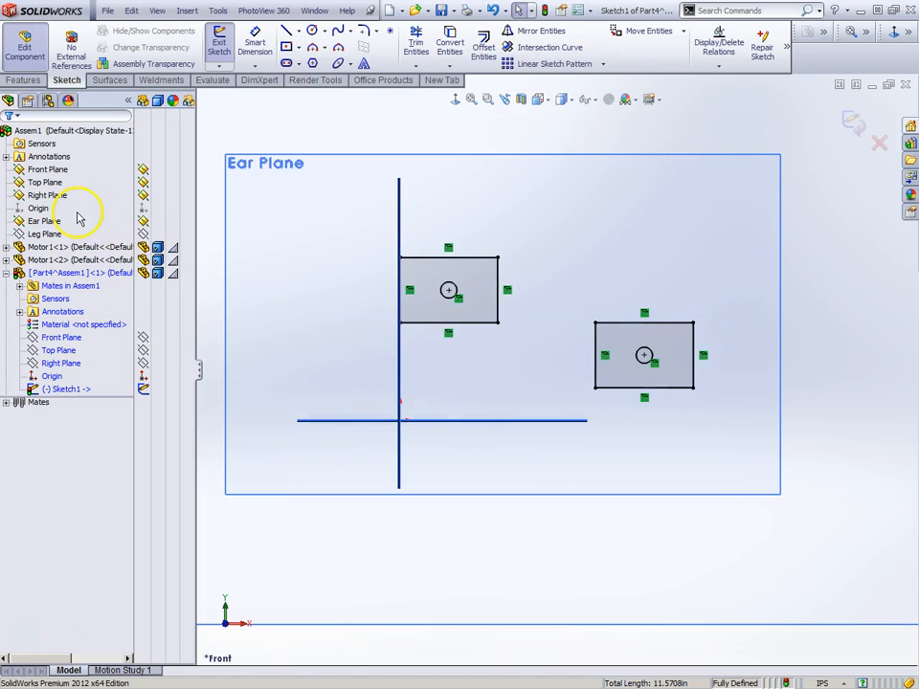
pyautogui.click(144, 221)
pyautogui.click(188, 248)
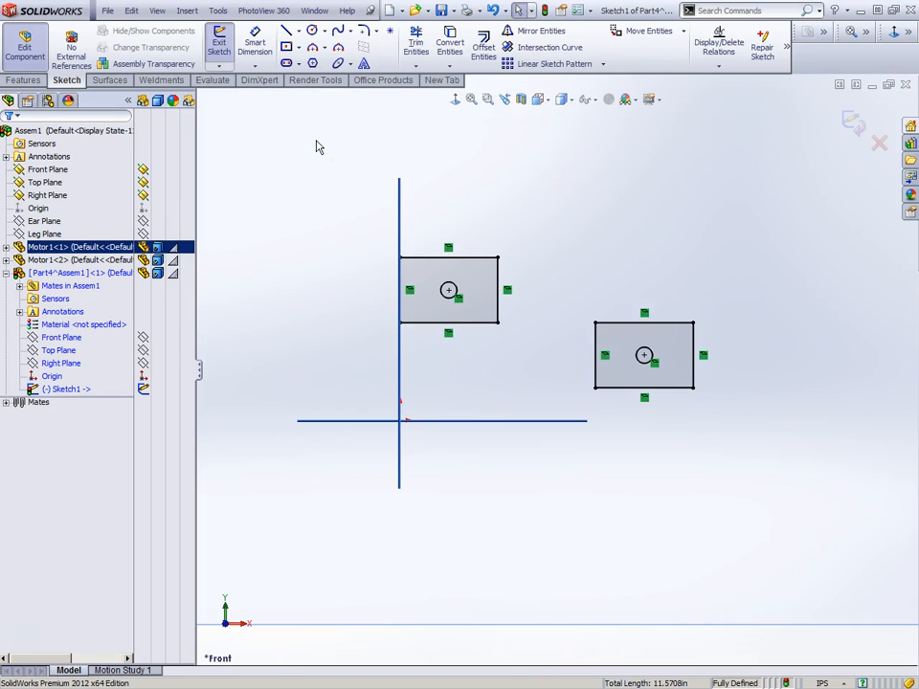
# - Sketch a connected line outline that rises beside the upper motor, runs horizontally above it and slopes down towards the lower motor
pyautogui.click(285, 31)
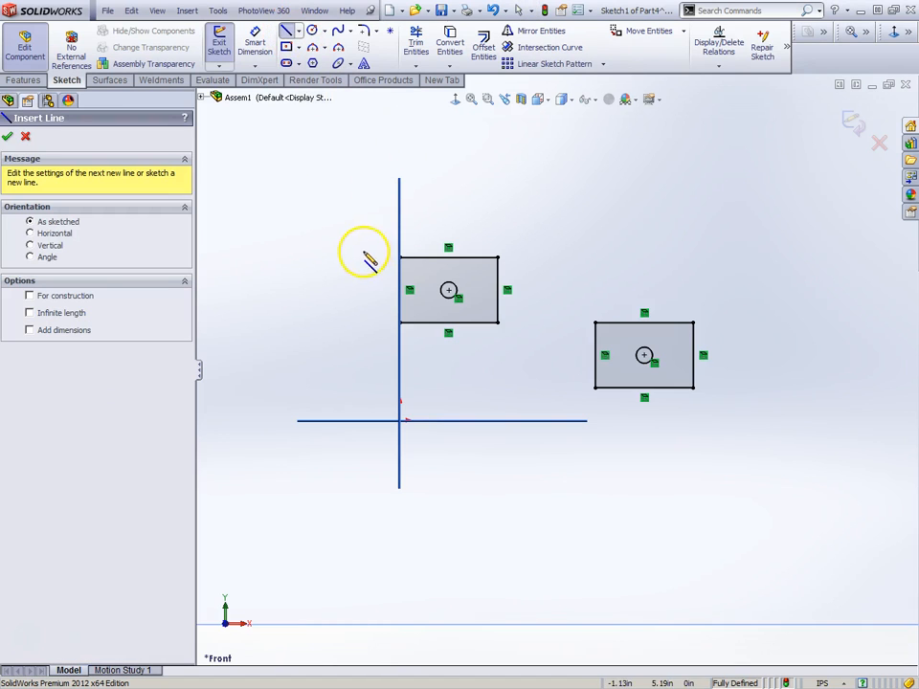
pyautogui.click(366, 297)
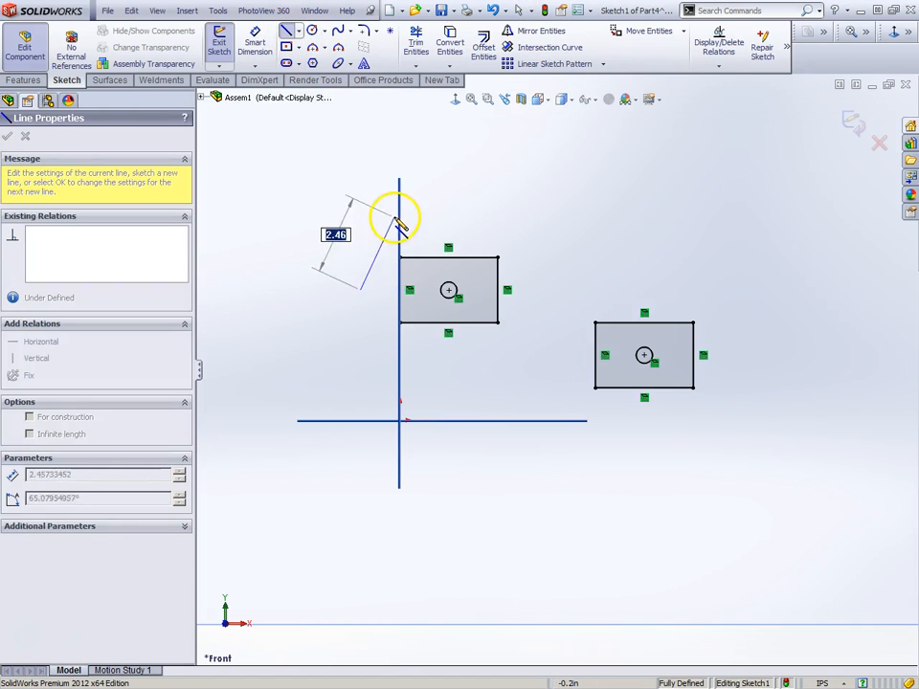
pyautogui.click(394, 214)
pyautogui.click(490, 216)
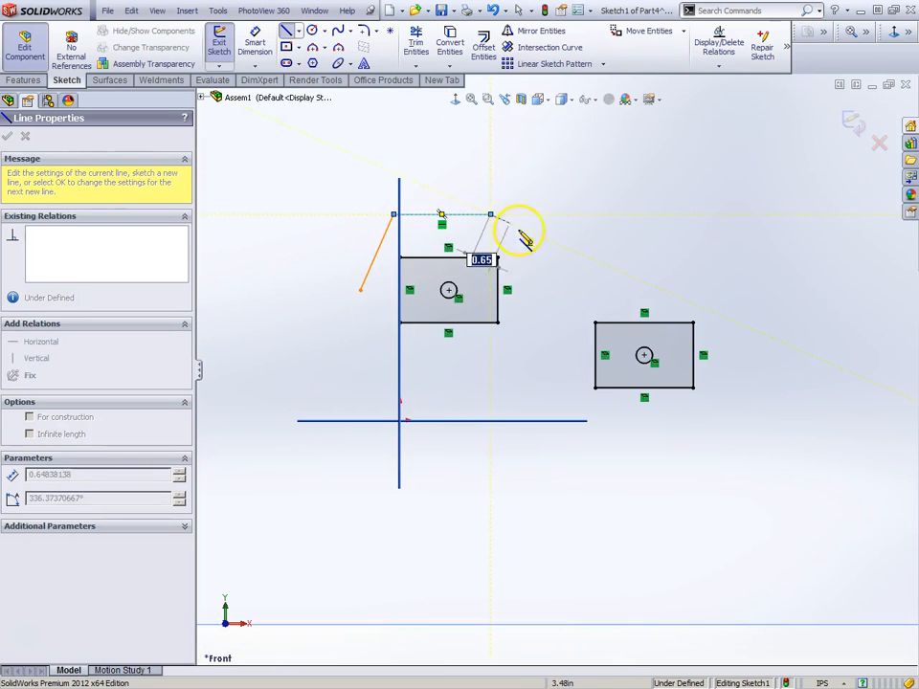
pyautogui.click(613, 288)
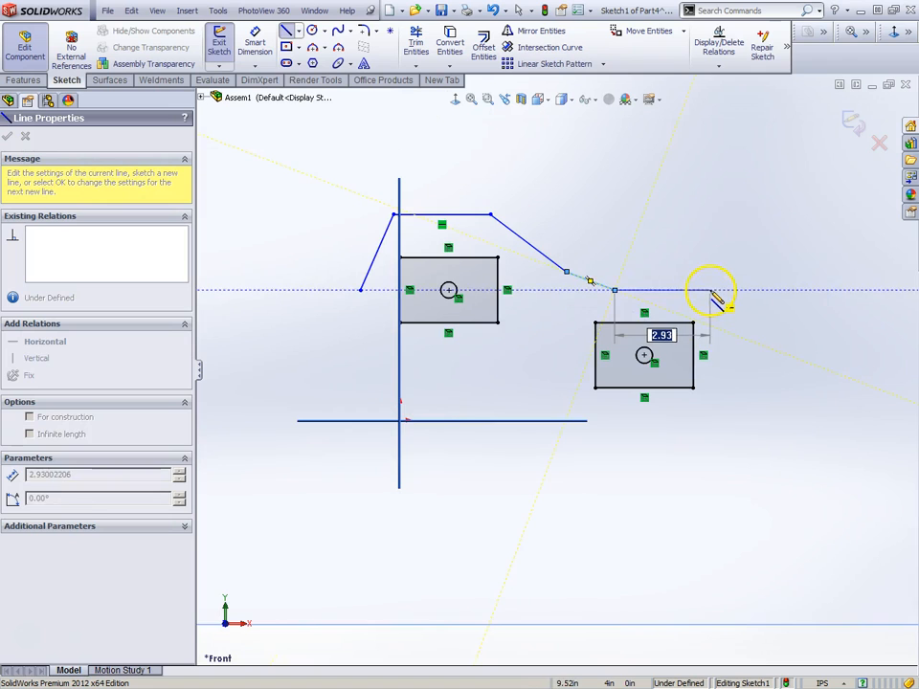